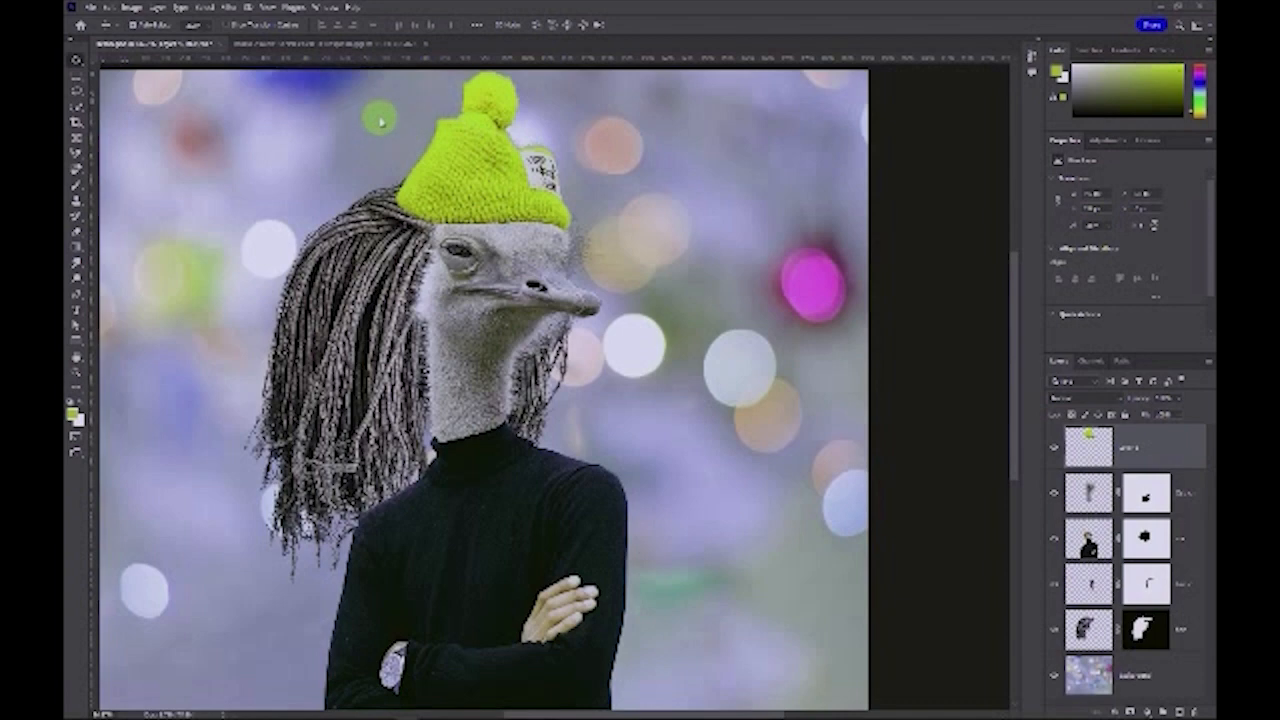
Select the round purple "Rehumanize" badge in the buttons photo with a circular Elliptical Marquee selection
drag(381, 122, 285, 133)
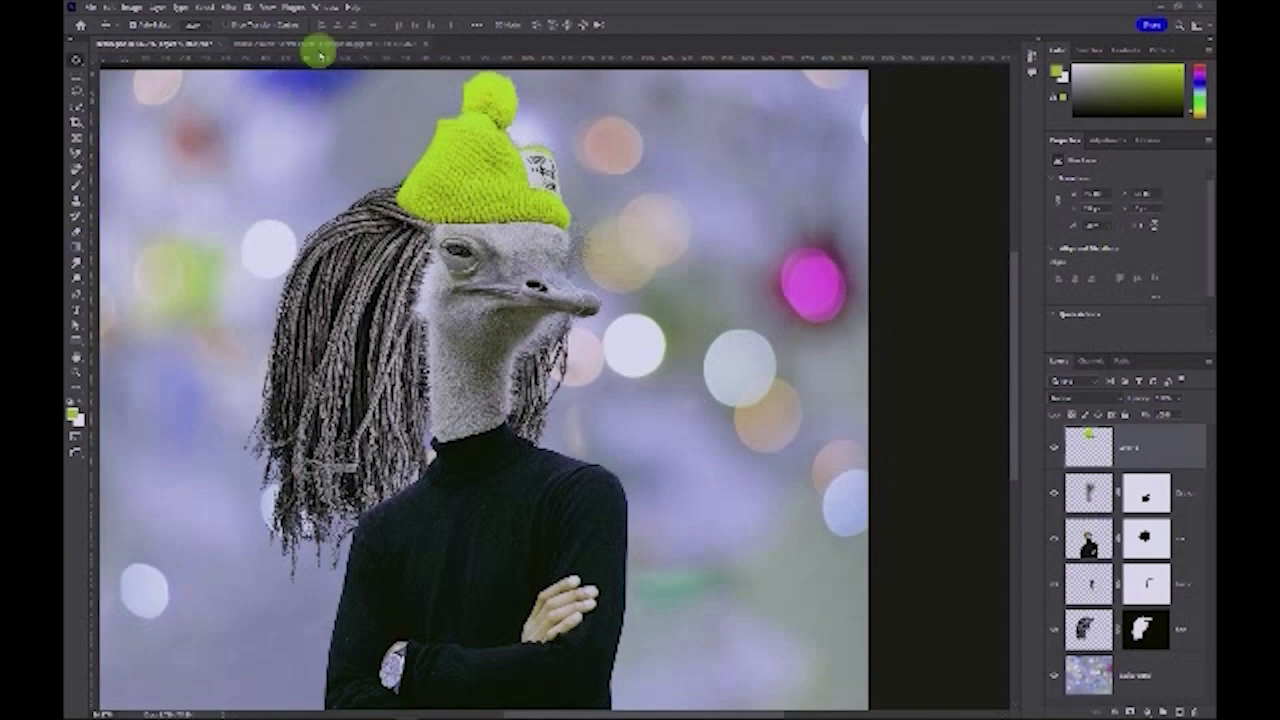
click(322, 44)
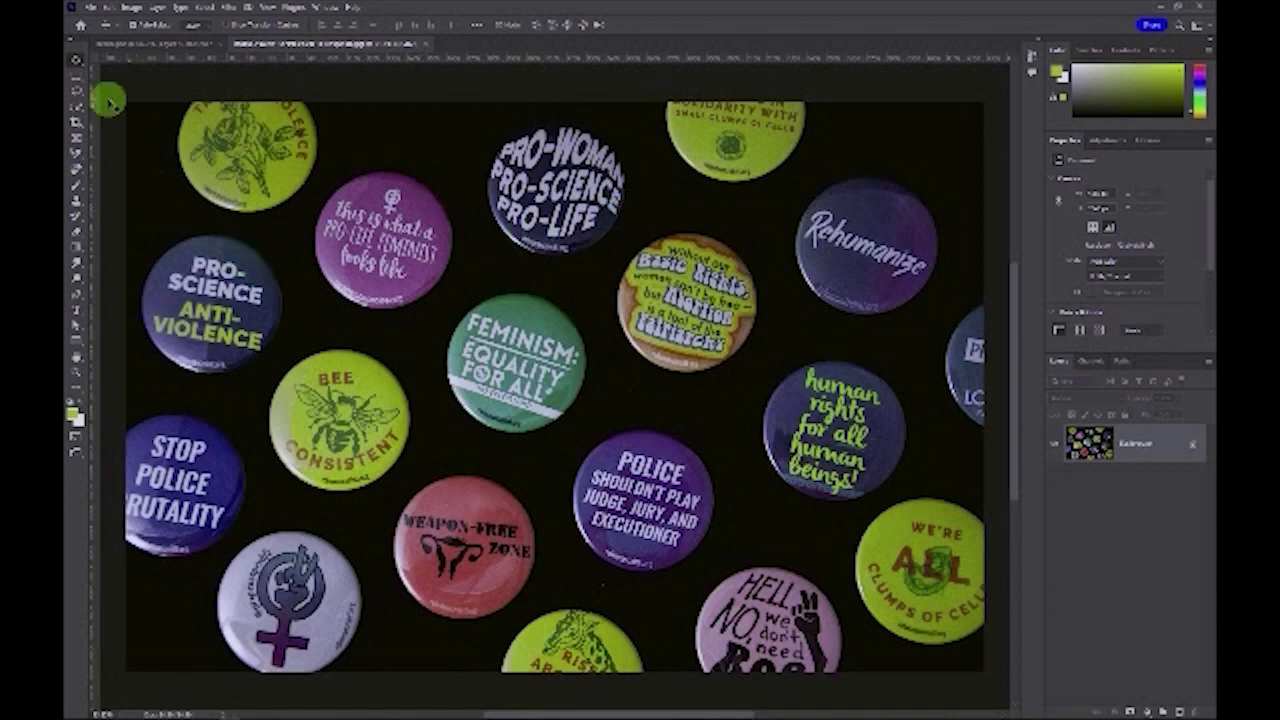
click(78, 77)
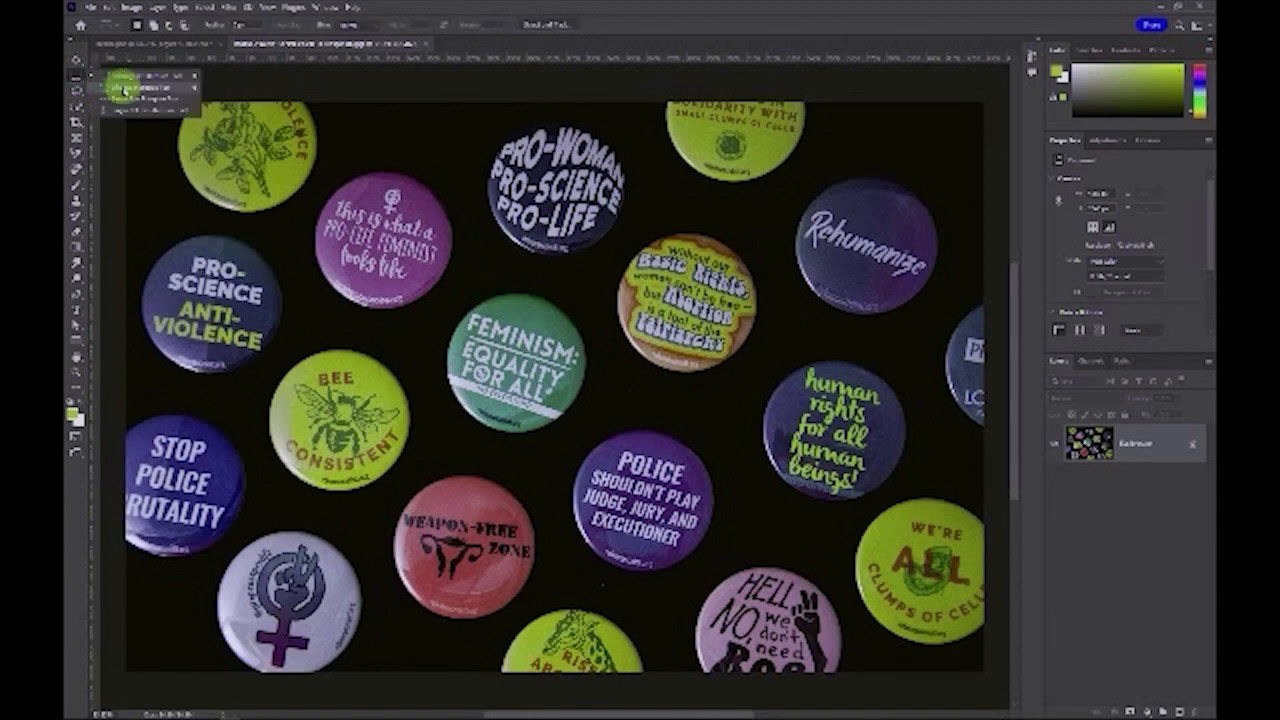
click(118, 88)
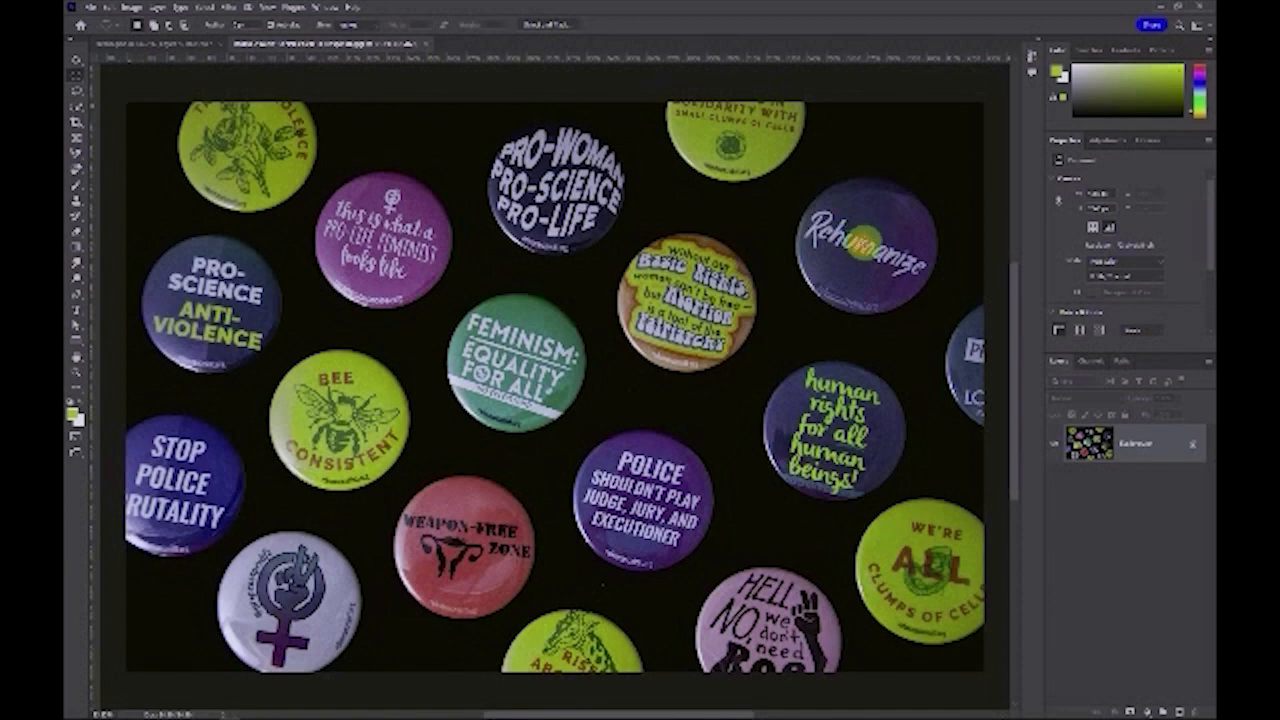
drag(858, 243, 937, 177)
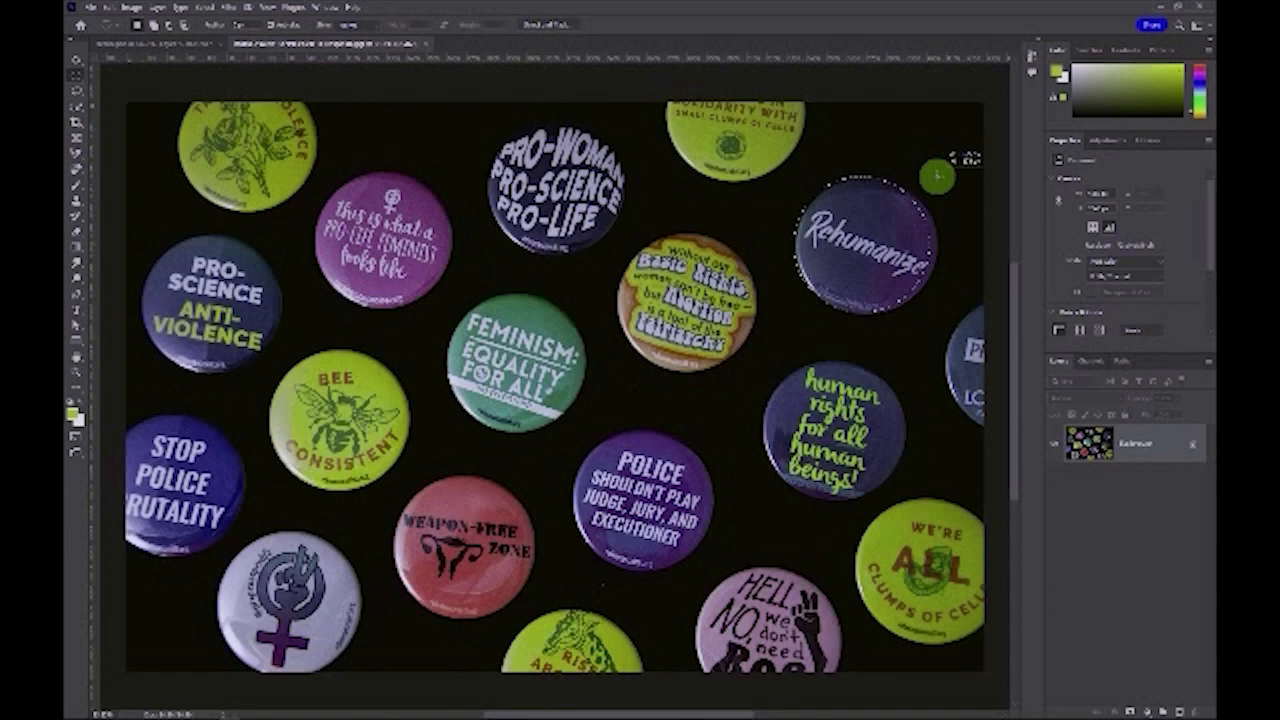
drag(937, 176, 948, 176)
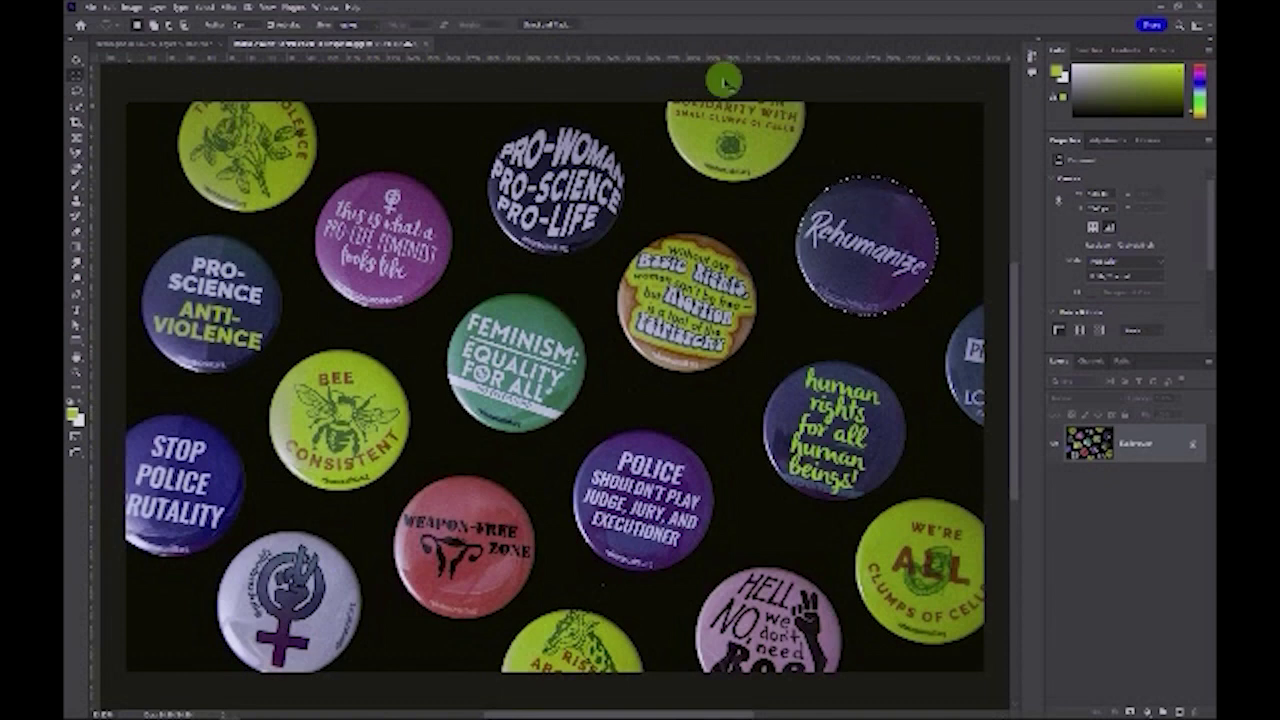
Paste the badge into the ostrich composition, then shrink, rotate and place it on the chest of the black sweater
click(160, 44)
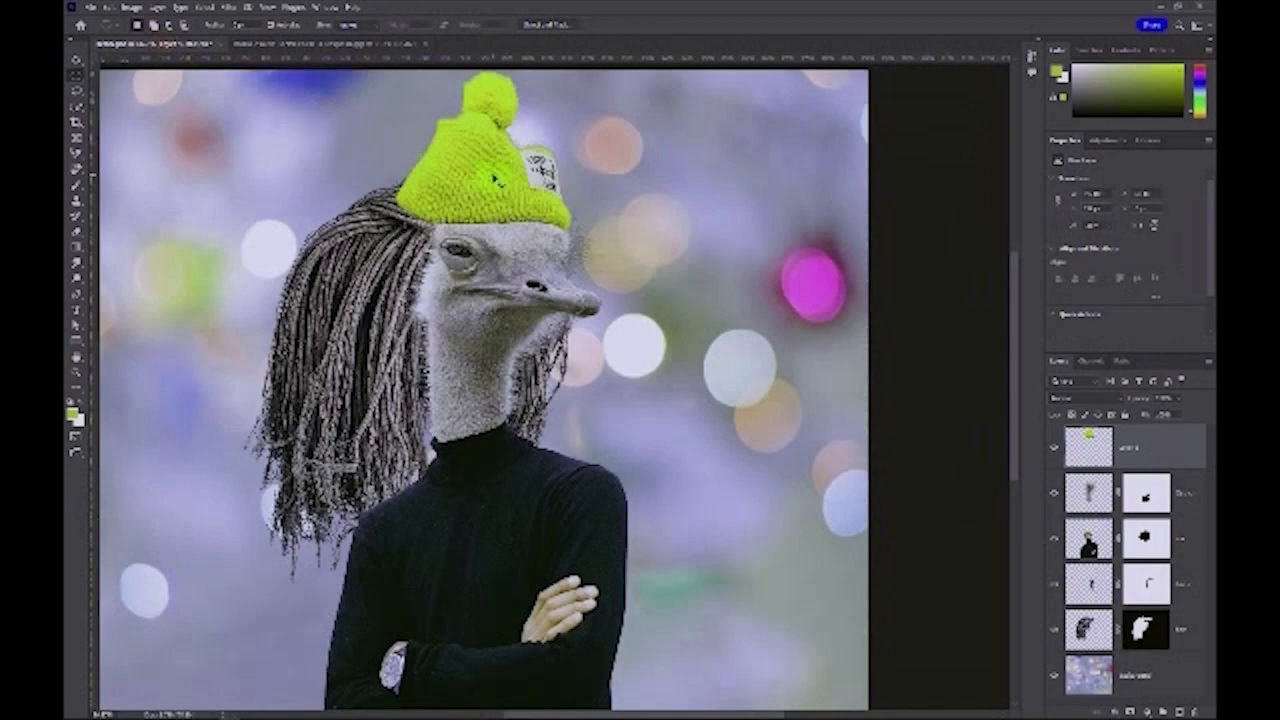
key(ctrl+v)
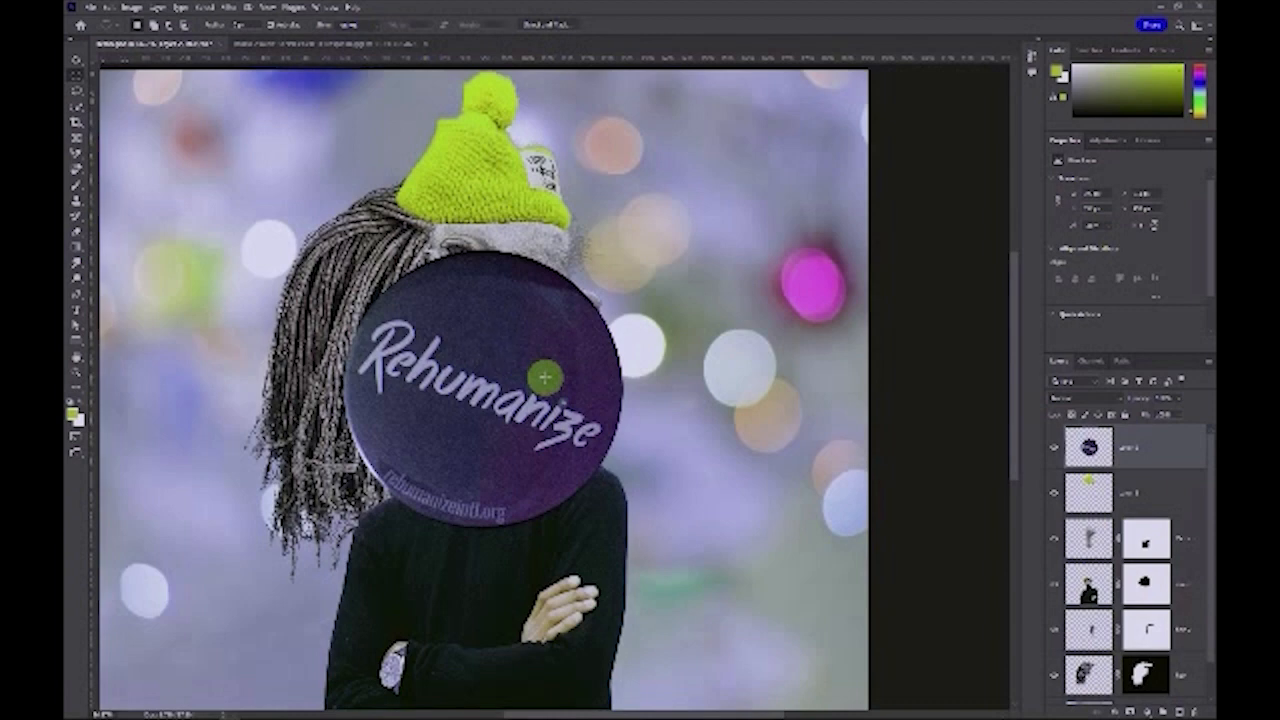
key(ctrl+t)
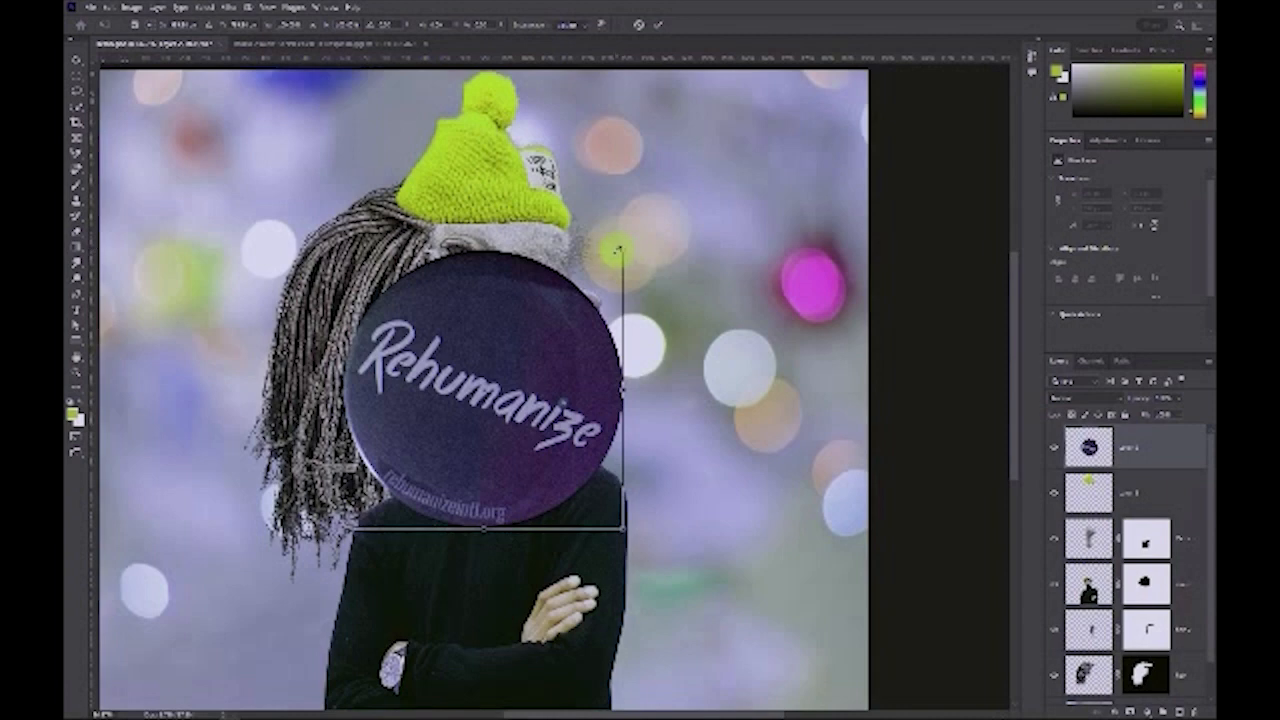
drag(621, 252, 429, 457)
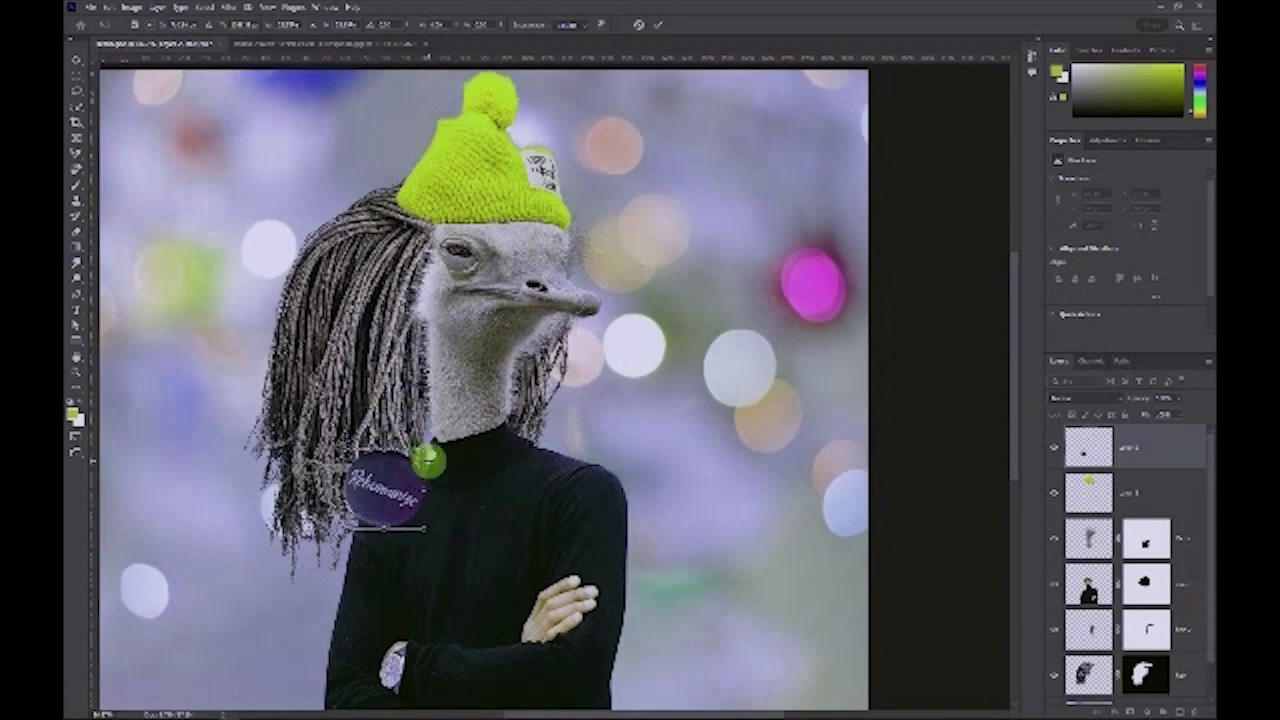
mouse_move(384, 494)
mouse_down()
mouse_move(511, 556)
mouse_move(434, 520)
mouse_move(514, 553)
mouse_move(497, 547)
mouse_move(540, 514)
mouse_move(537, 500)
mouse_move(473, 561)
mouse_move(497, 563)
mouse_move(534, 514)
mouse_move(527, 496)
mouse_up()
key(ctrl+z)
key(Return)
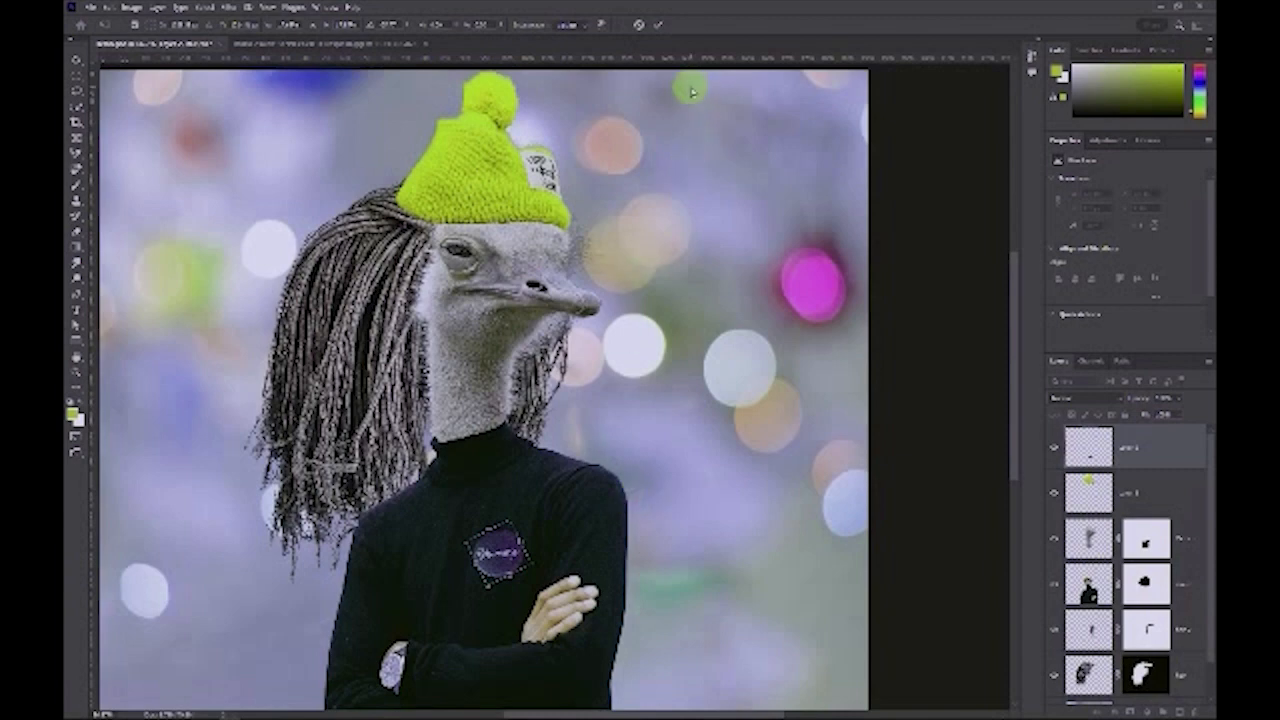
click(658, 27)
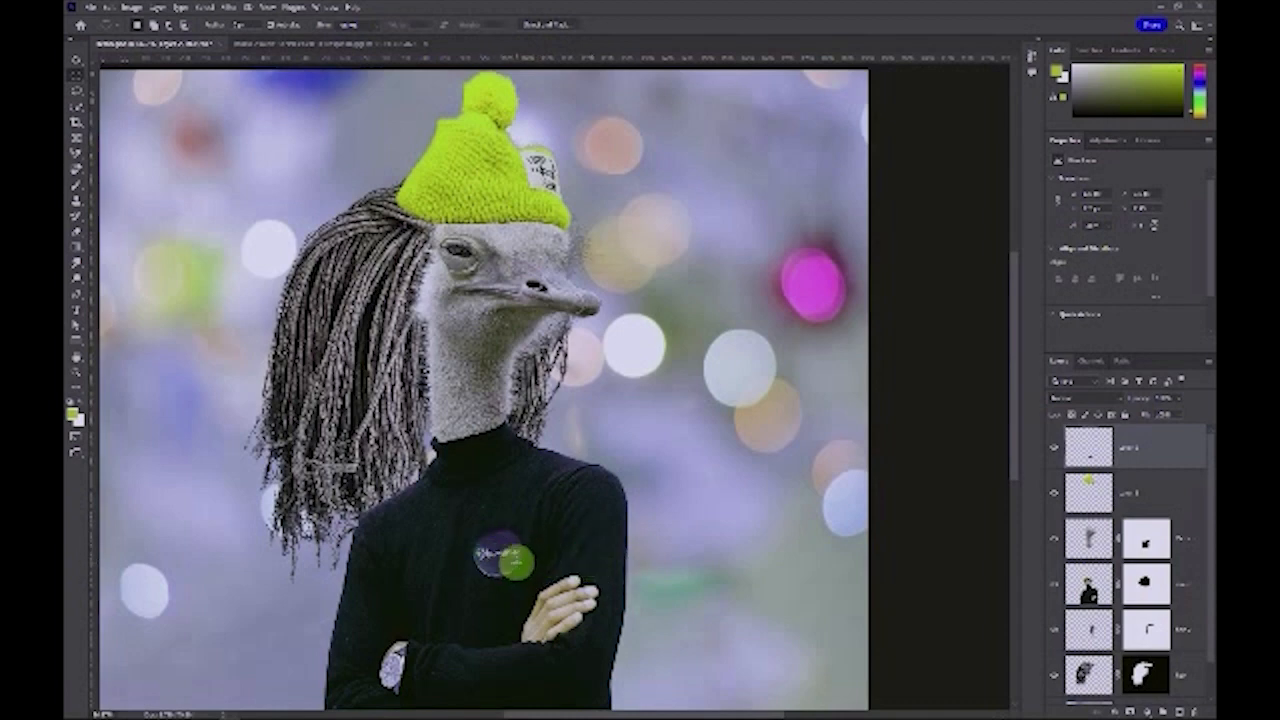
Rename the pasted badge layer and the green hat layer after their contents
double_click(1131, 450)
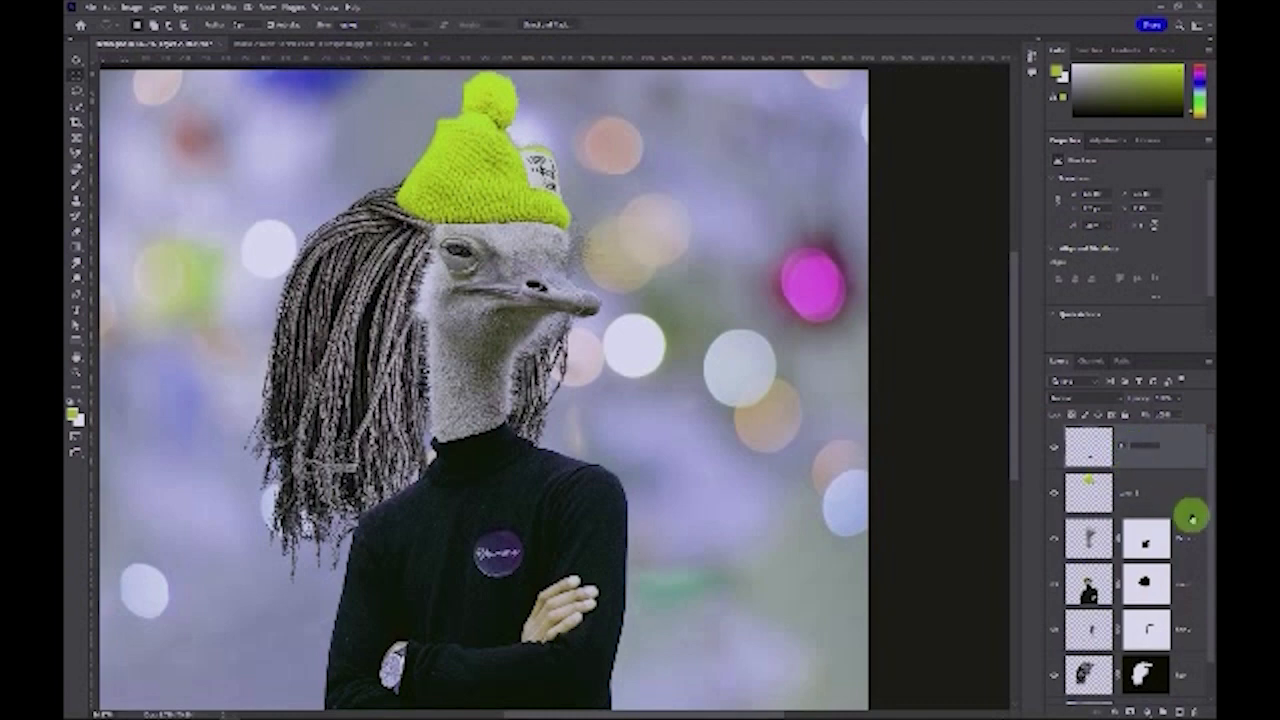
double_click(1131, 492)
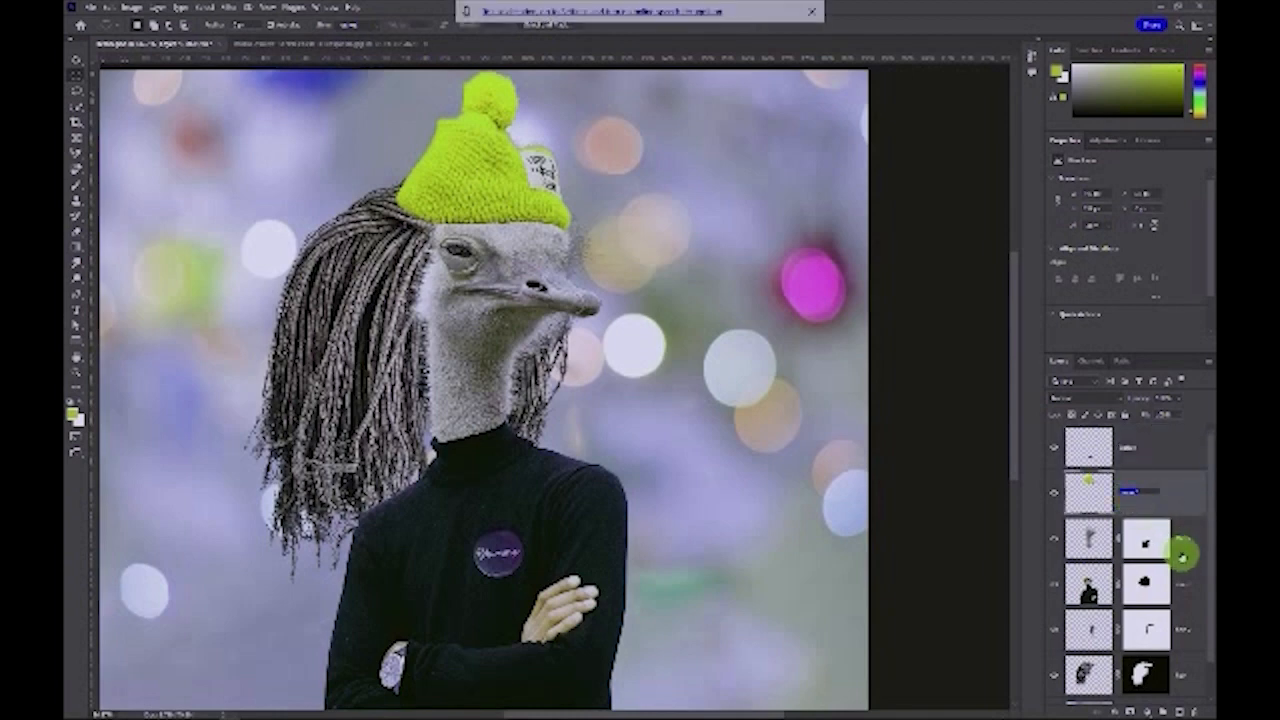
click(1182, 553)
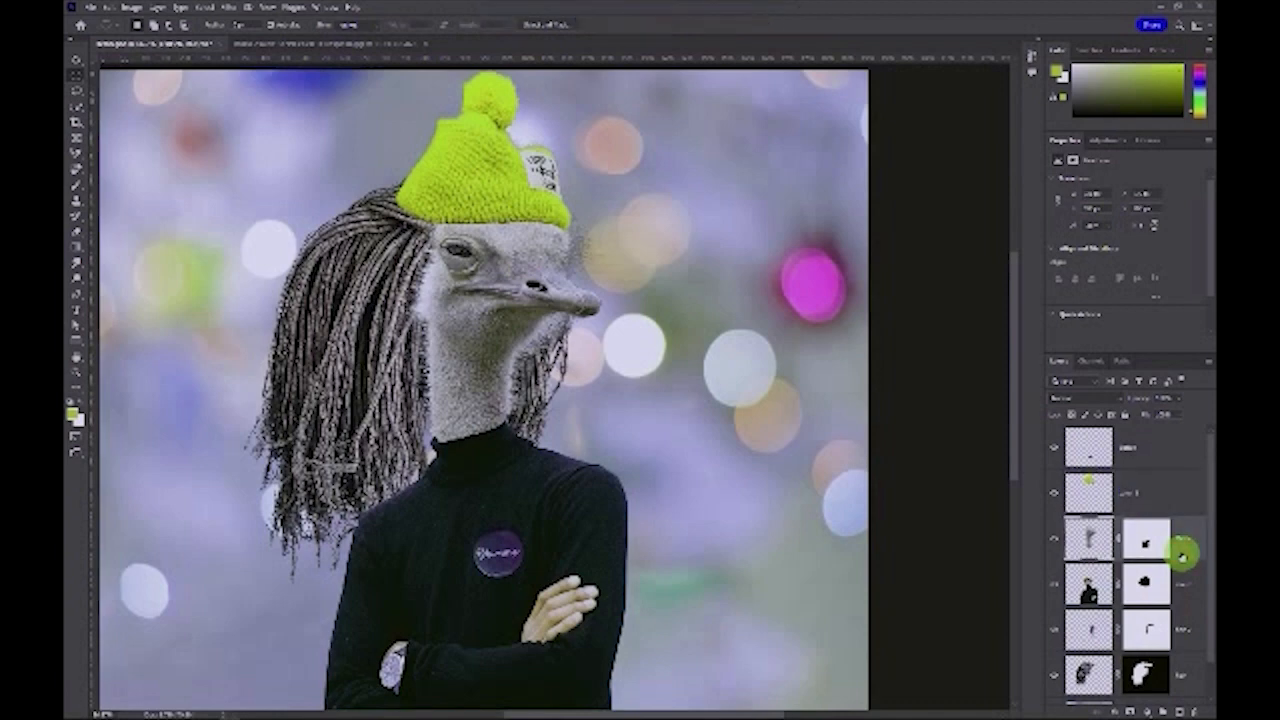
double_click(1134, 491)
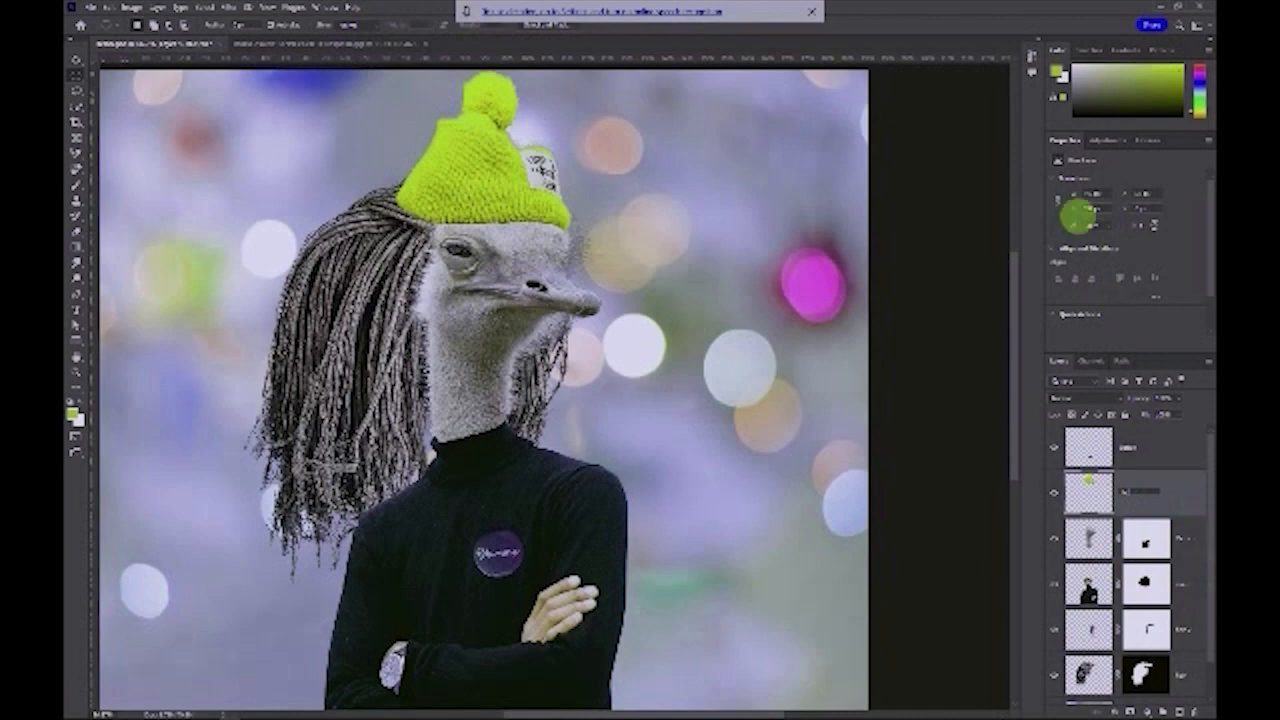
click(811, 11)
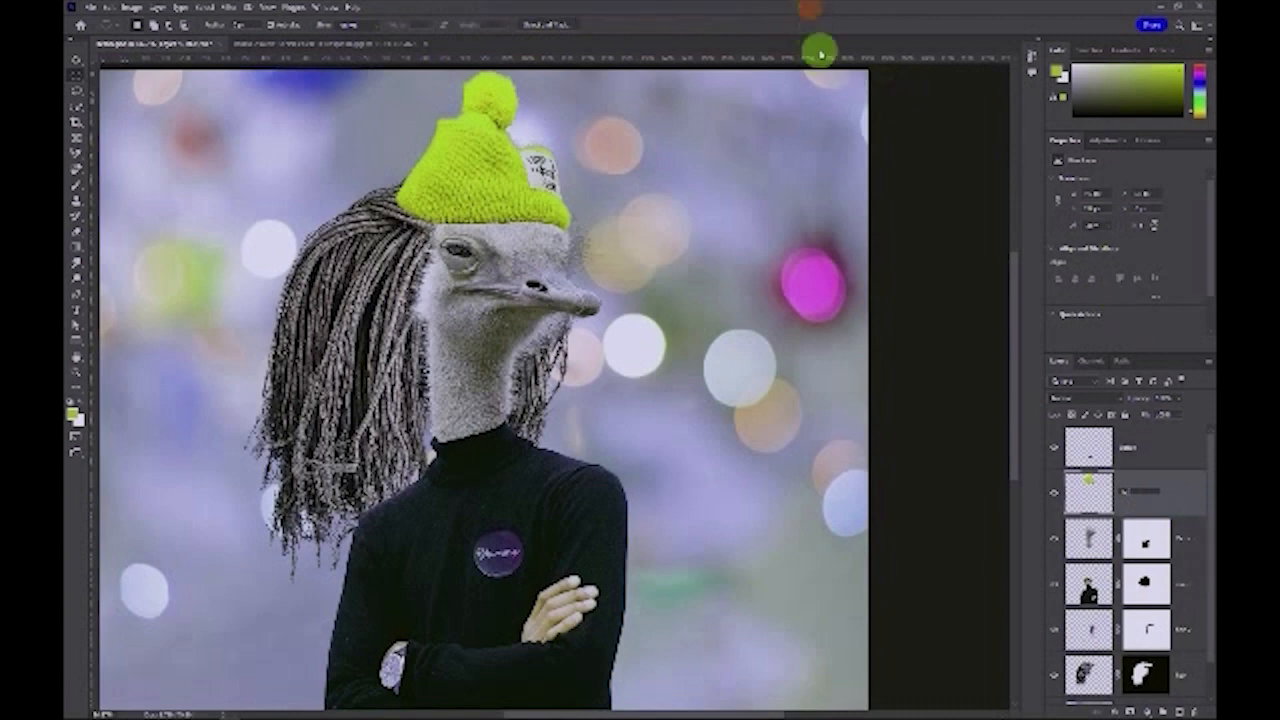
click(1183, 491)
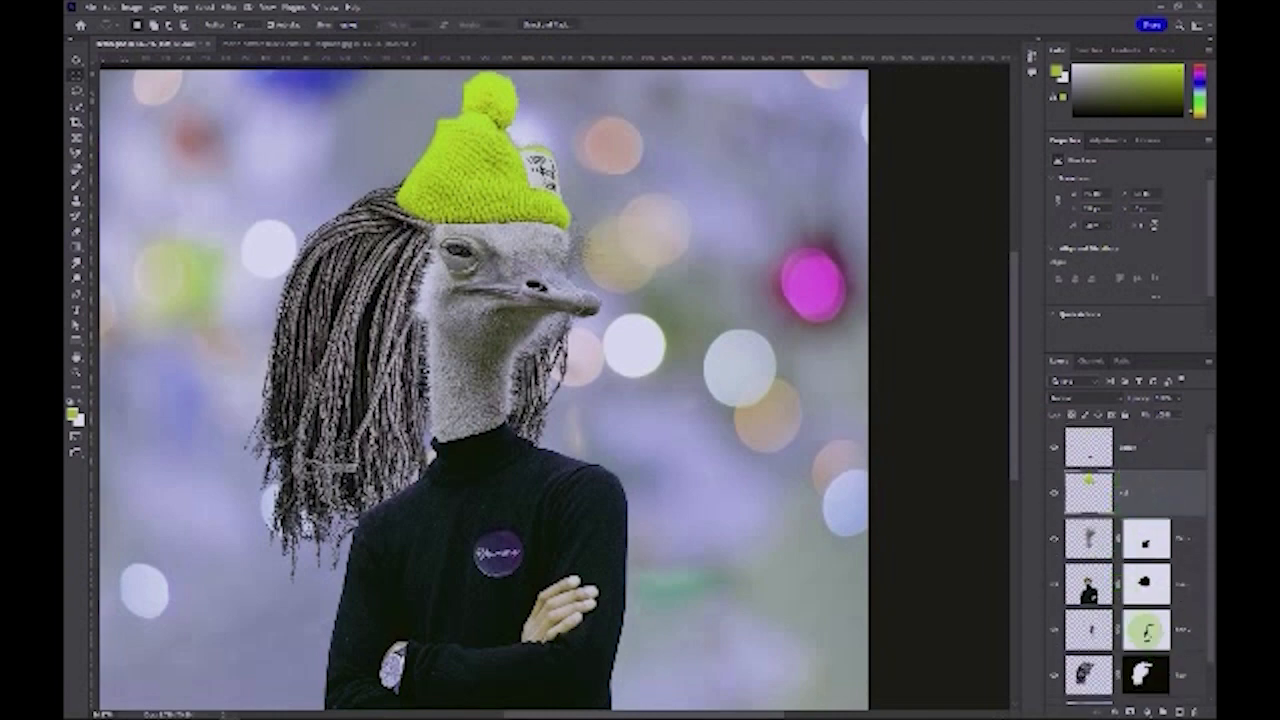
Add a Drop Shadow layer style to the badge layer and show its settings
scroll(1148, 663, down, 1)
scroll(1148, 663, up, 1)
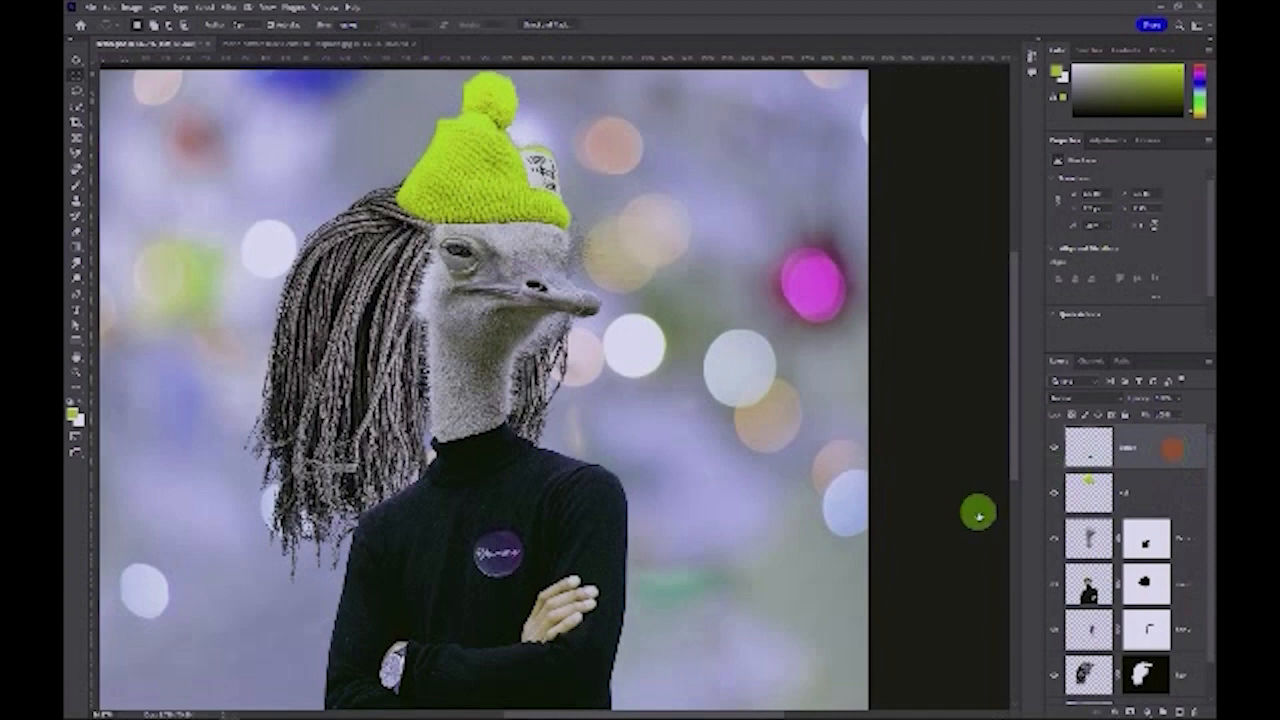
double_click(1166, 455)
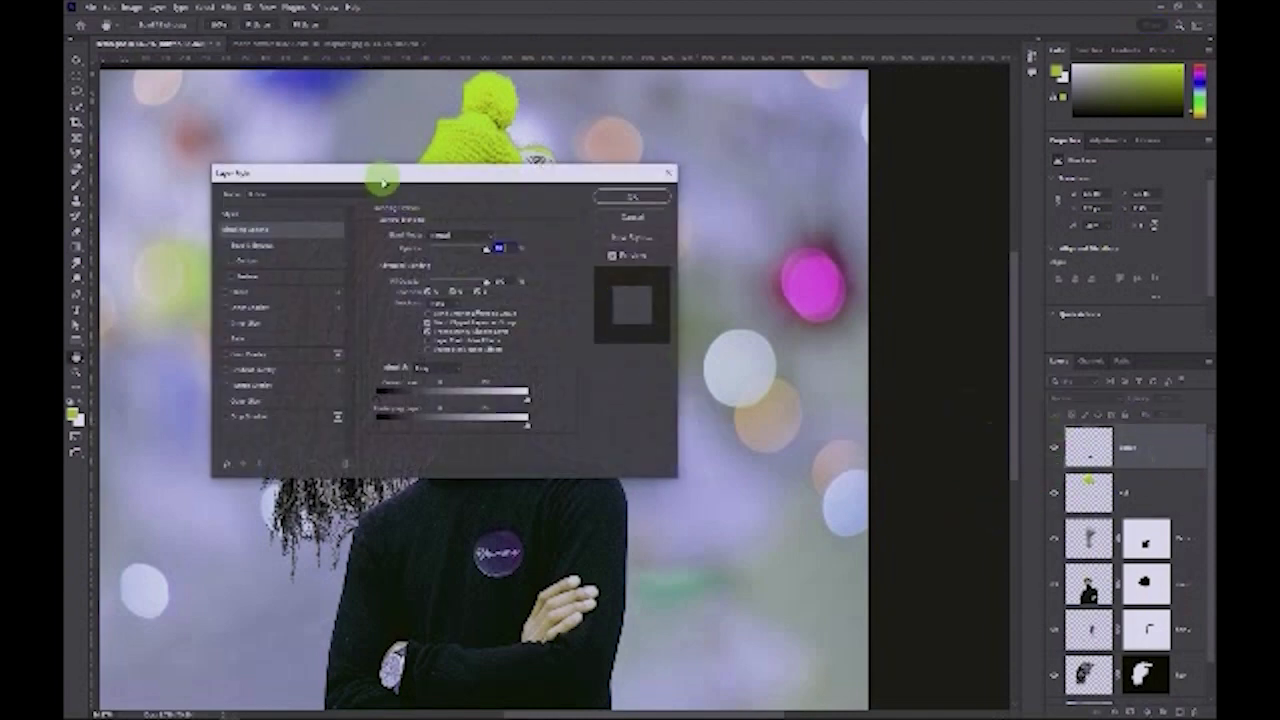
drag(380, 175, 772, 157)
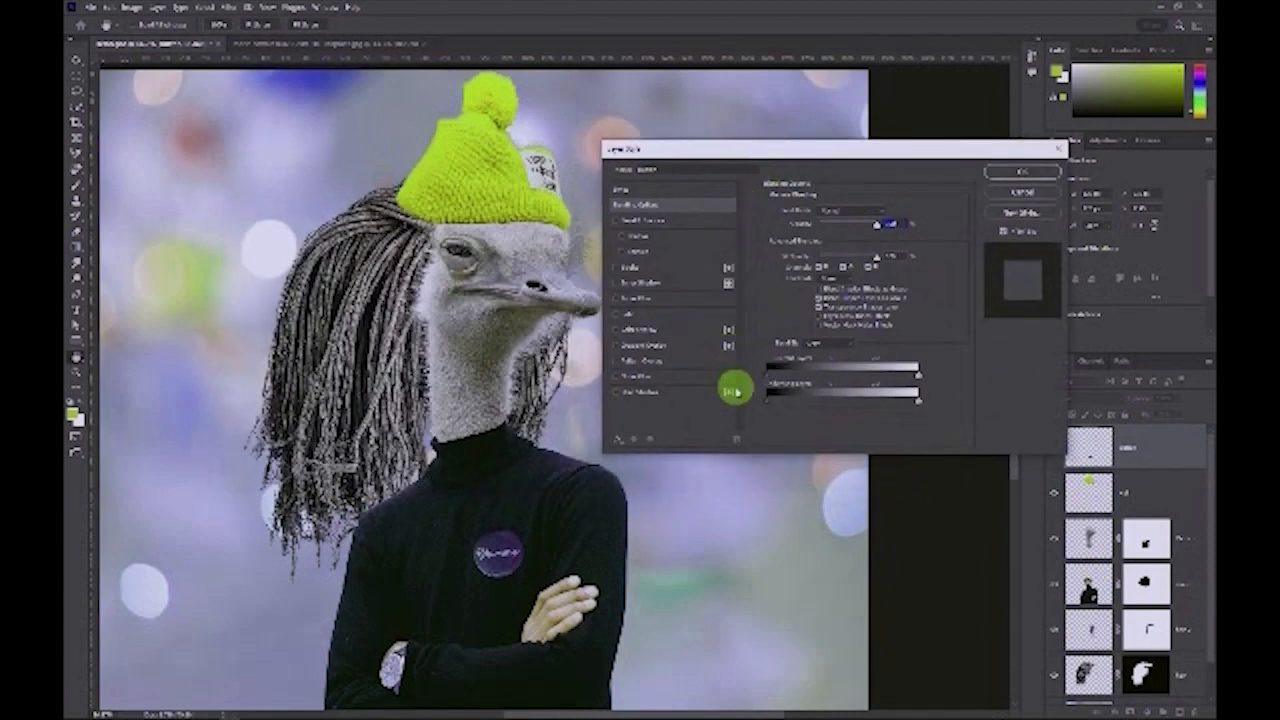
click(616, 392)
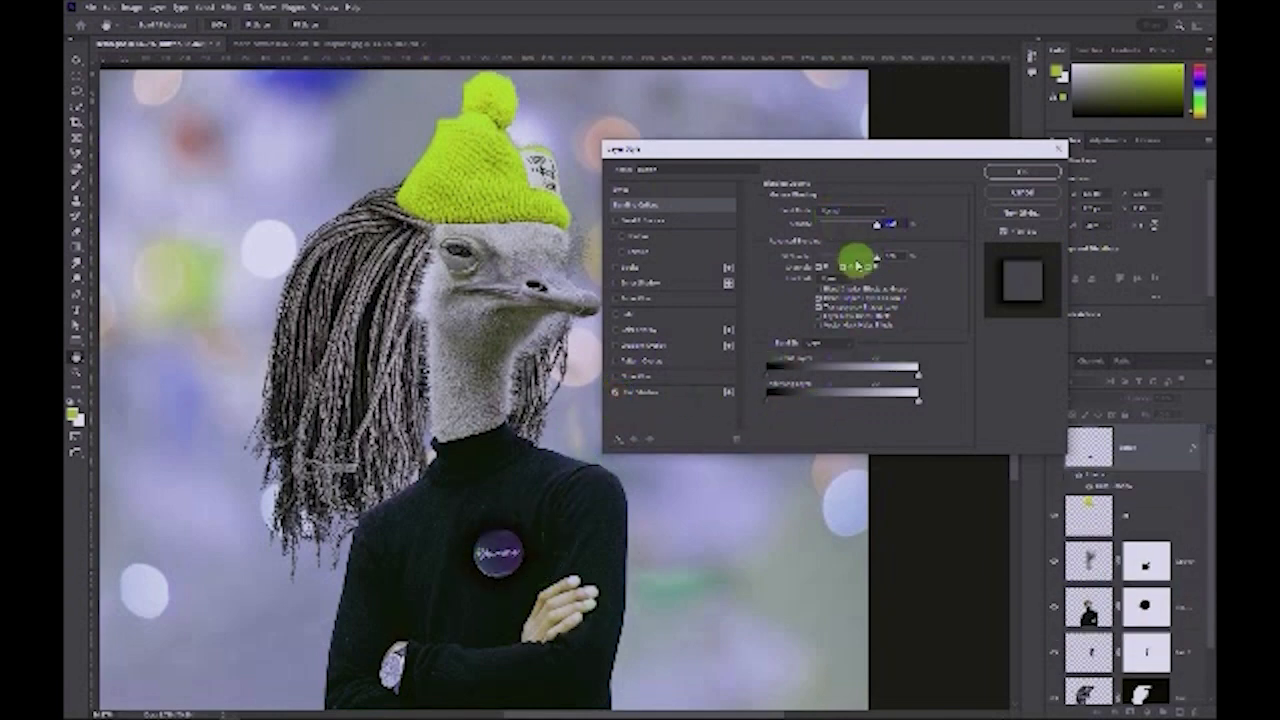
click(686, 392)
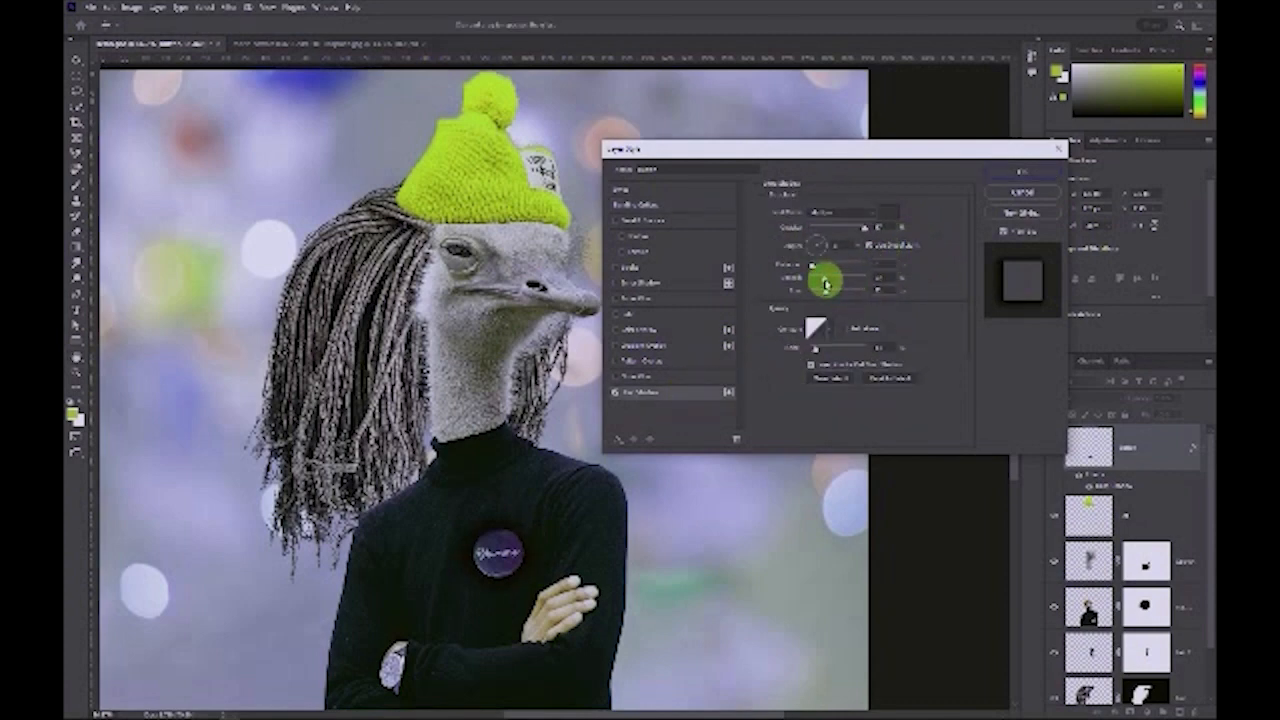
Adjust the badge shadow's angle, distance, spread and size to cast a soft offset shadow, and apply the layer style
click(821, 281)
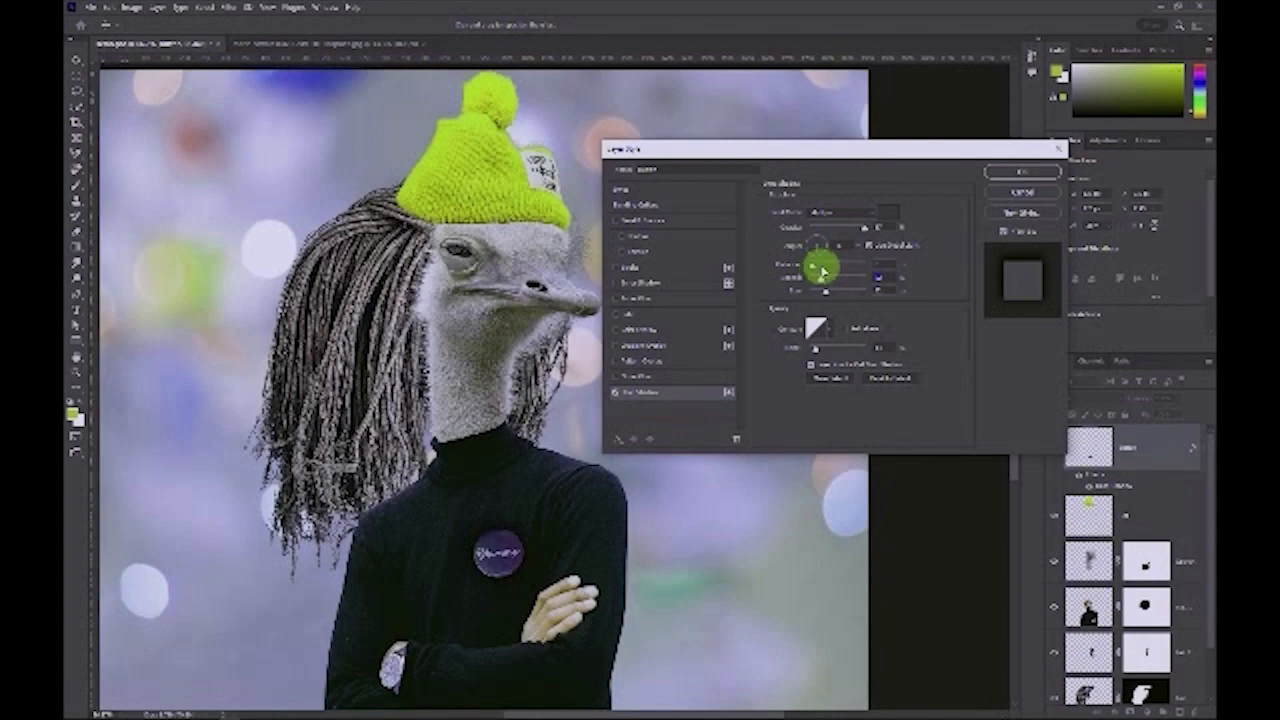
click(818, 247)
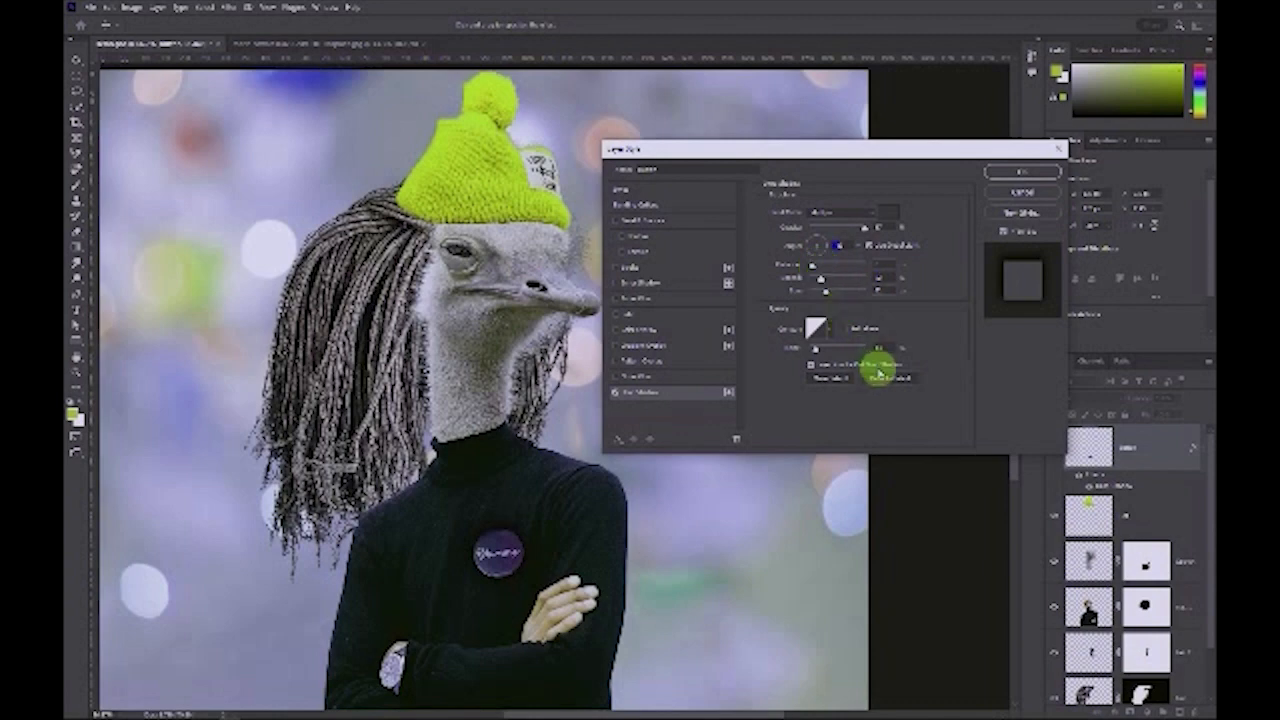
click(840, 282)
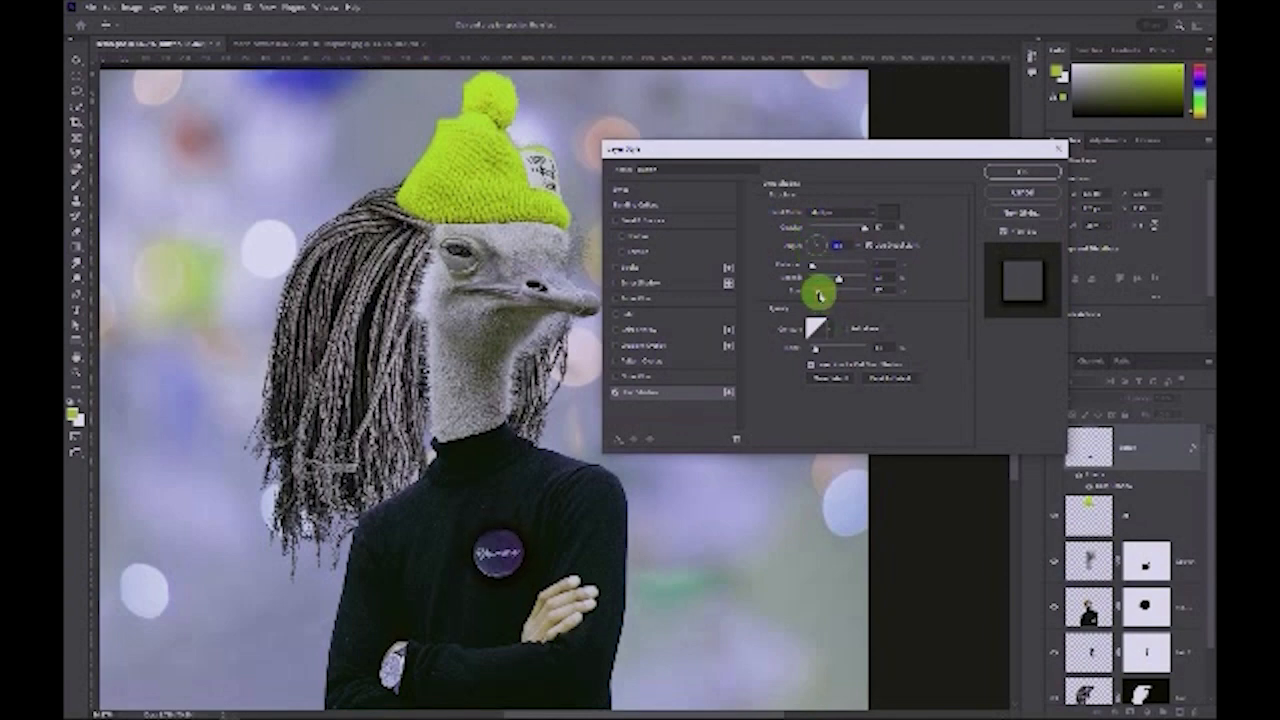
click(828, 290)
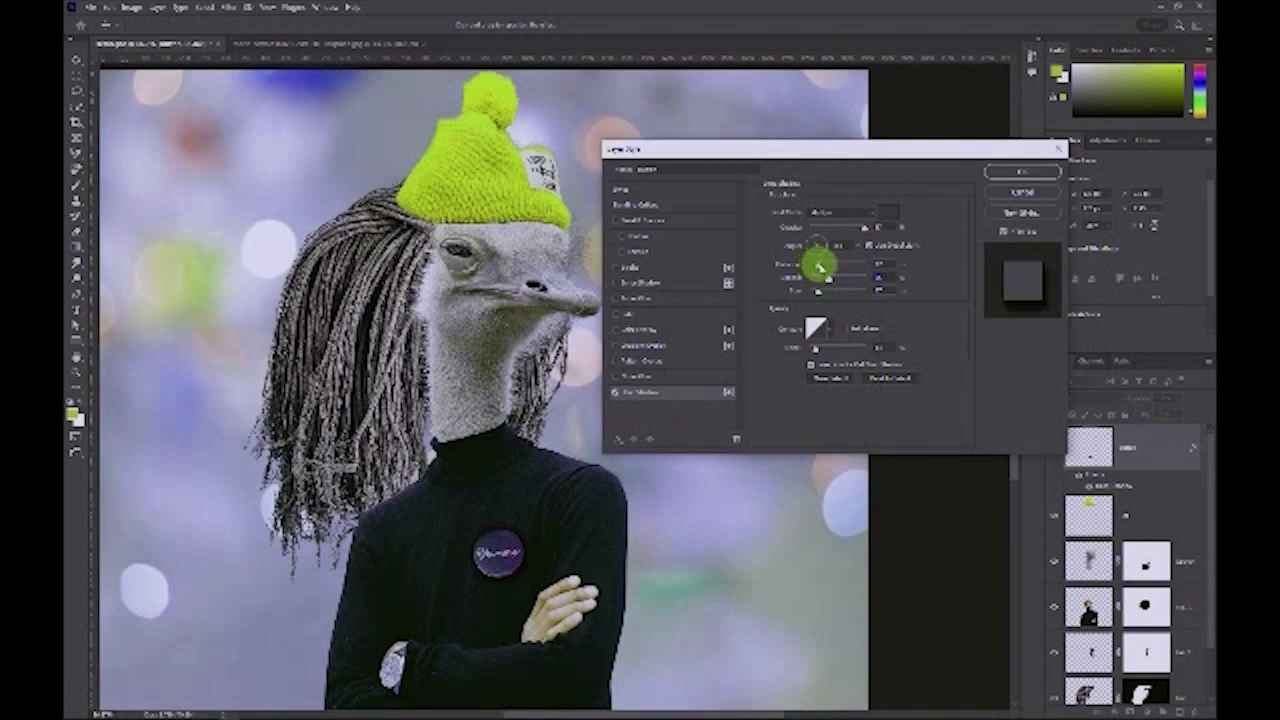
click(818, 266)
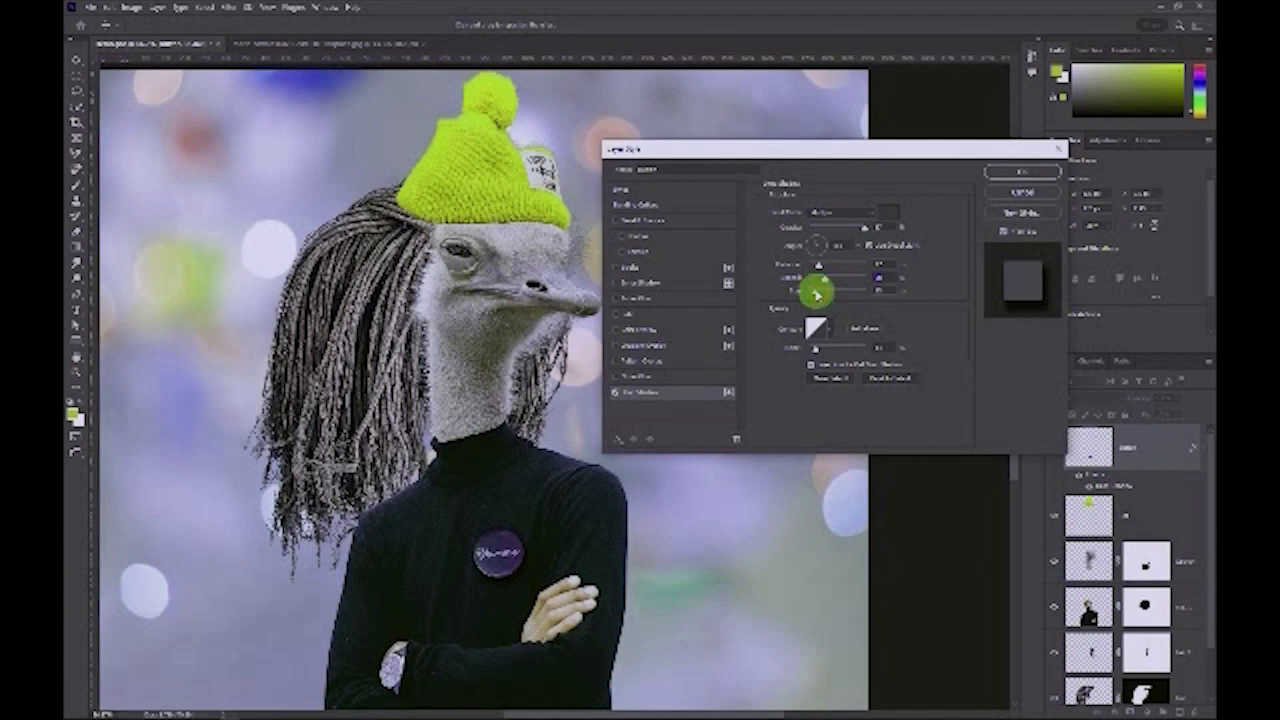
click(817, 292)
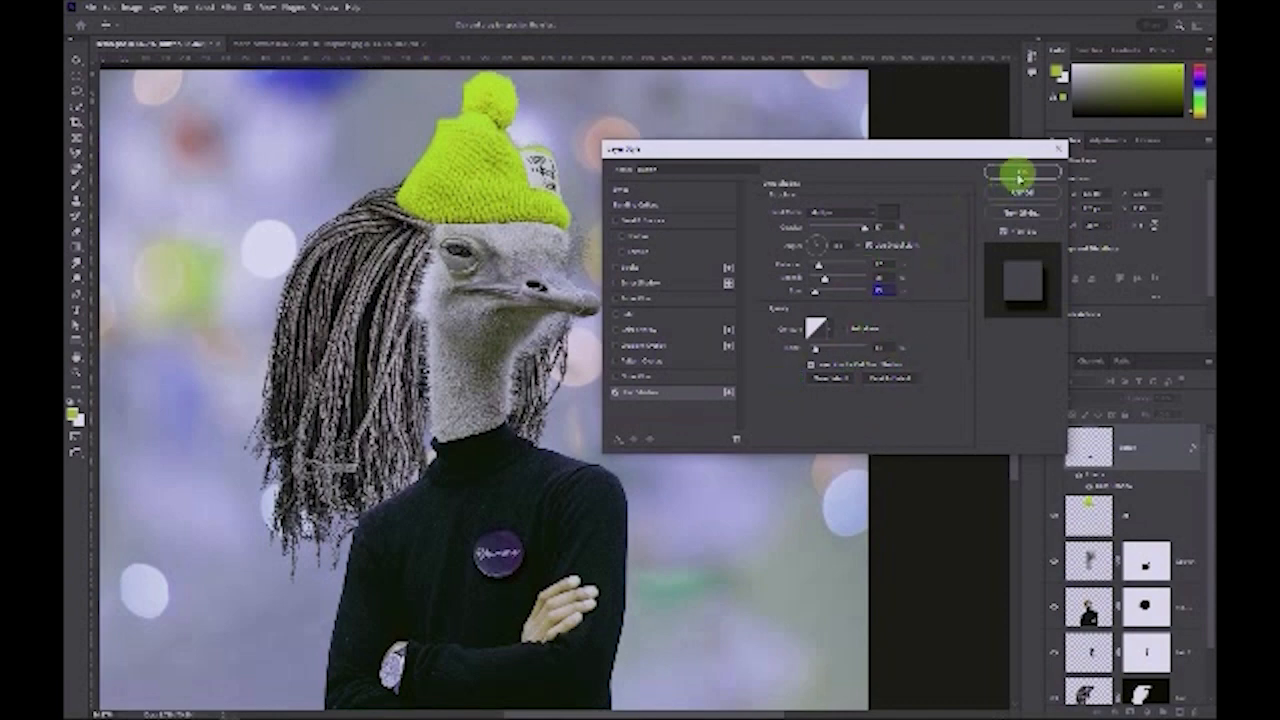
click(1020, 172)
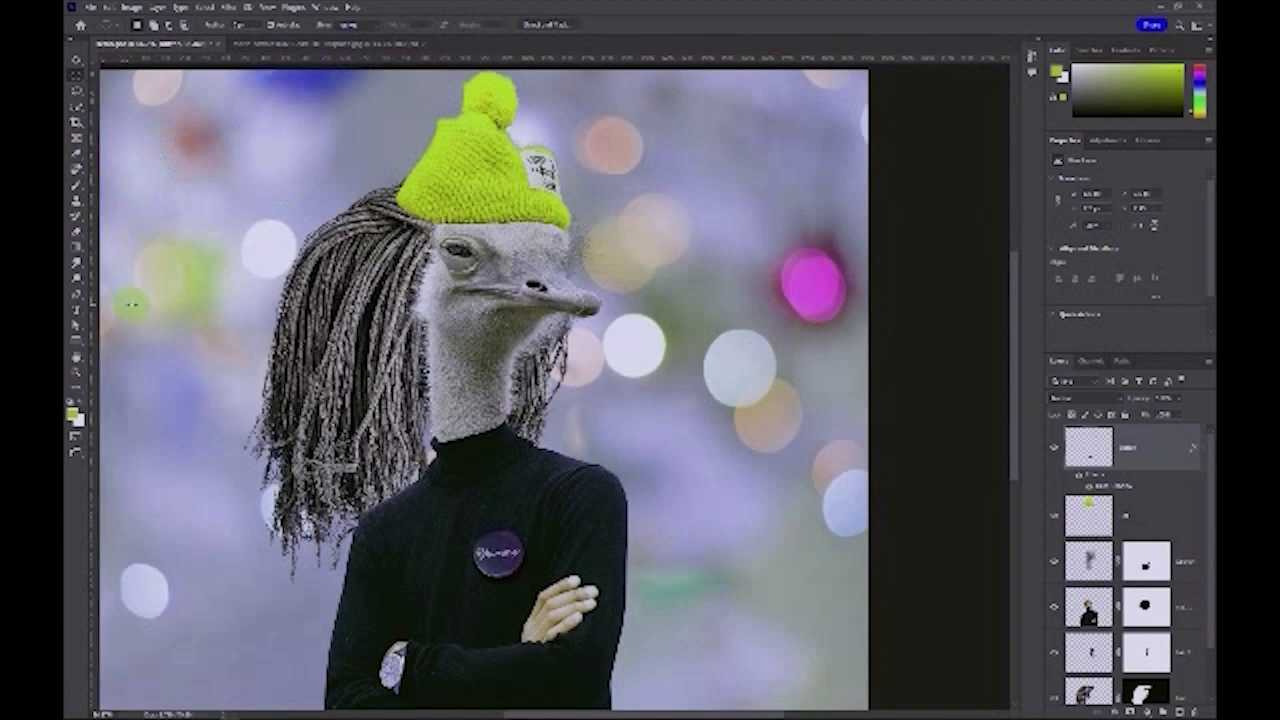
Start a horizontal text line in the upper background beside the green hat and set its font to Times New Roman
click(79, 311)
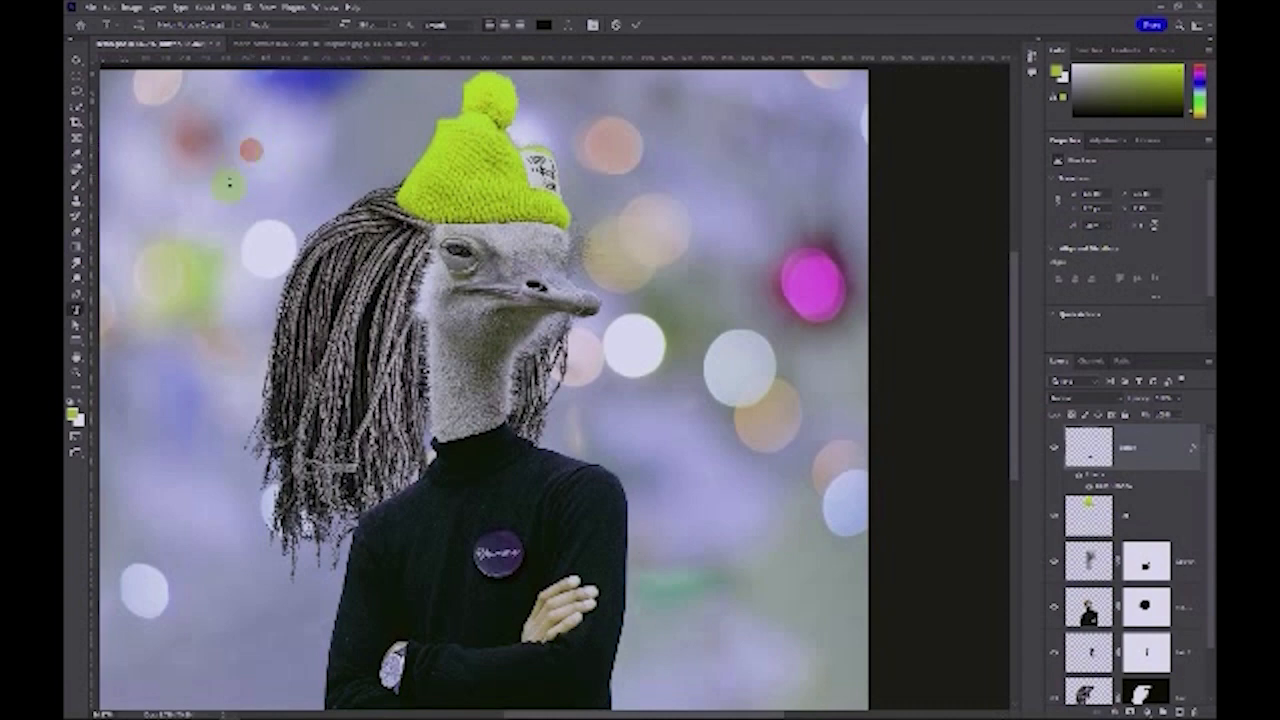
click(250, 152)
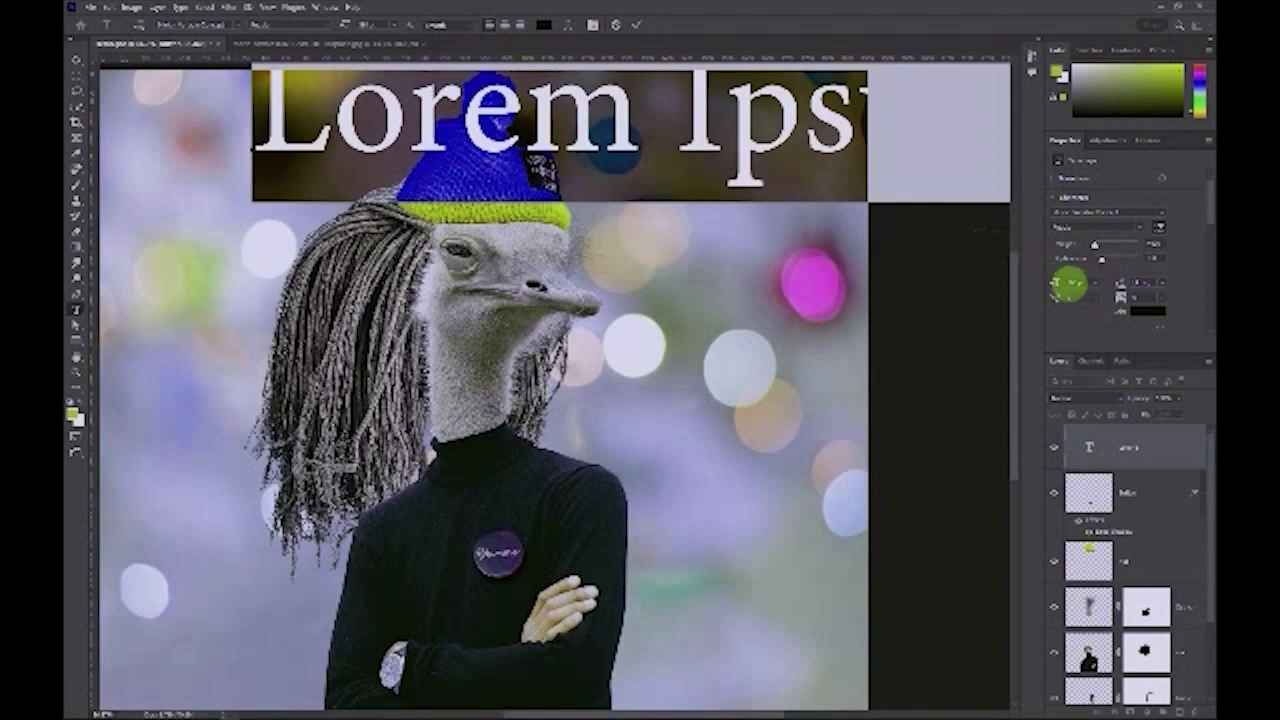
click(1077, 285)
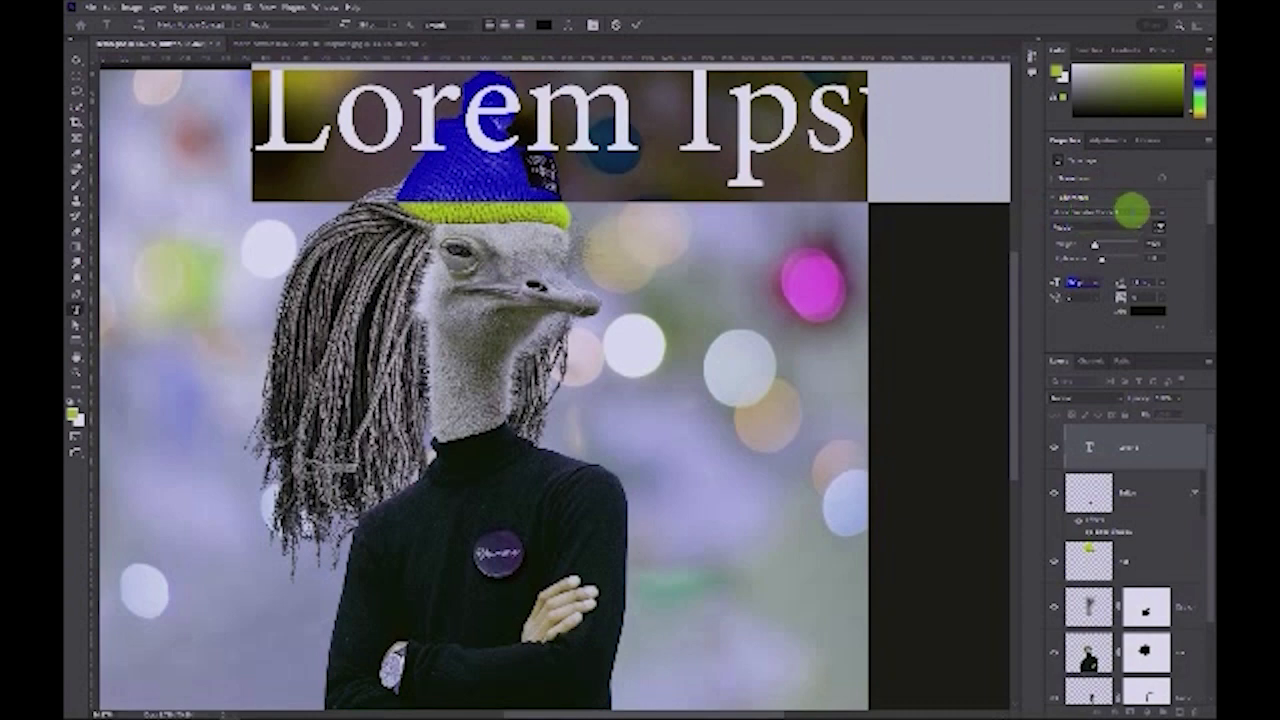
click(1160, 215)
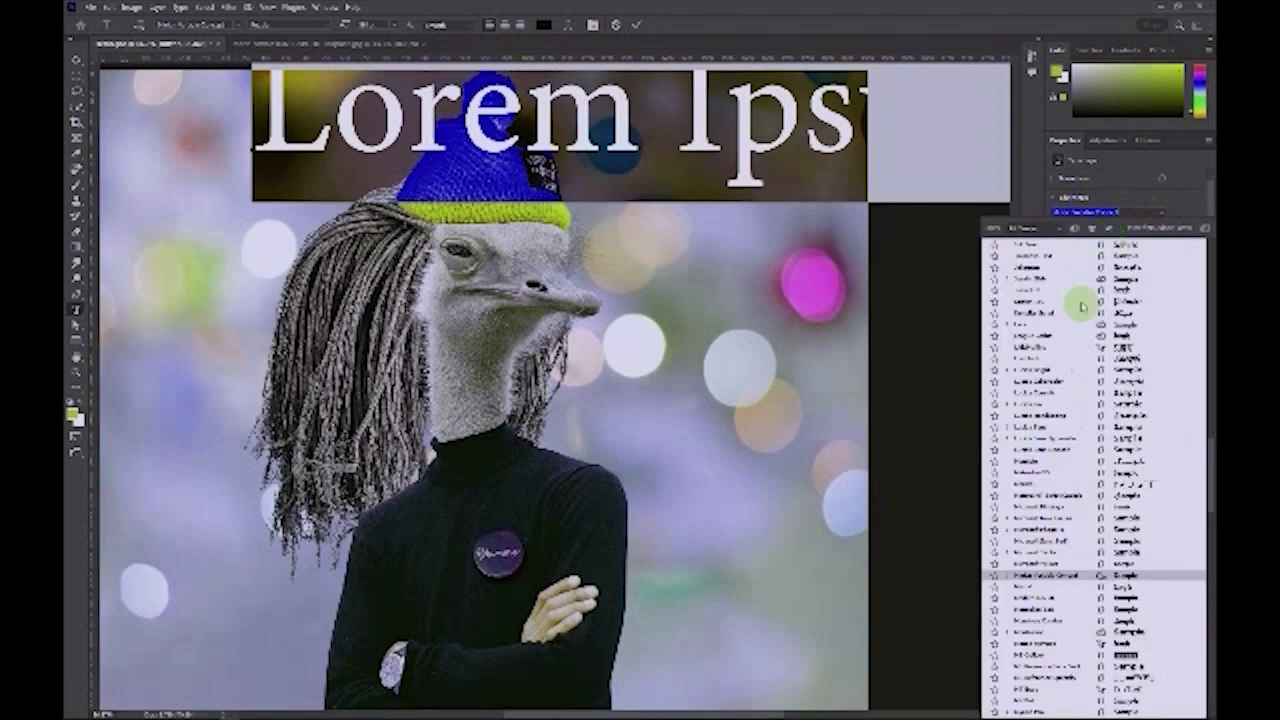
scroll(1065, 480, down, 6)
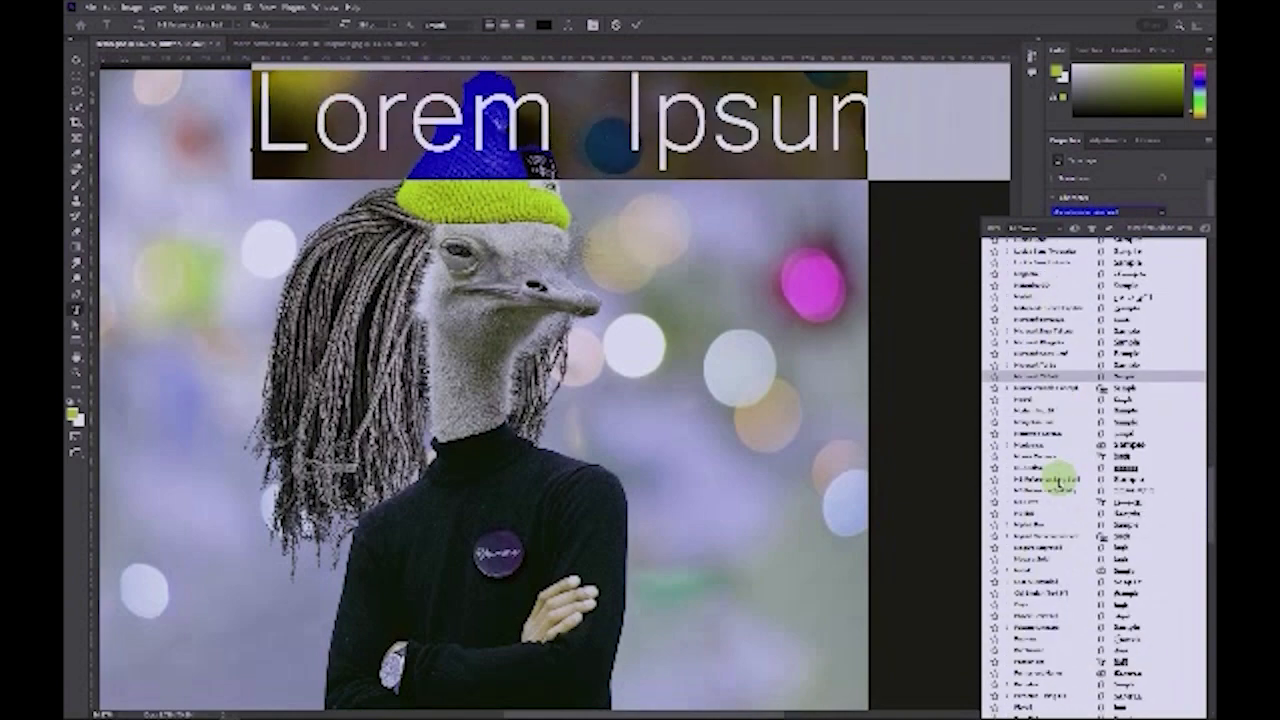
scroll(1060, 486, down, 5)
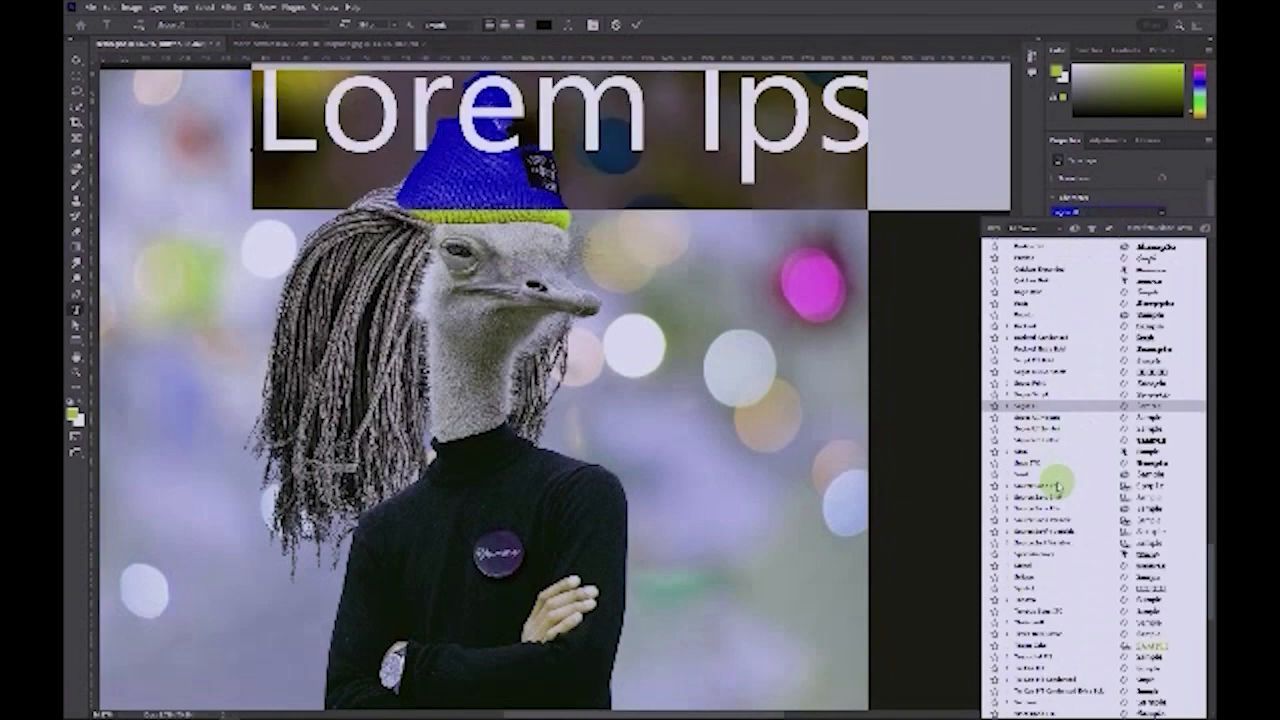
scroll(1055, 565, down, 3)
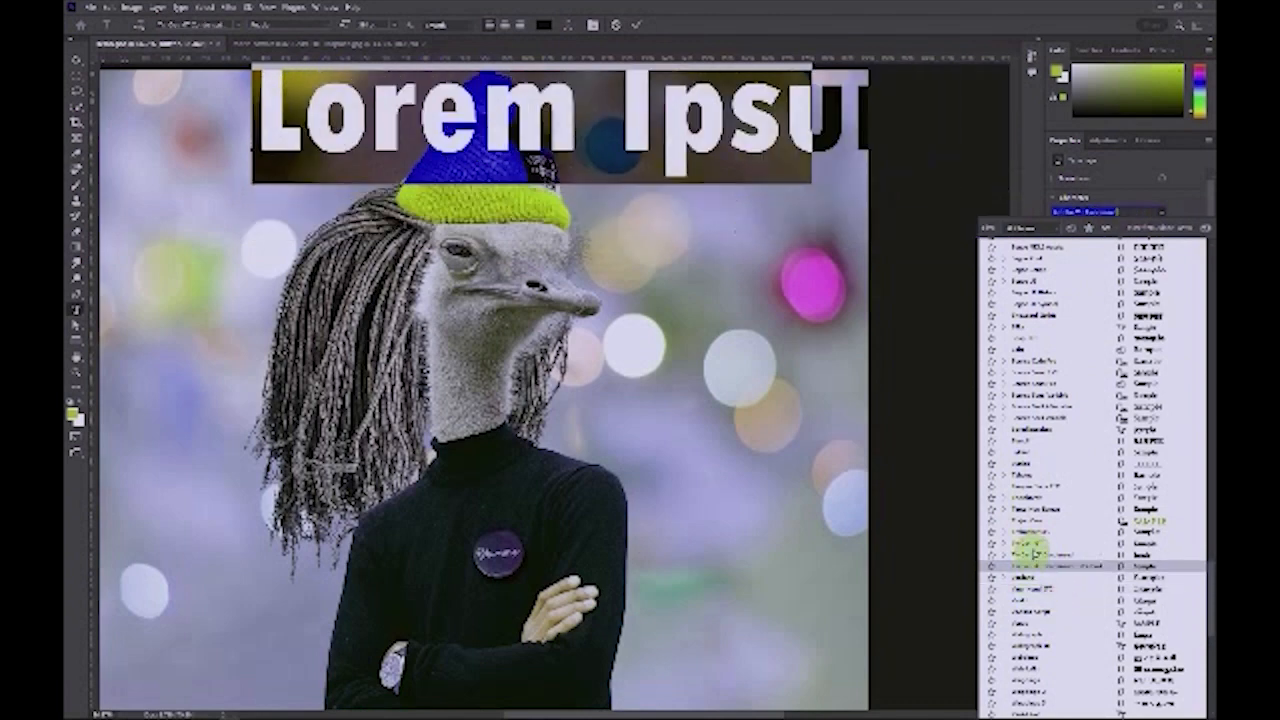
click(1030, 512)
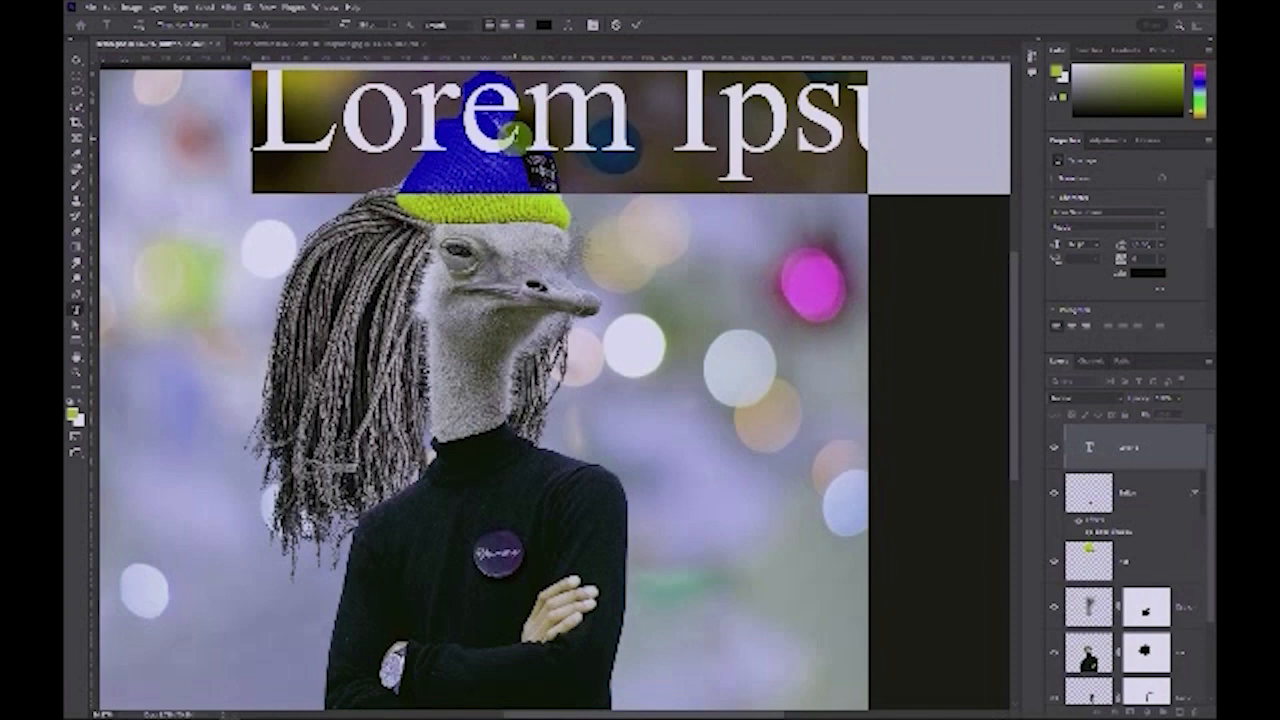
Enter the word "Outdoors" and move it down and slightly left so it fits inside the image across the hat
text(O)
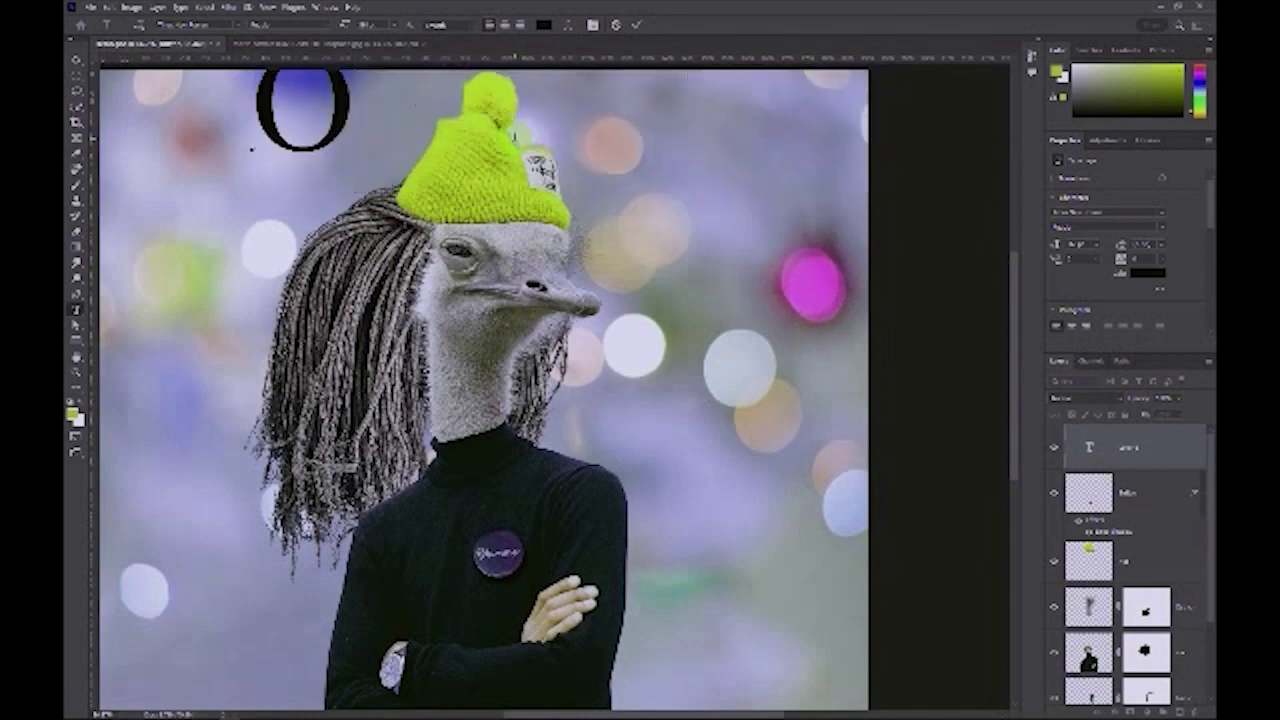
text(utdoor)
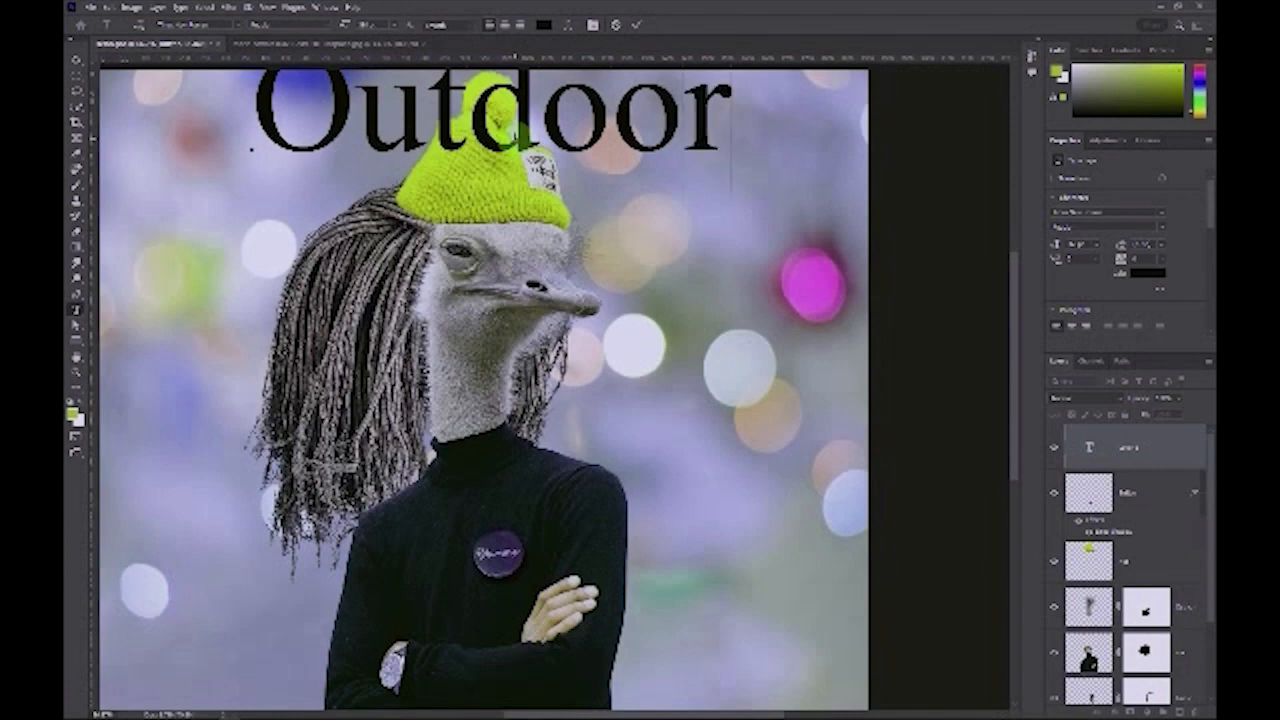
text(s)
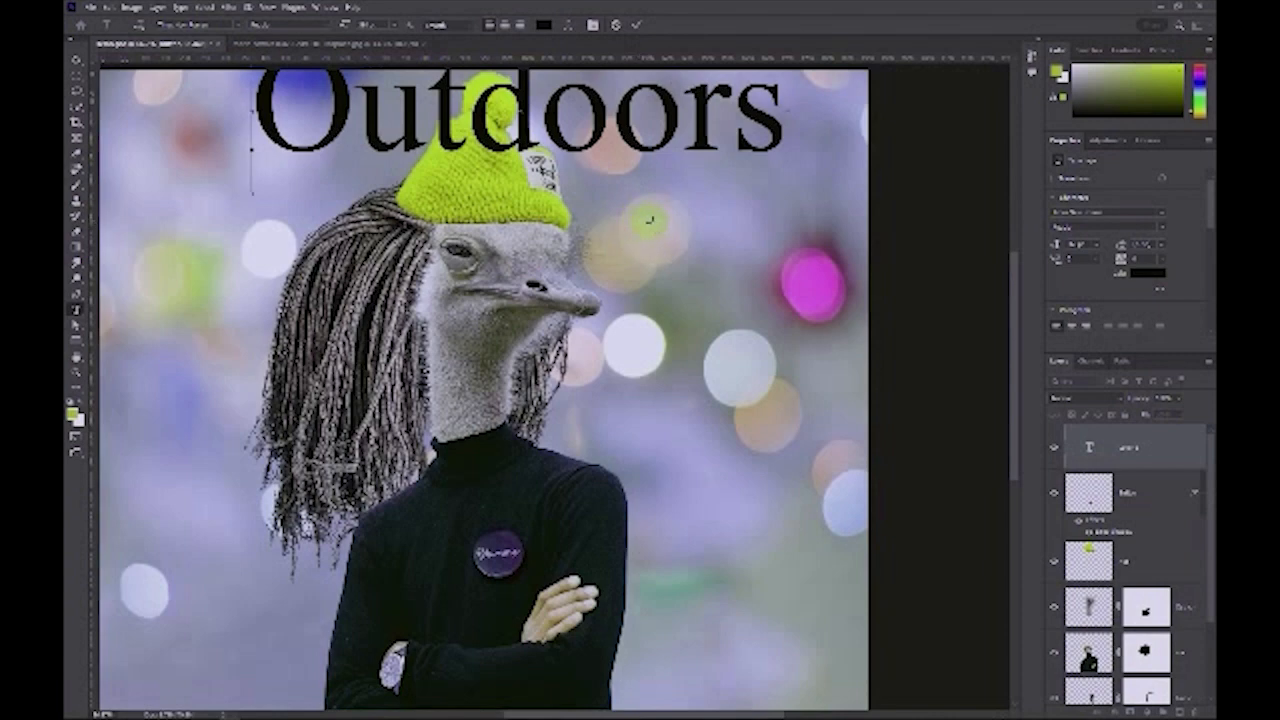
drag(652, 224, 604, 265)
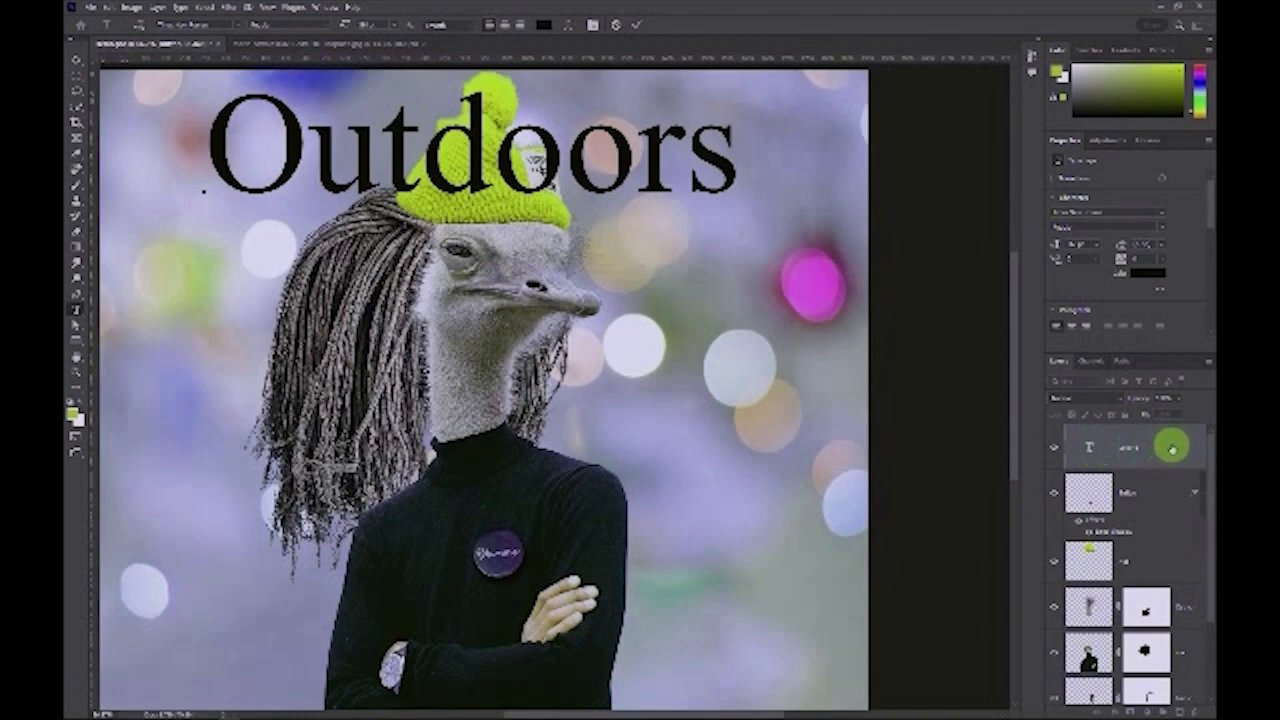
Place the Outdoors text layer beneath the hat layer and shift the word slightly up and left behind the hat
drag(1170, 445, 1140, 558)
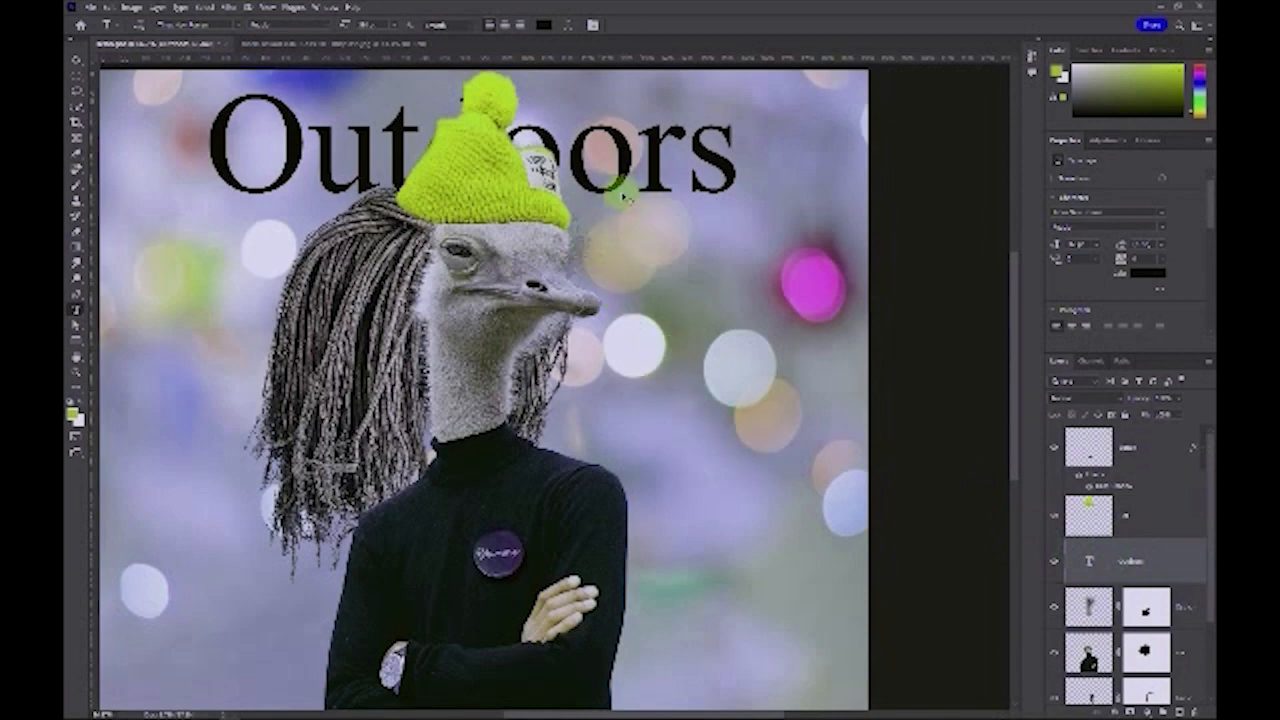
drag(634, 249, 662, 255)
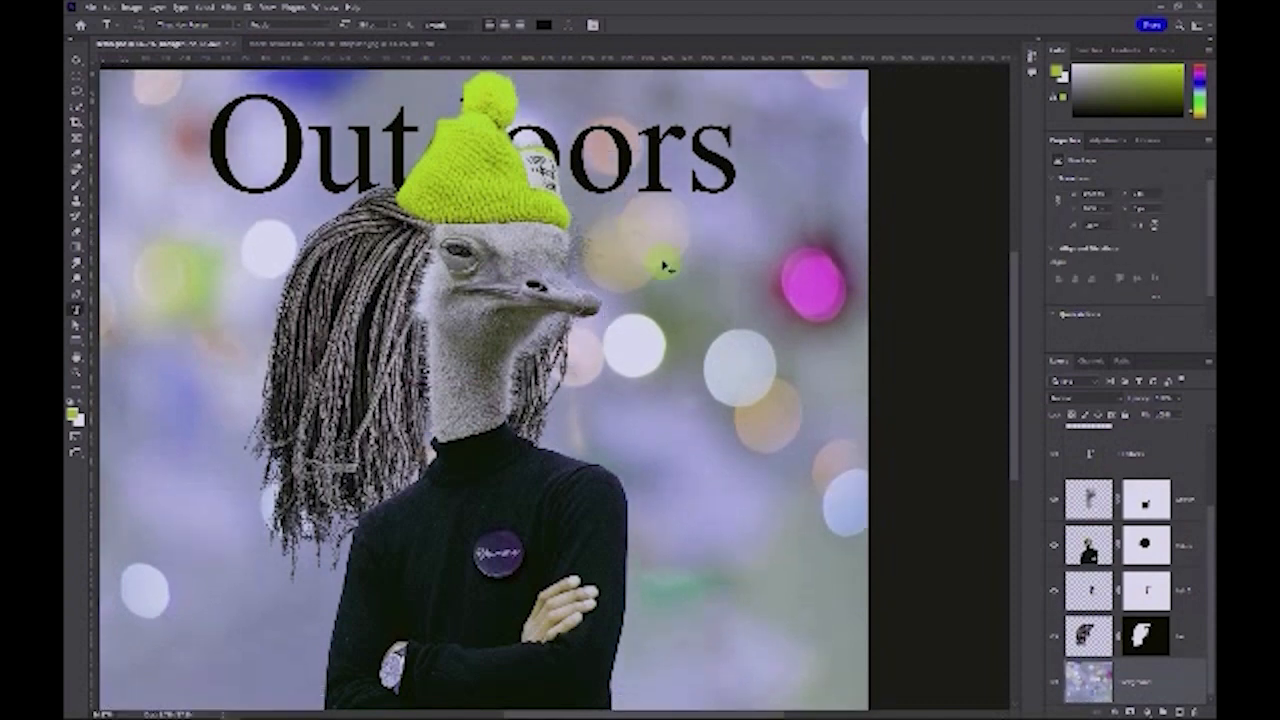
scroll(1147, 575, up, 2)
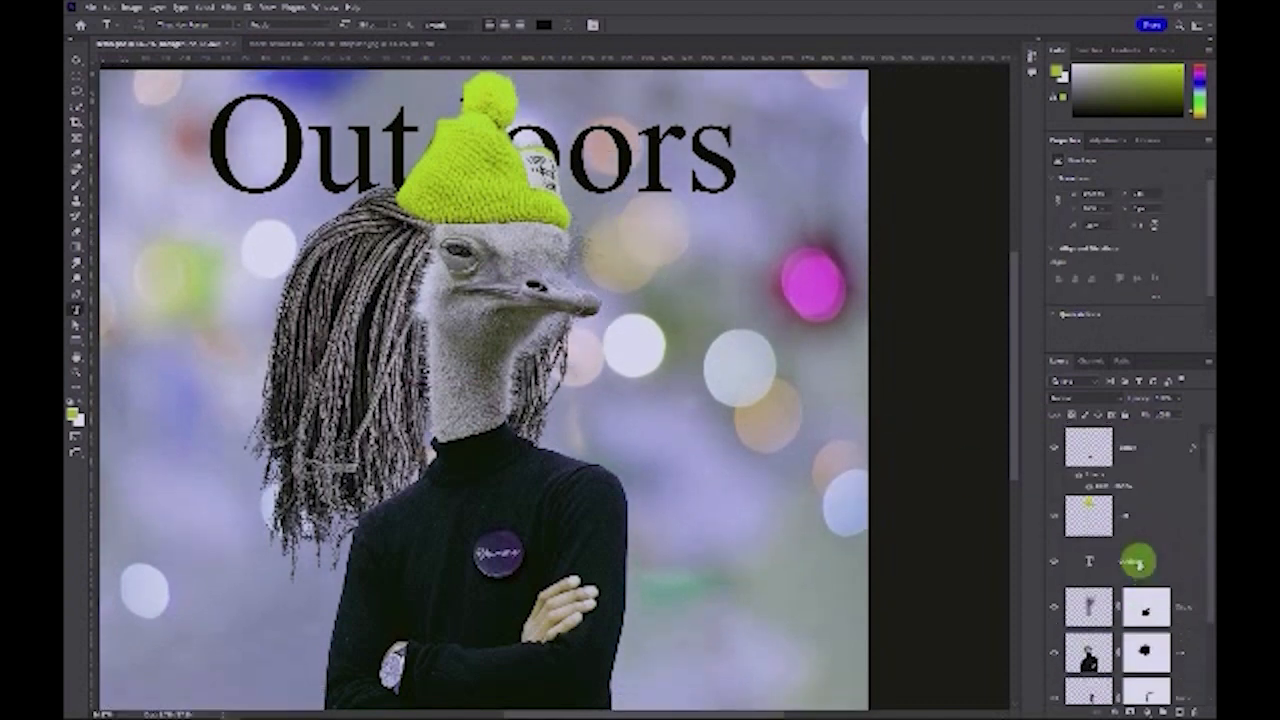
click(1160, 561)
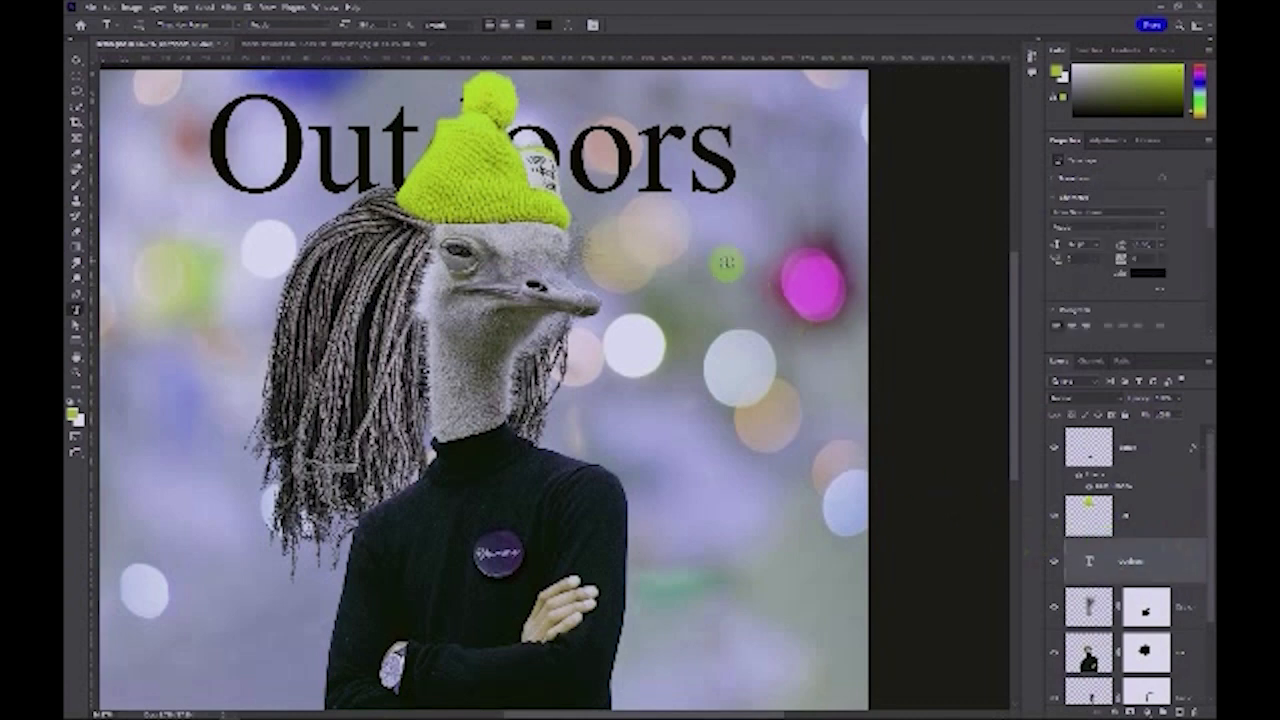
drag(582, 180, 588, 151)
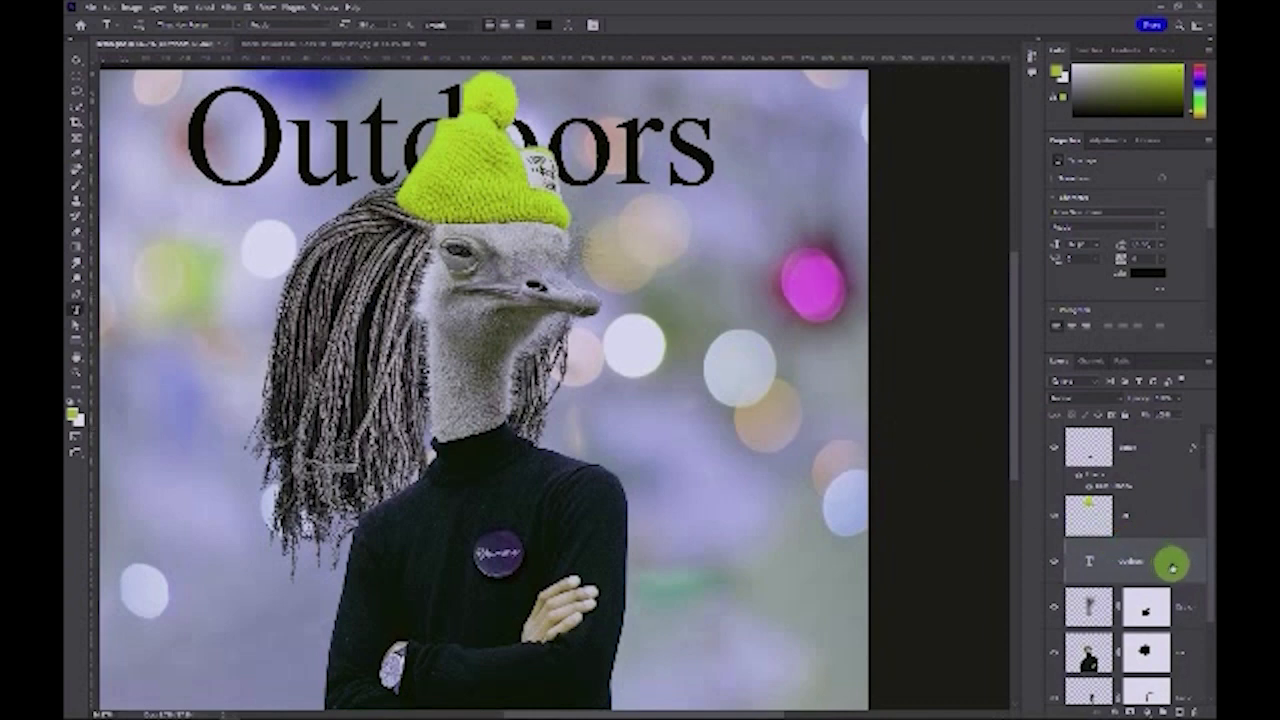
Restack the Outdoors text layer directly above the hat layer and shift the word slightly right and down
drag(1172, 566, 1143, 503)
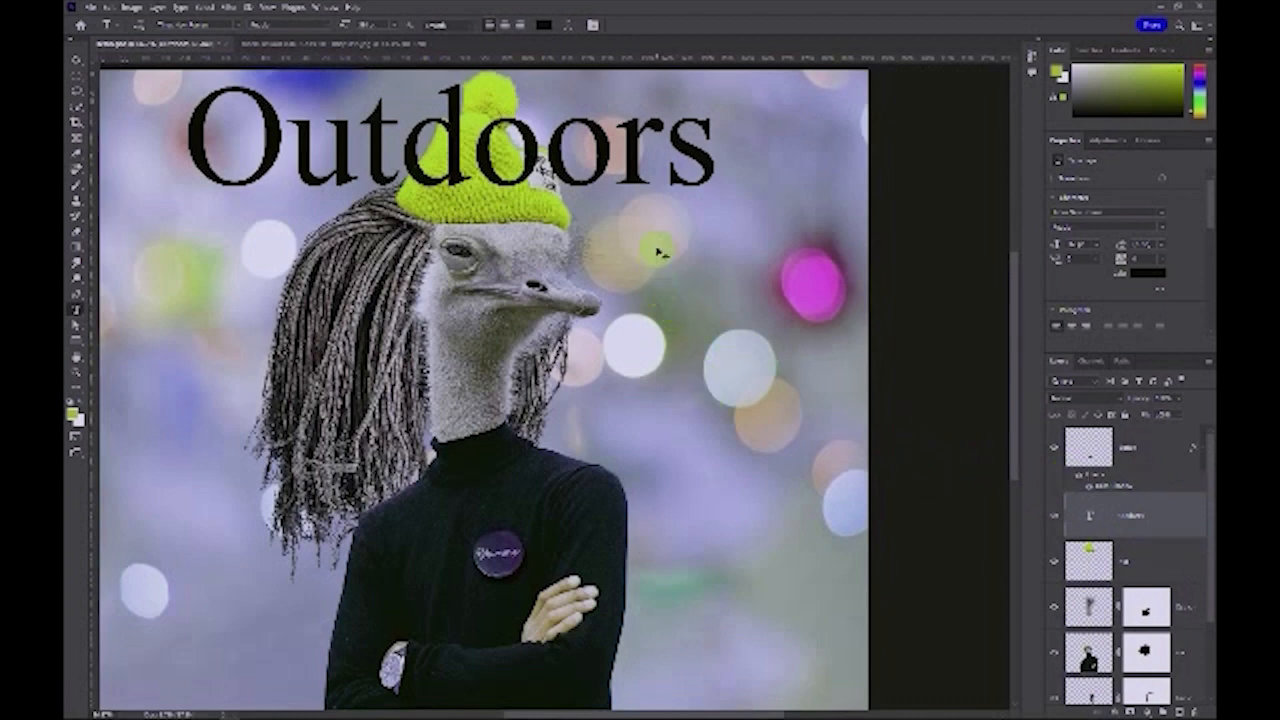
drag(658, 252, 682, 255)
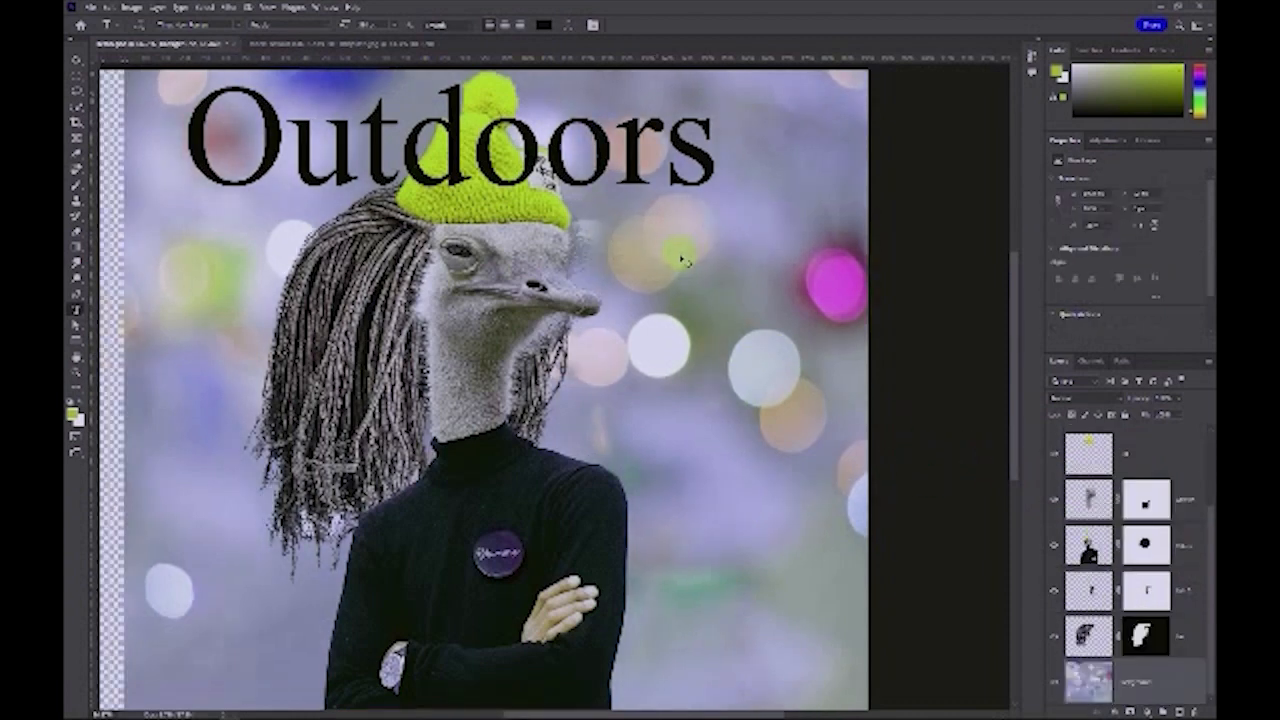
key(ctrl+z)
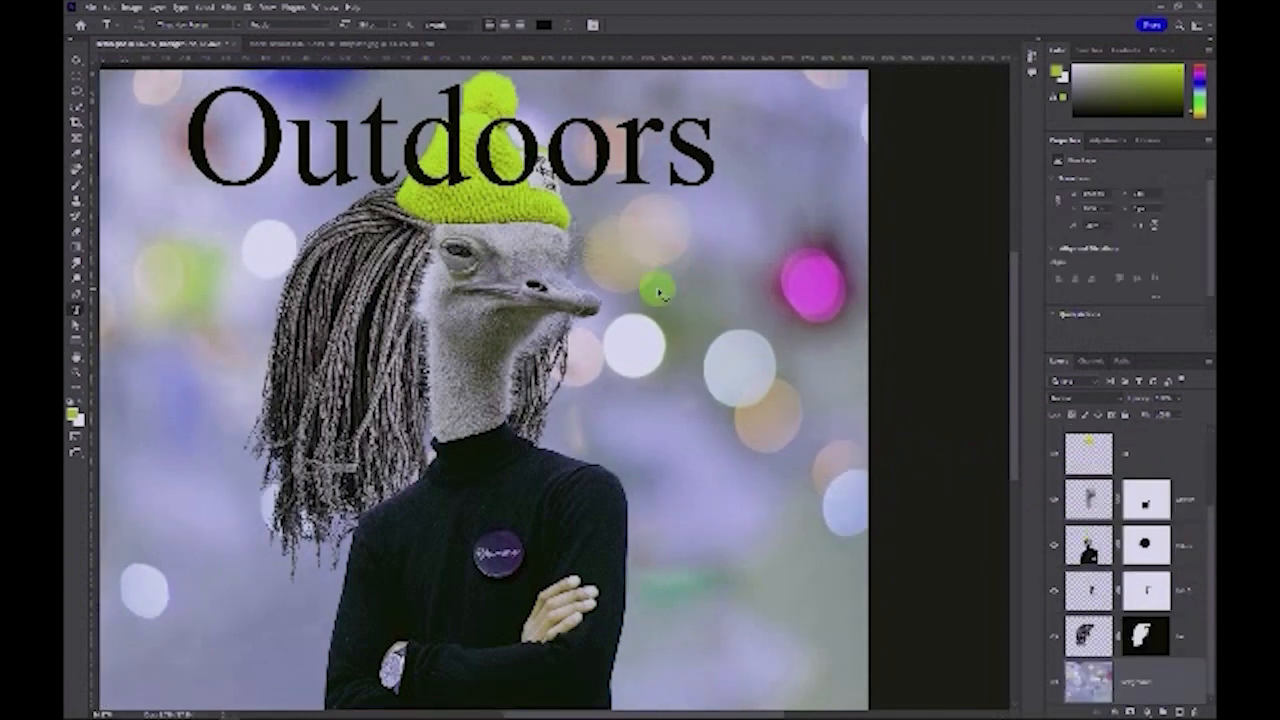
ctrl+click(638, 158)
drag(636, 155, 667, 163)
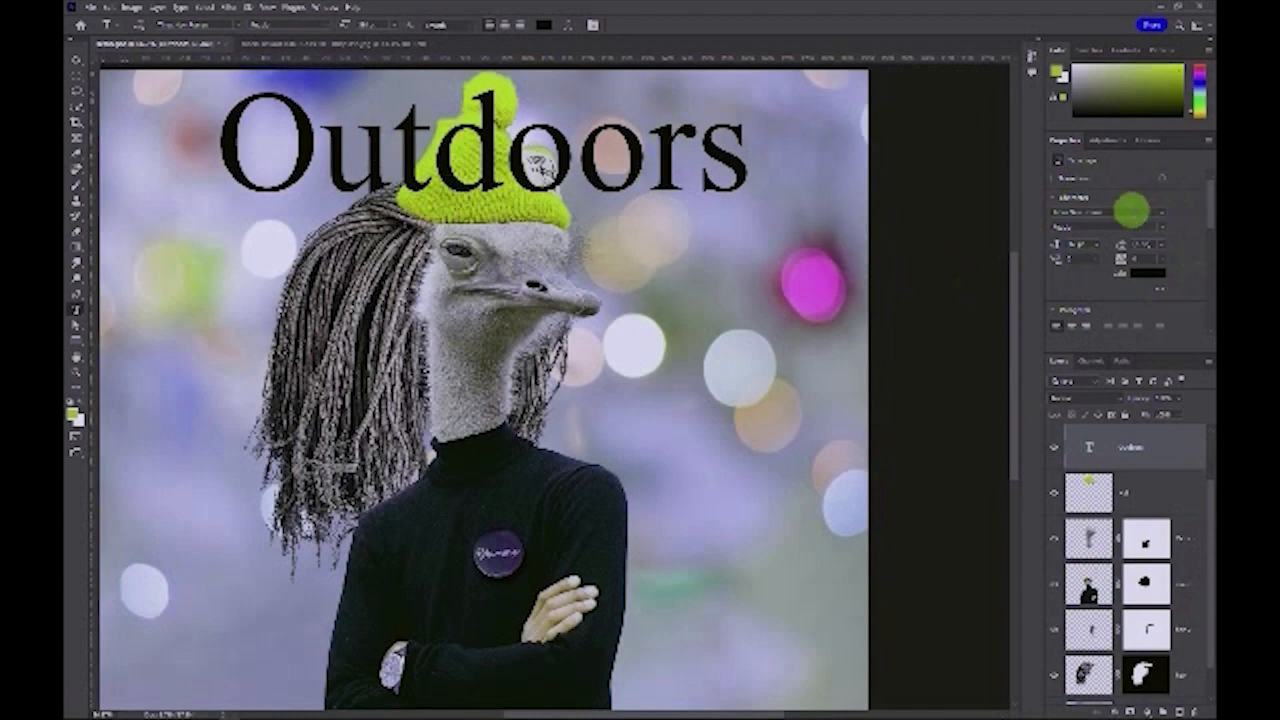
Change the colour of the Outdoors text from black to a muted orange-brown
click(1146, 274)
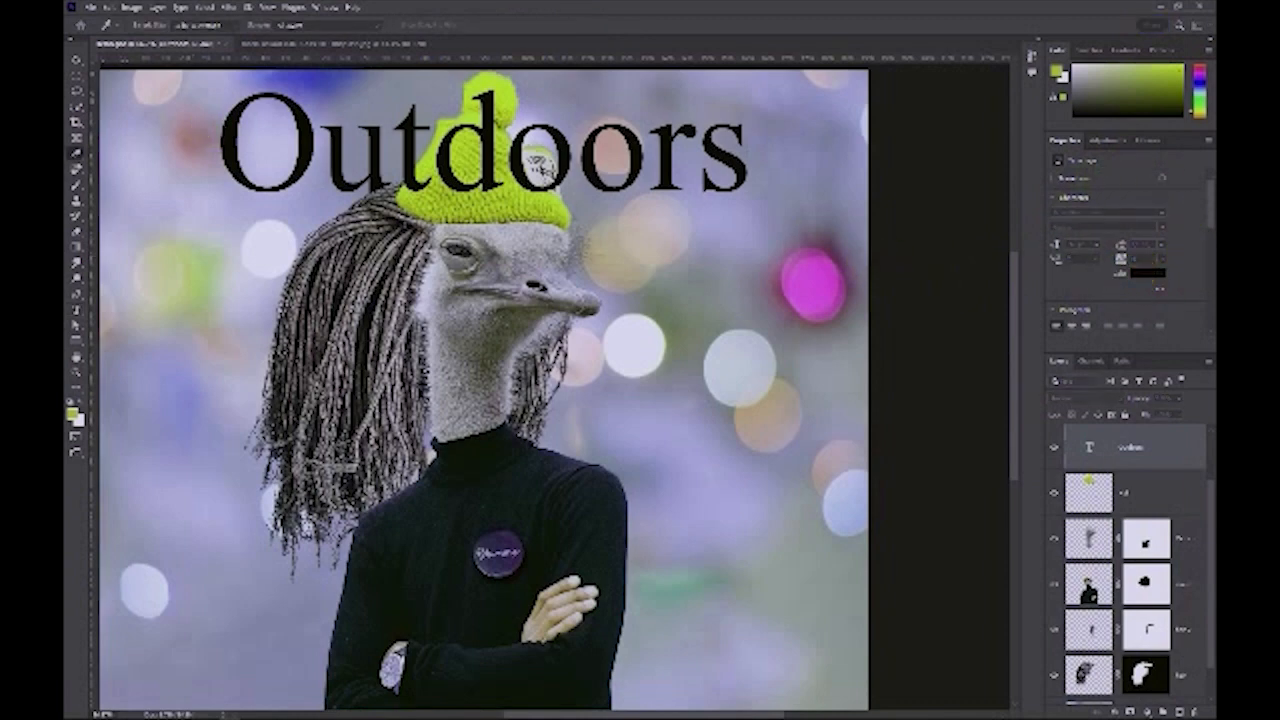
drag(482, 270, 778, 232)
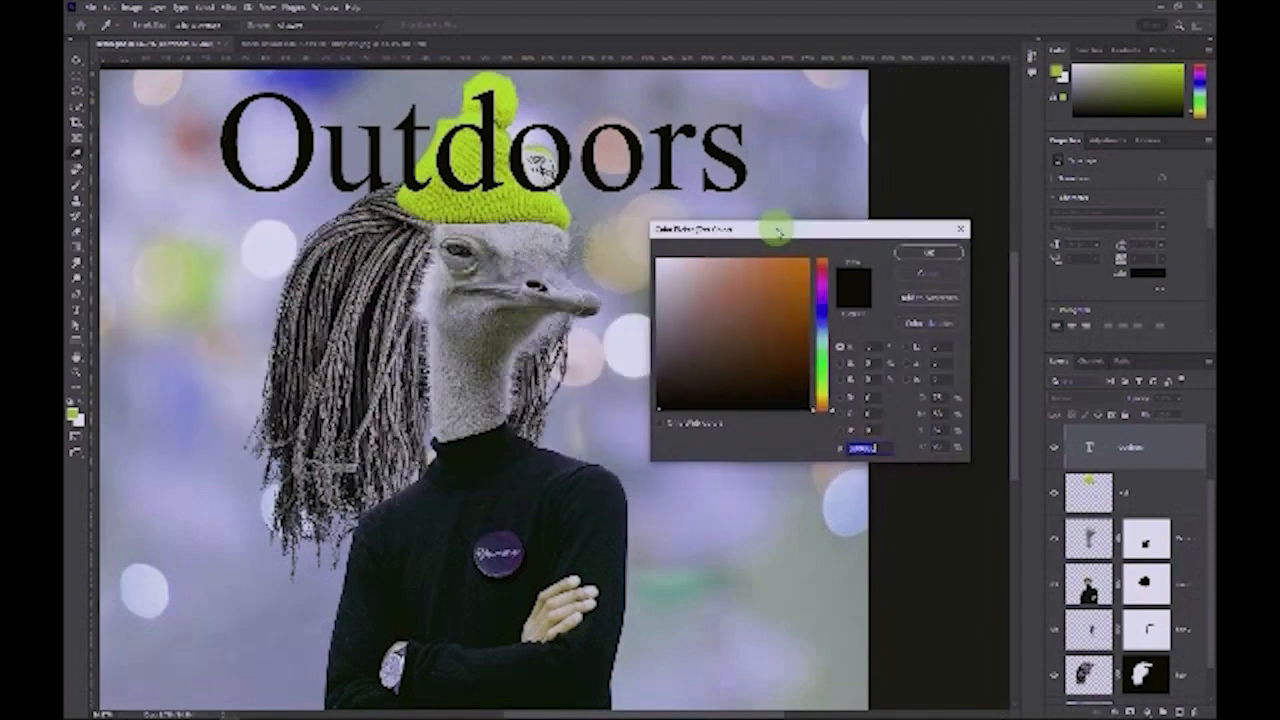
click(785, 281)
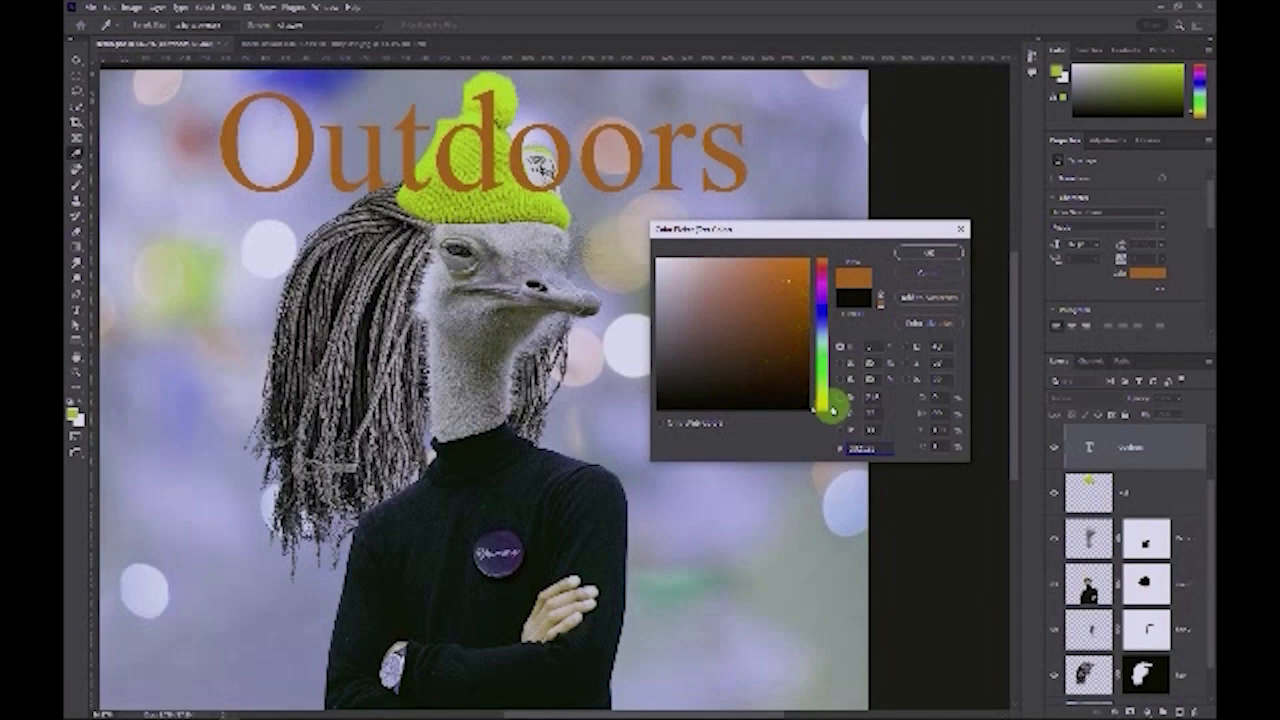
mouse_move(832, 409)
mouse_down()
mouse_move(829, 393)
mouse_move(831, 406)
mouse_up()
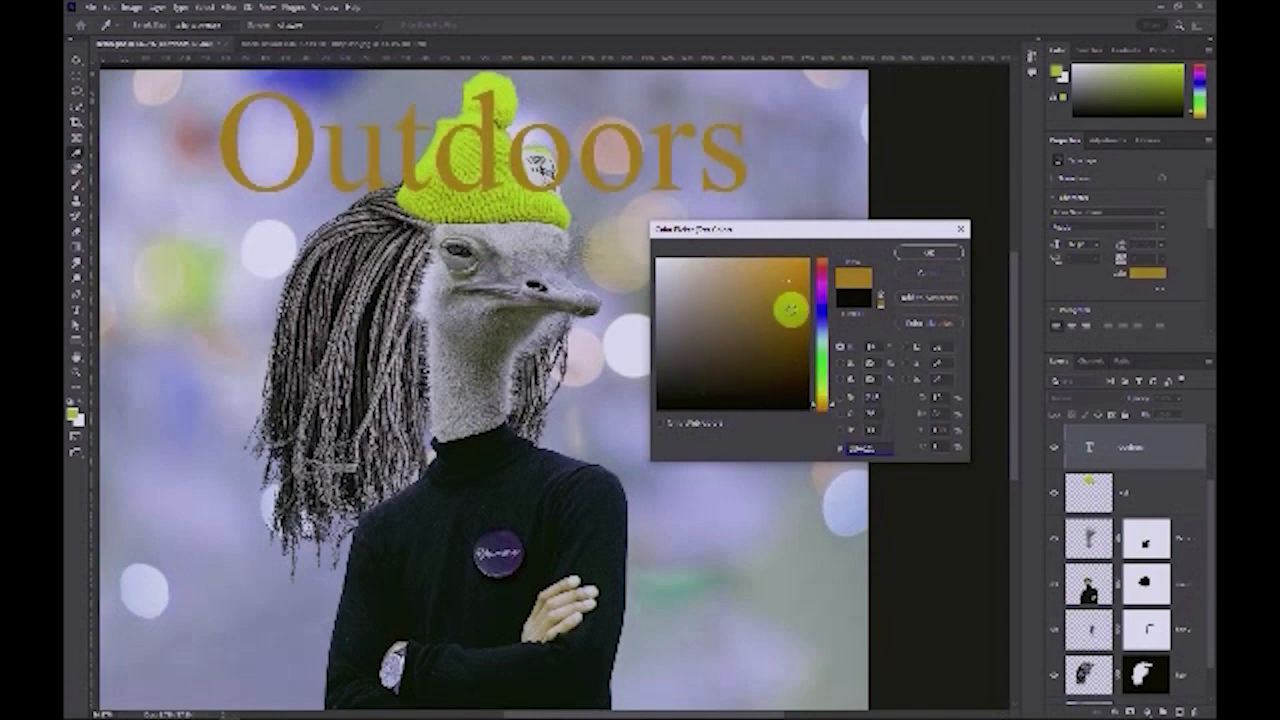
mouse_move(790, 310)
mouse_down()
mouse_move(740, 325)
mouse_move(794, 294)
mouse_move(777, 286)
mouse_move(789, 277)
mouse_move(766, 291)
mouse_move(760, 274)
mouse_move(782, 292)
mouse_up()
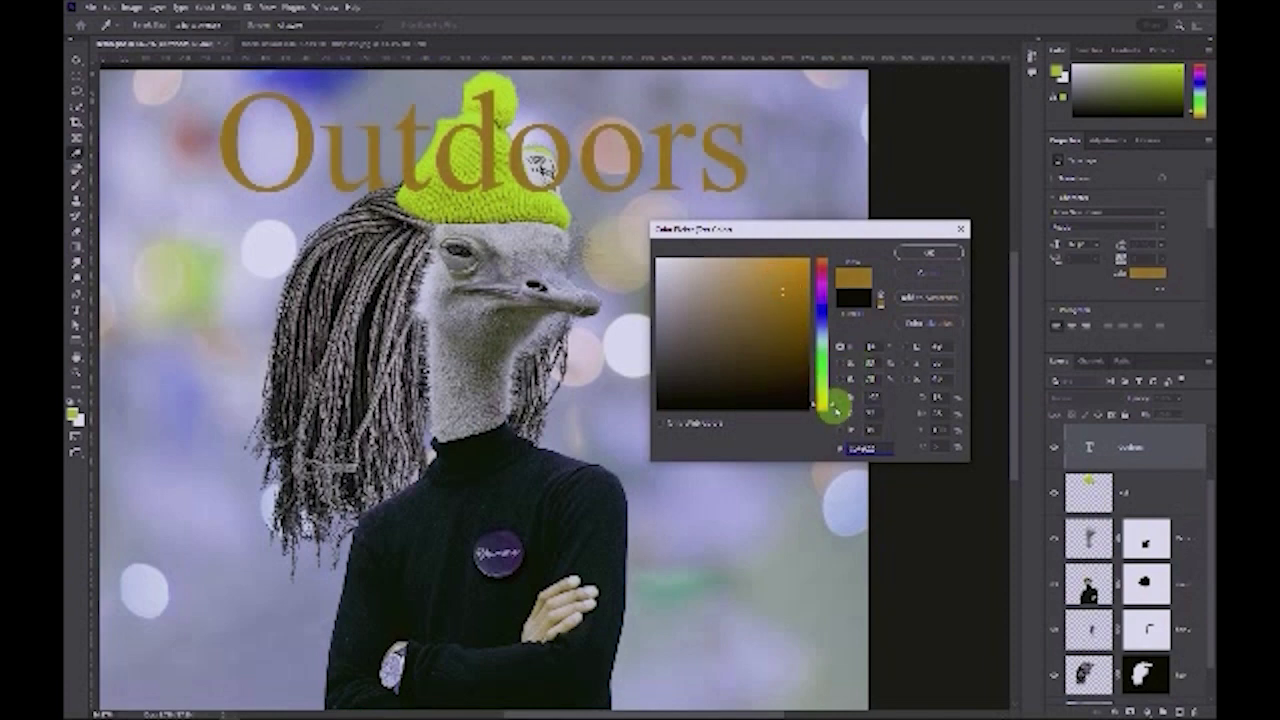
drag(834, 404, 834, 408)
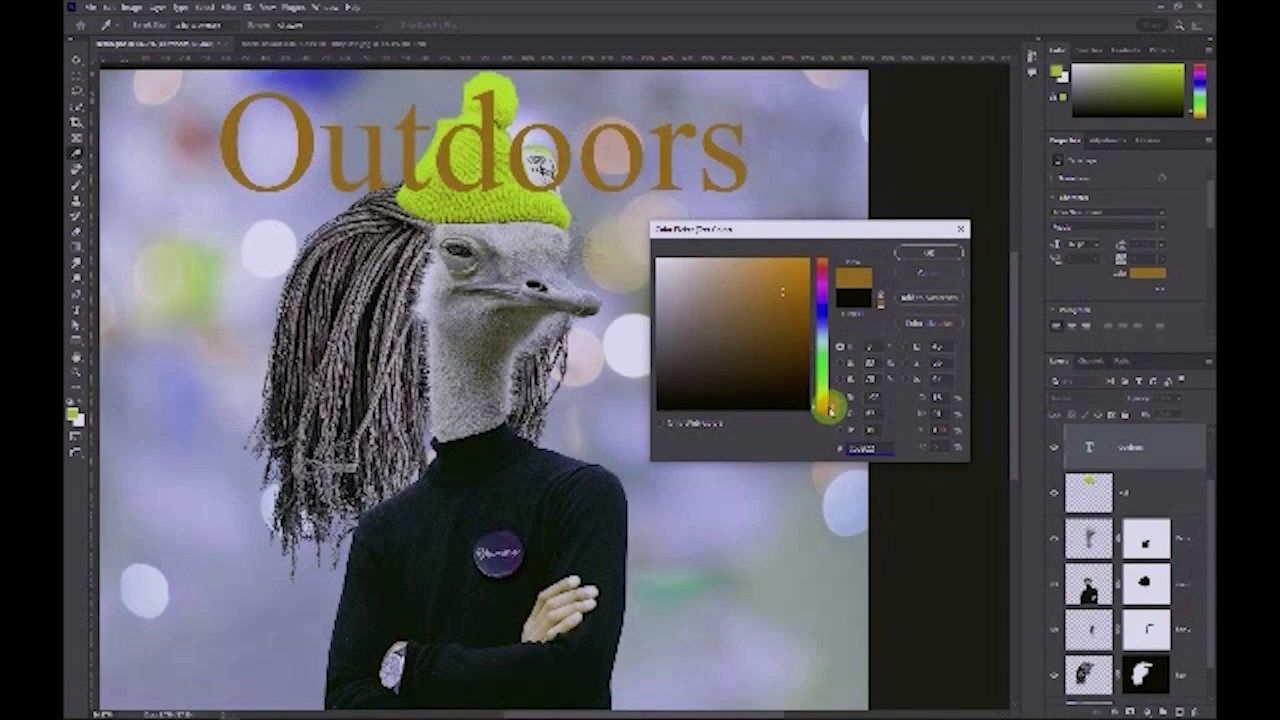
click(925, 257)
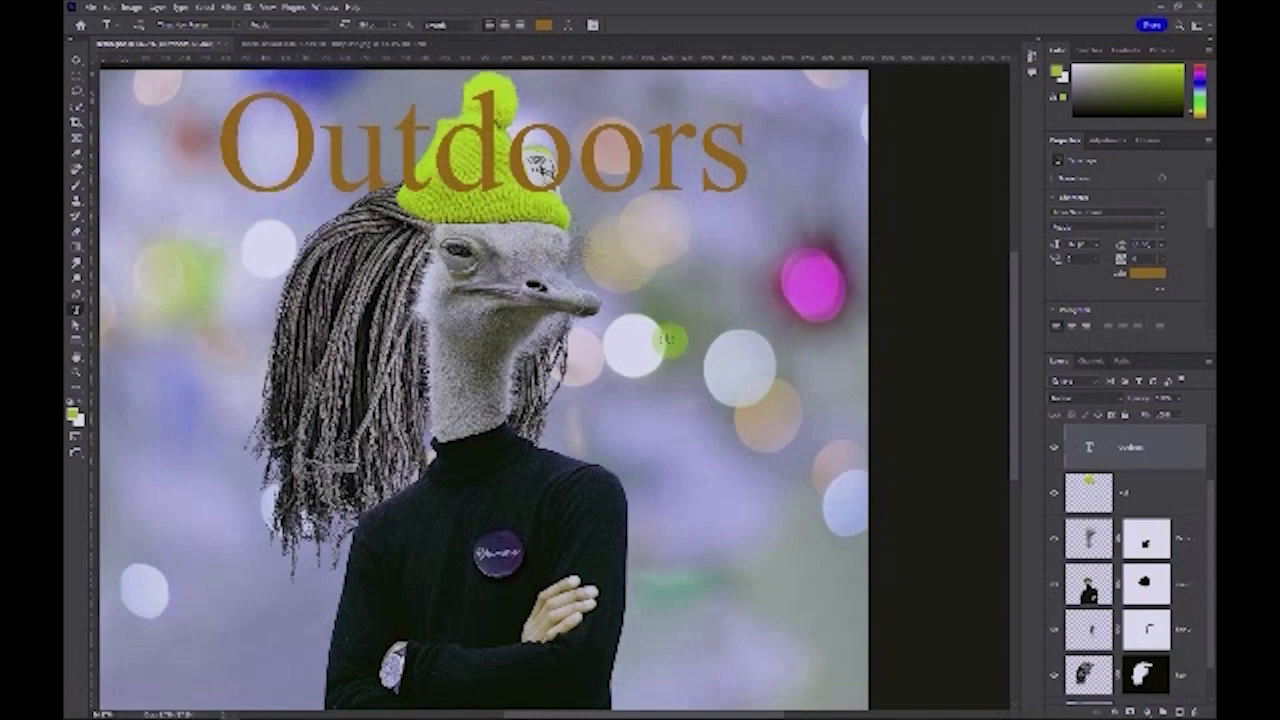
Add a Stroke layer style to the Outdoors text layer and show its settings
double_click(1171, 447)
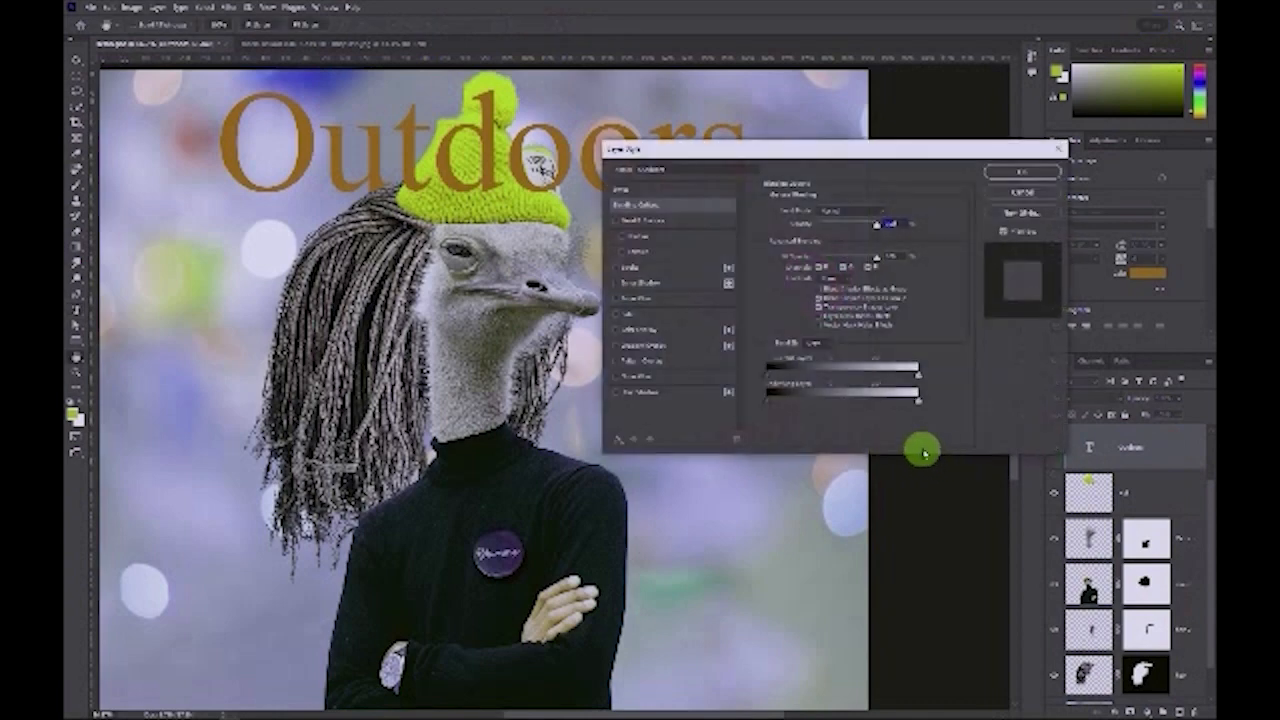
drag(729, 152, 697, 223)
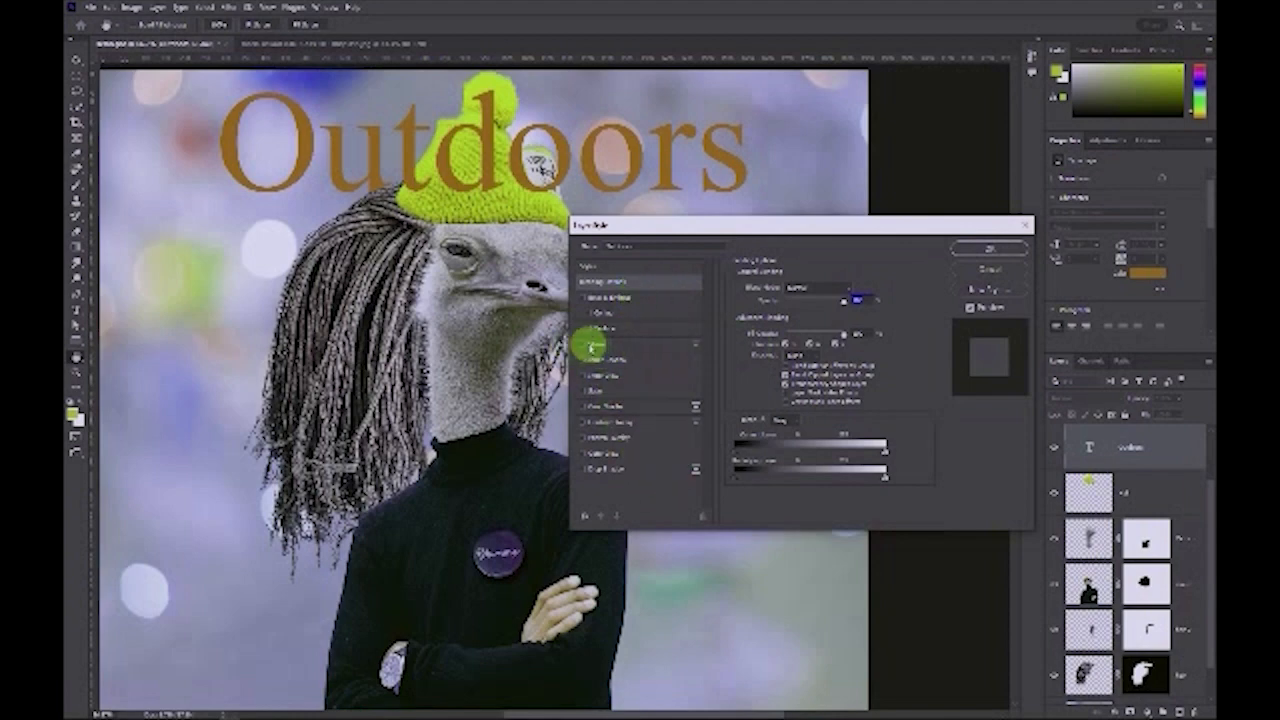
click(622, 345)
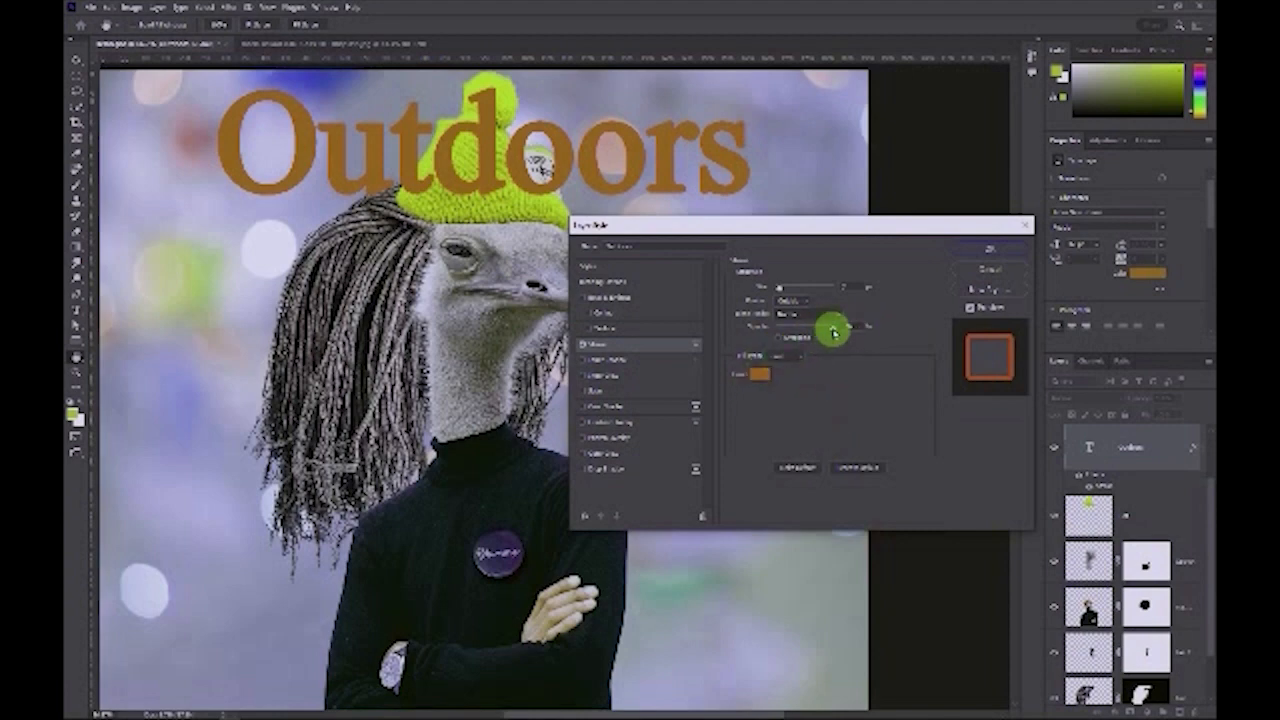
Set the text's stroke to a thin dark brown outline and apply the layer style
click(761, 375)
click(779, 337)
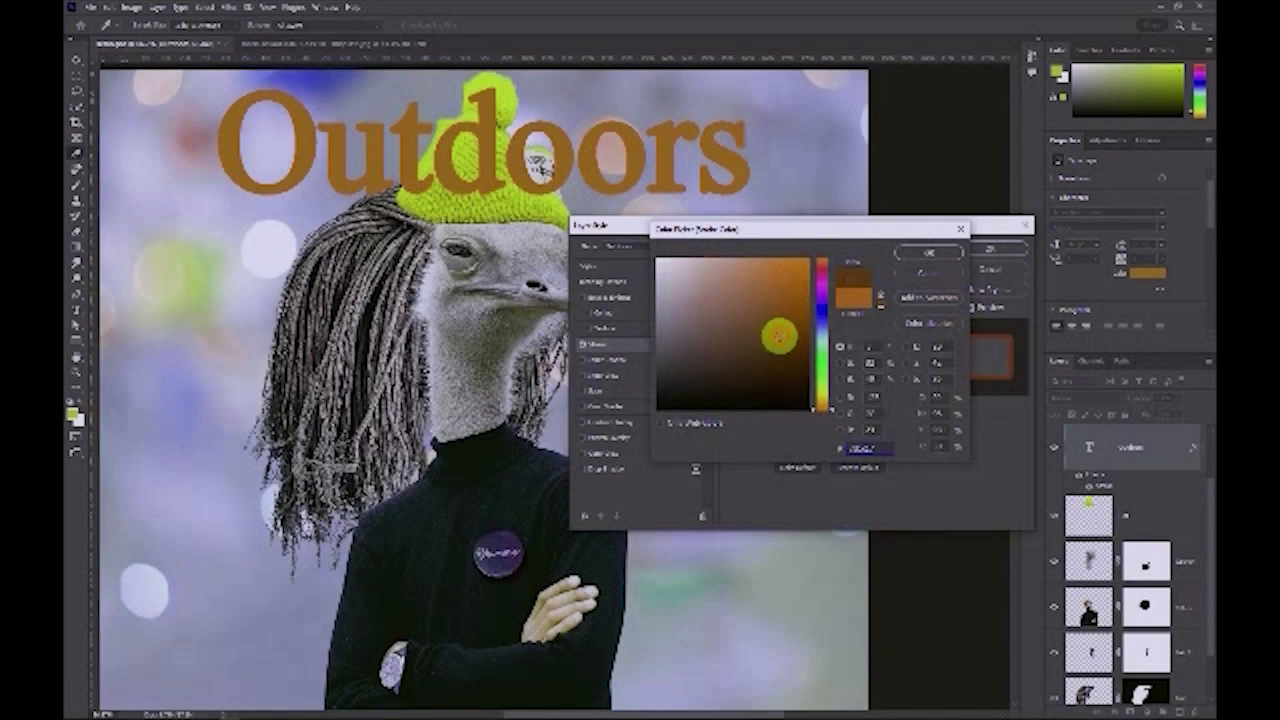
click(935, 257)
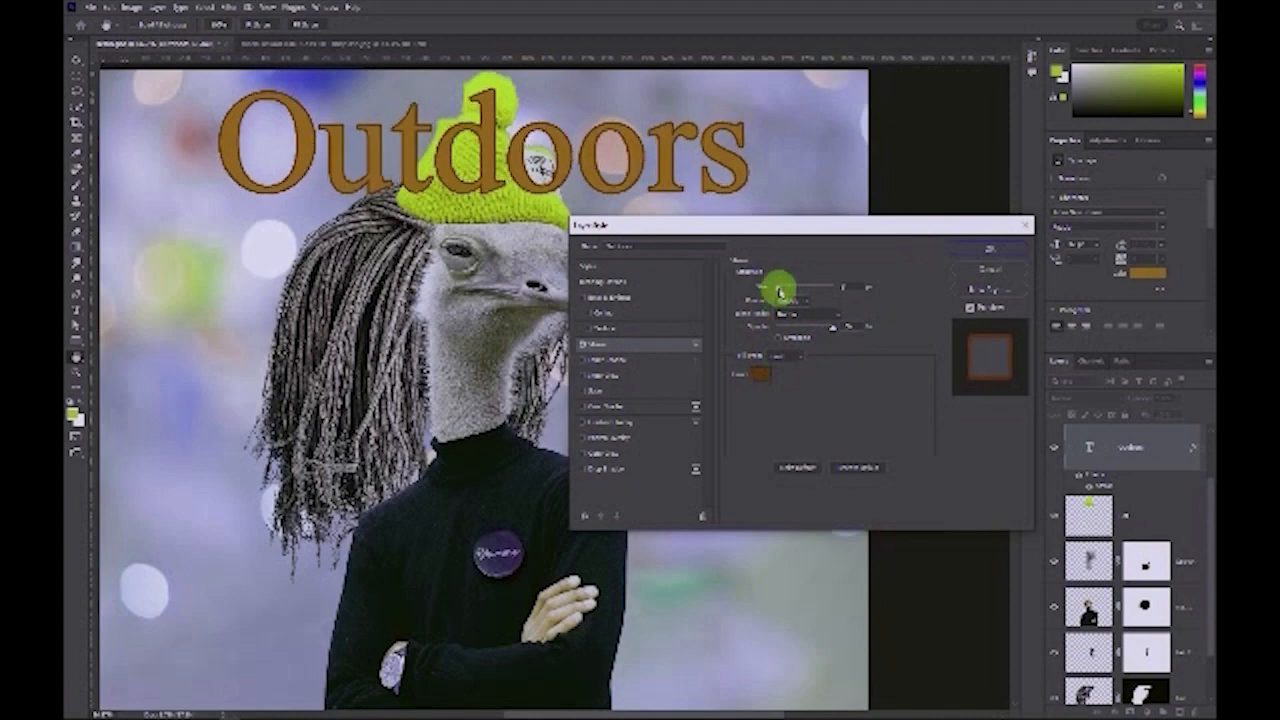
click(779, 289)
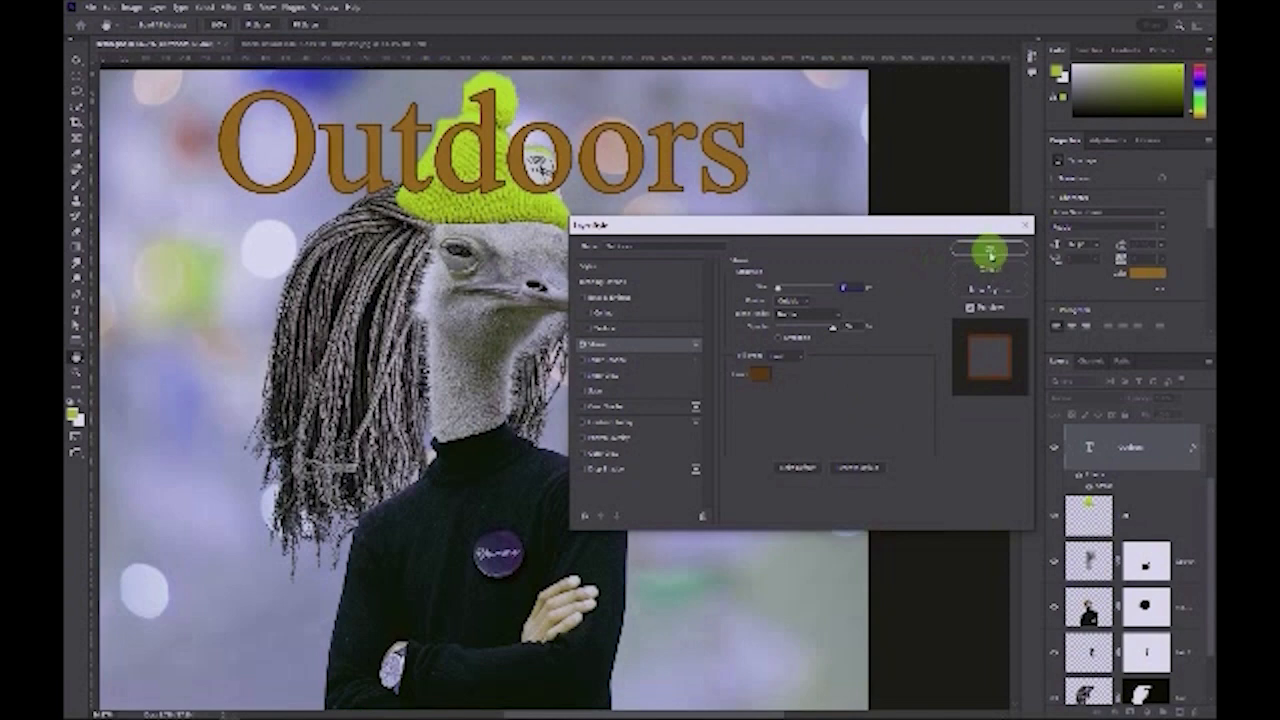
click(988, 250)
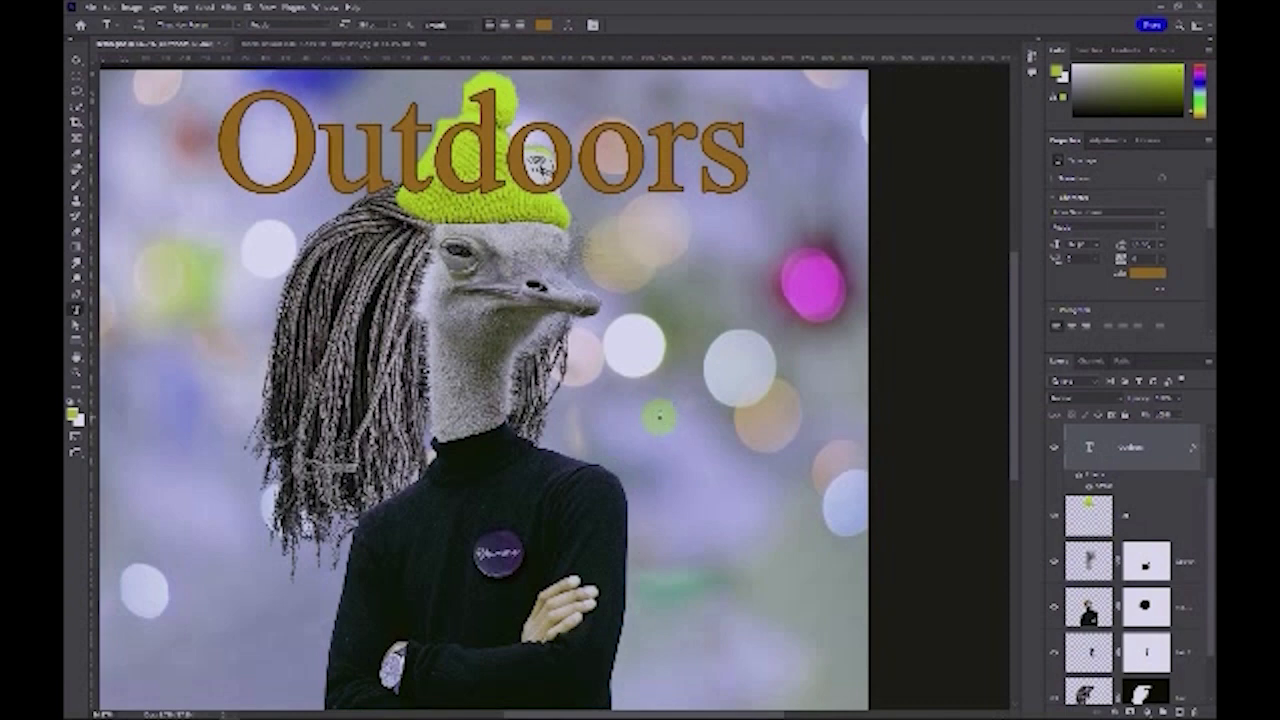
click(659, 415)
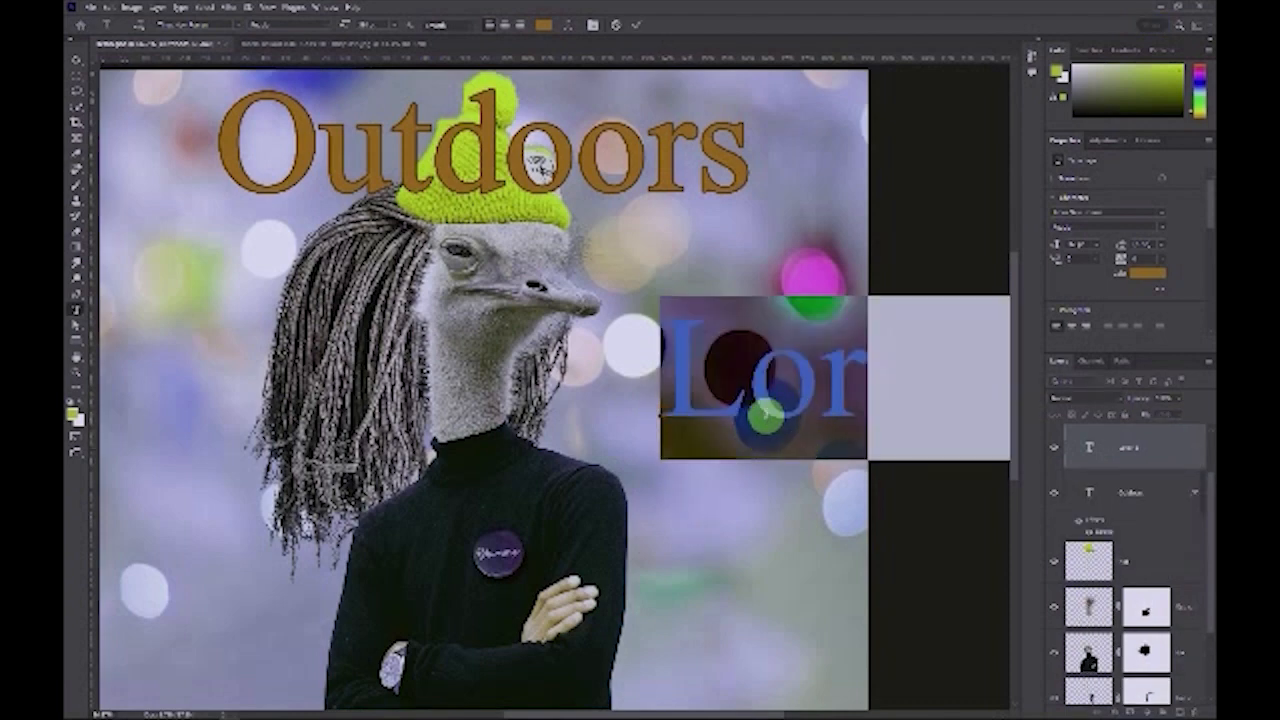
key(ctrl+Return)
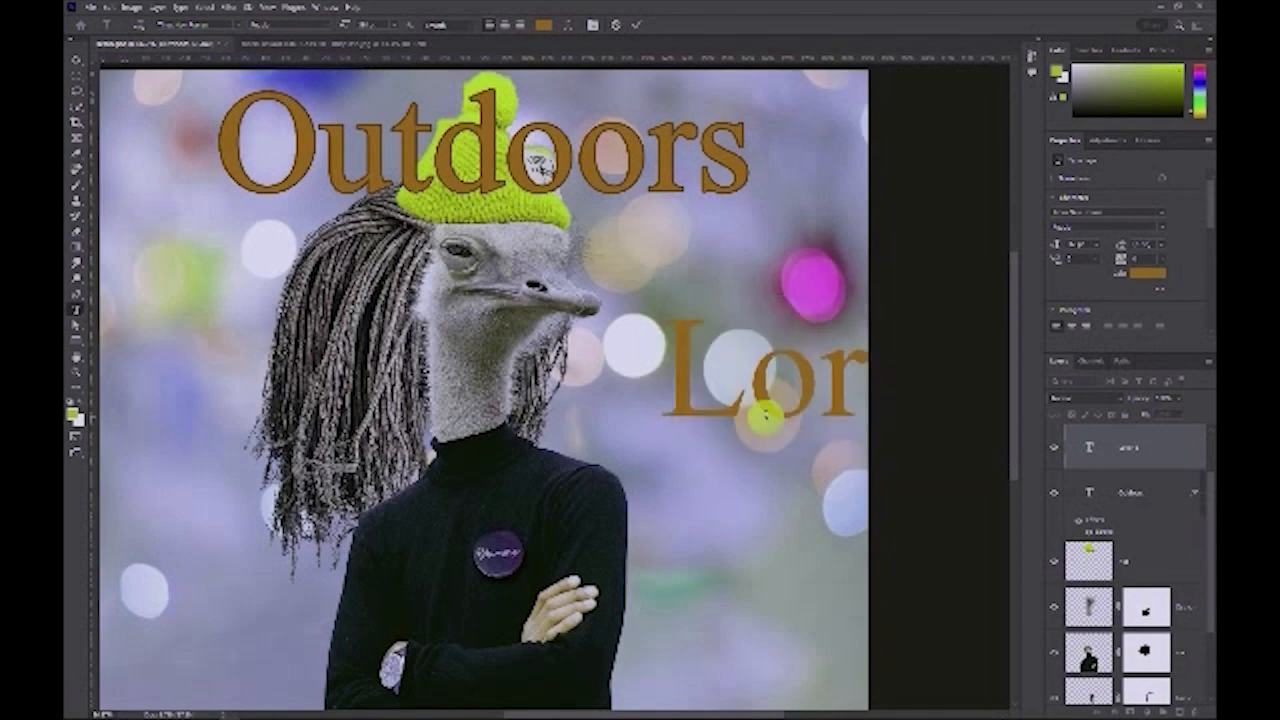
key(Delete)
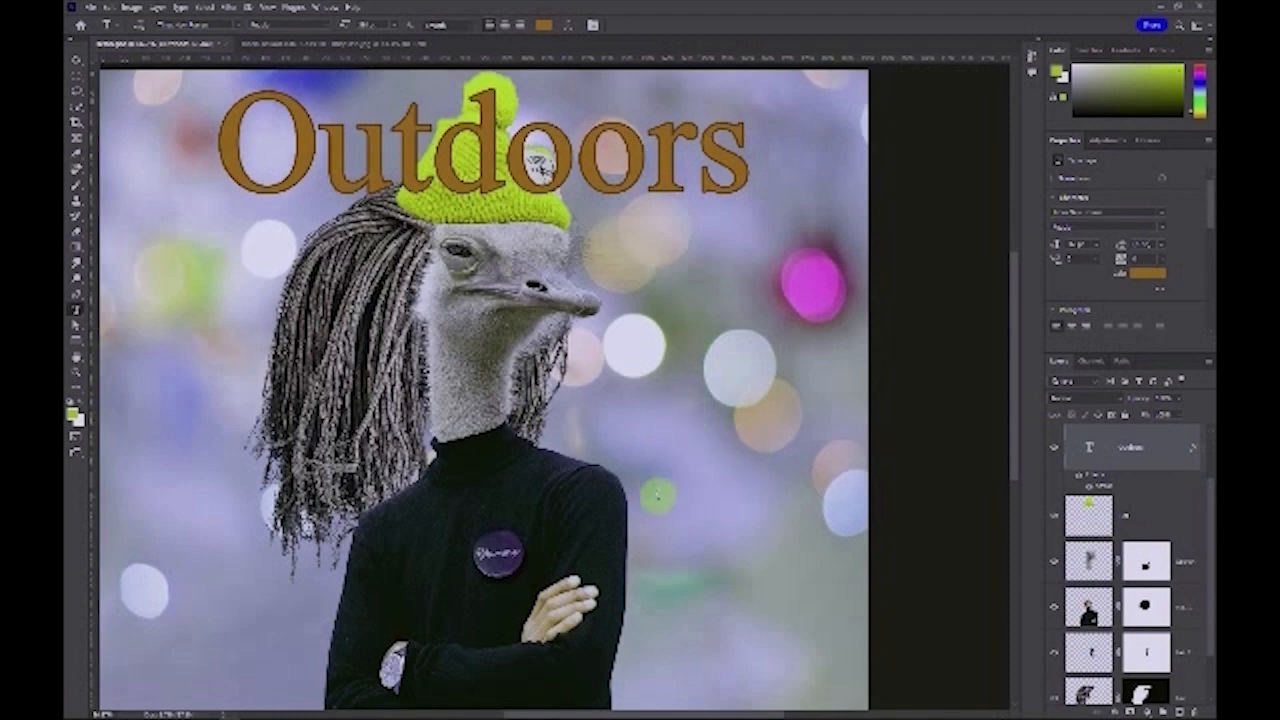
Create a paragraph text box beside the sweater at 72 pt reading "How to pack for the vacation of a lifetime"
drag(620, 375, 791, 674)
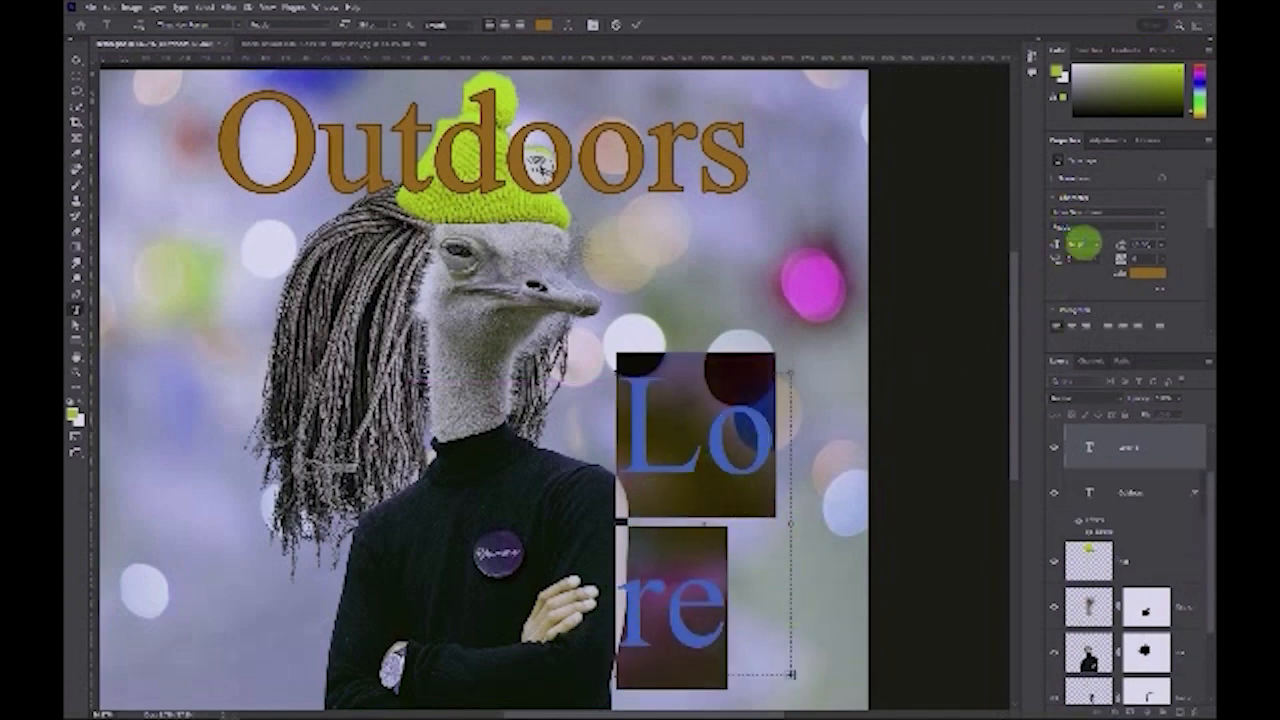
click(1097, 247)
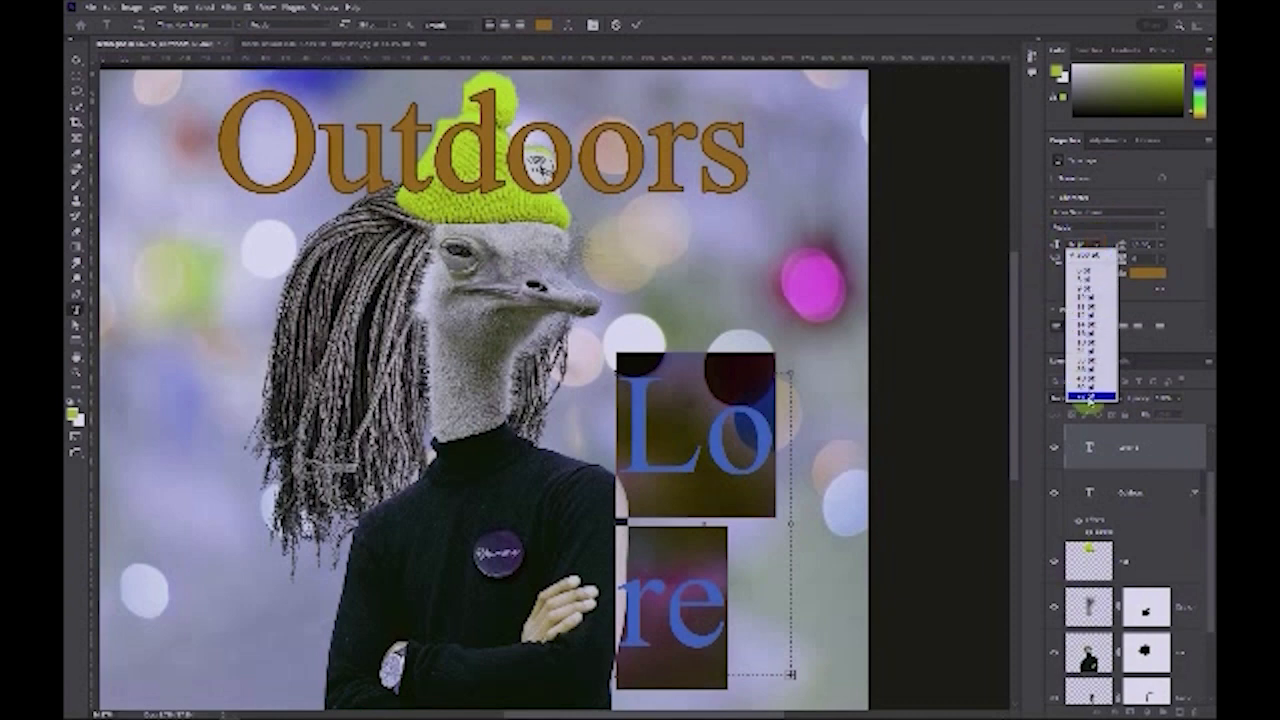
click(1089, 397)
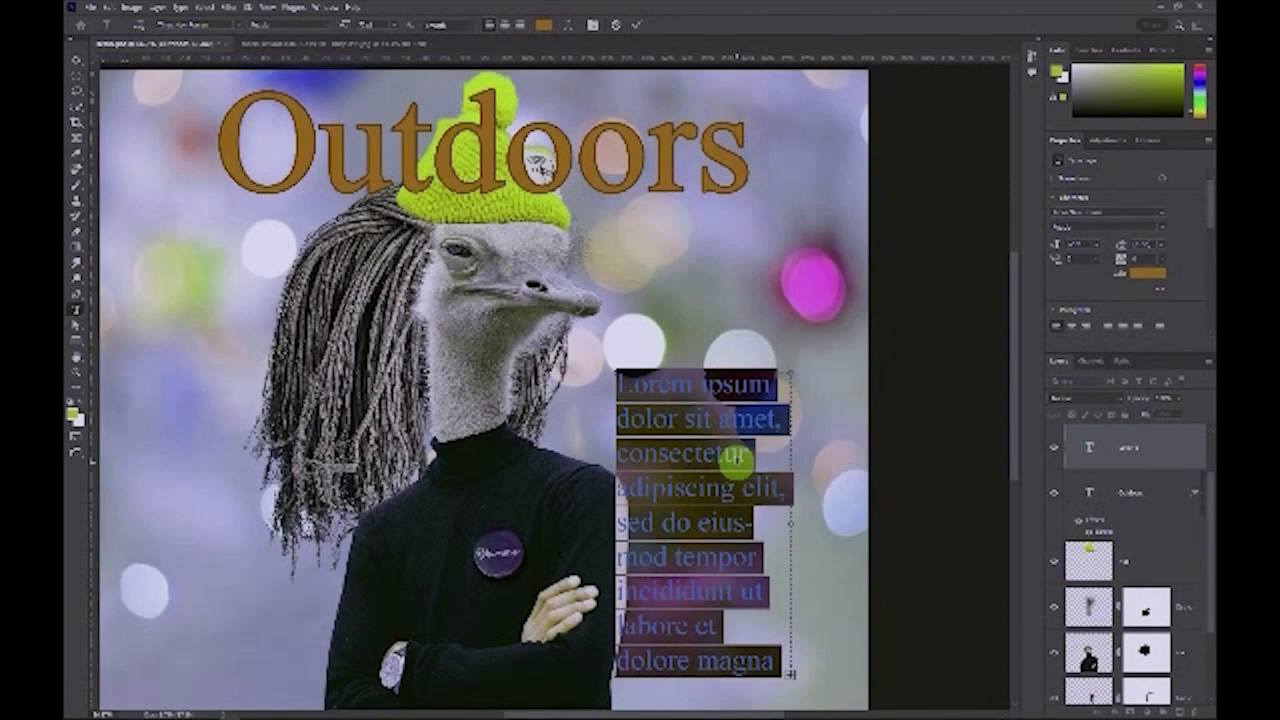
text(How)
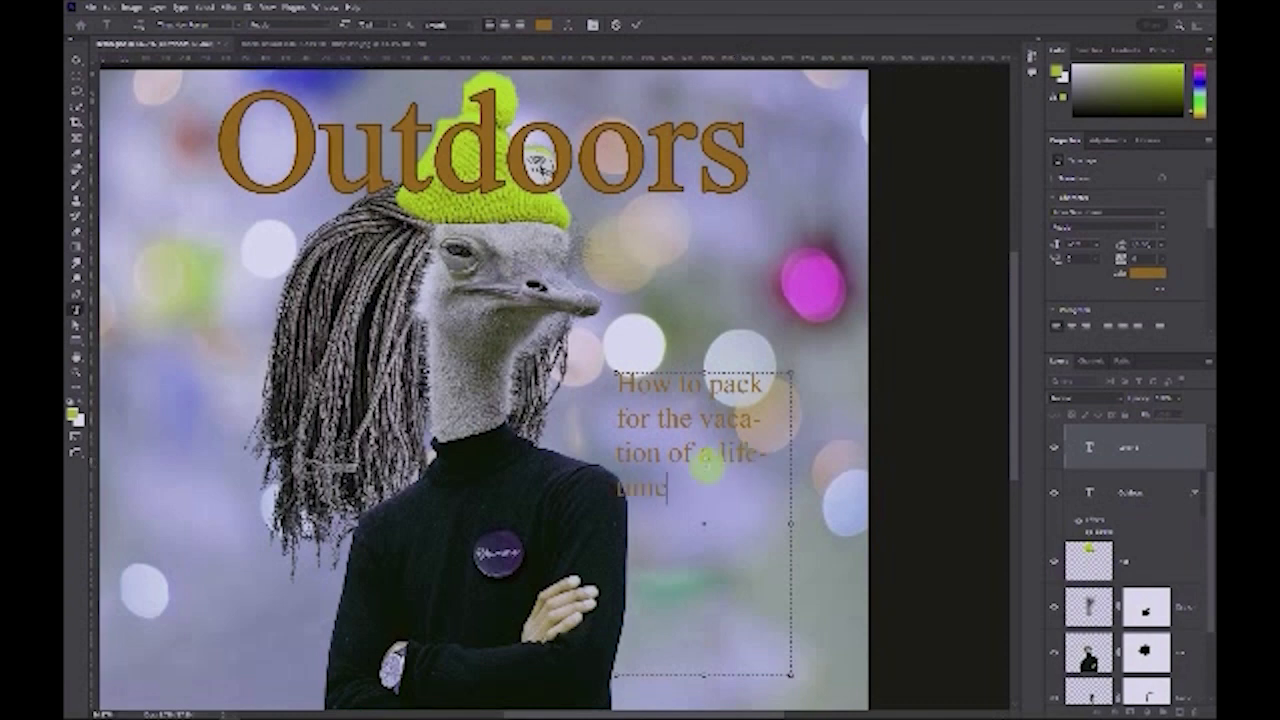
Set the whole tagline's font size to 100 pt and widen its text box slightly so it wraps to four lines
drag(675, 488, 614, 378)
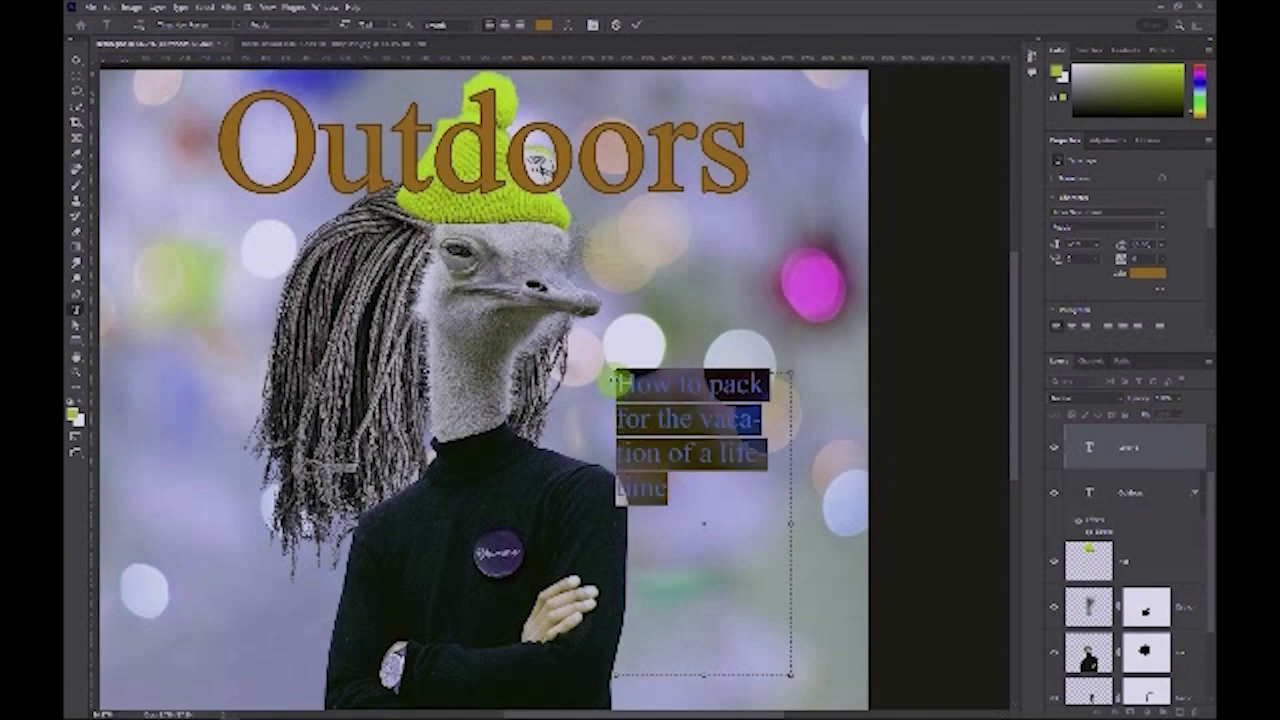
click(1072, 243)
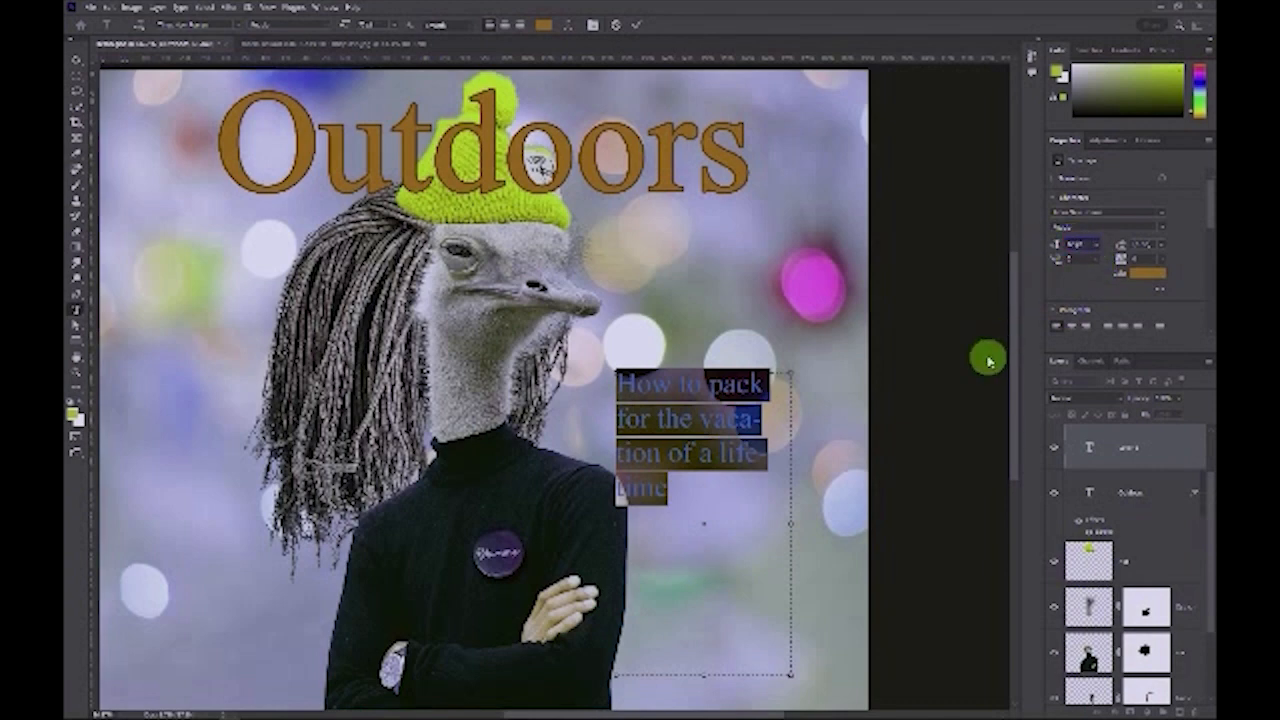
text(60)
key(Return)
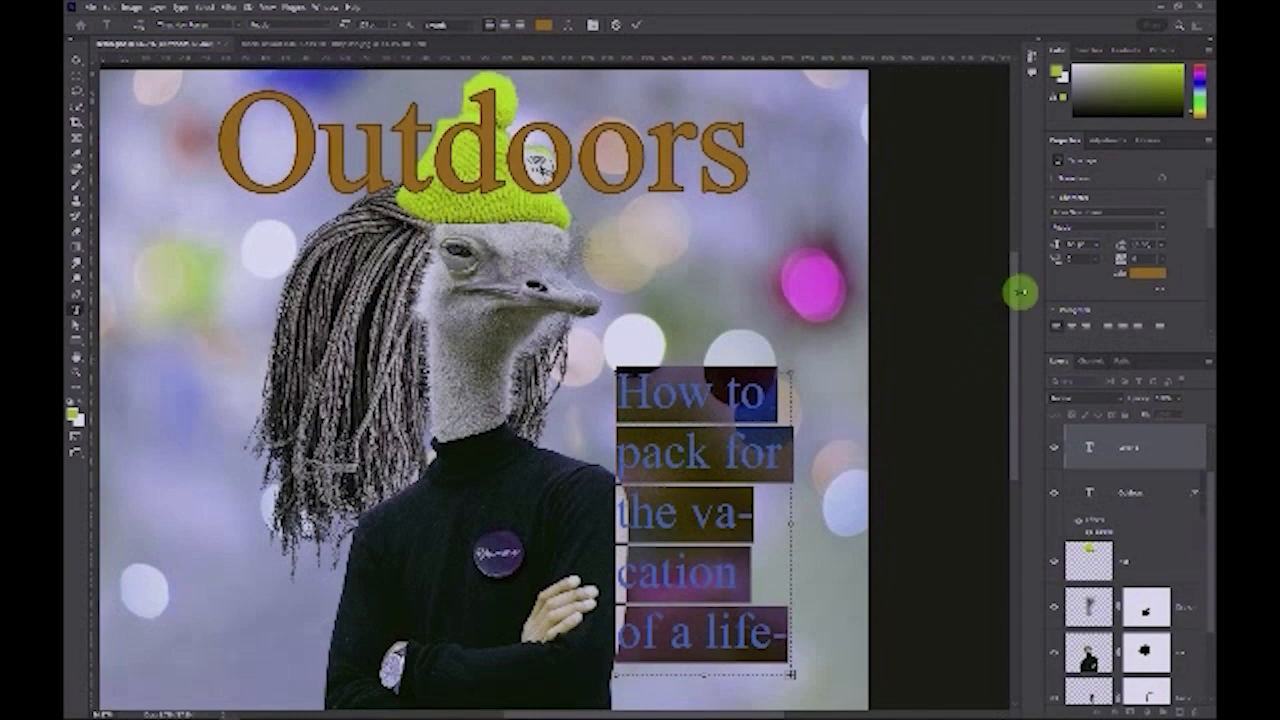
click(1080, 243)
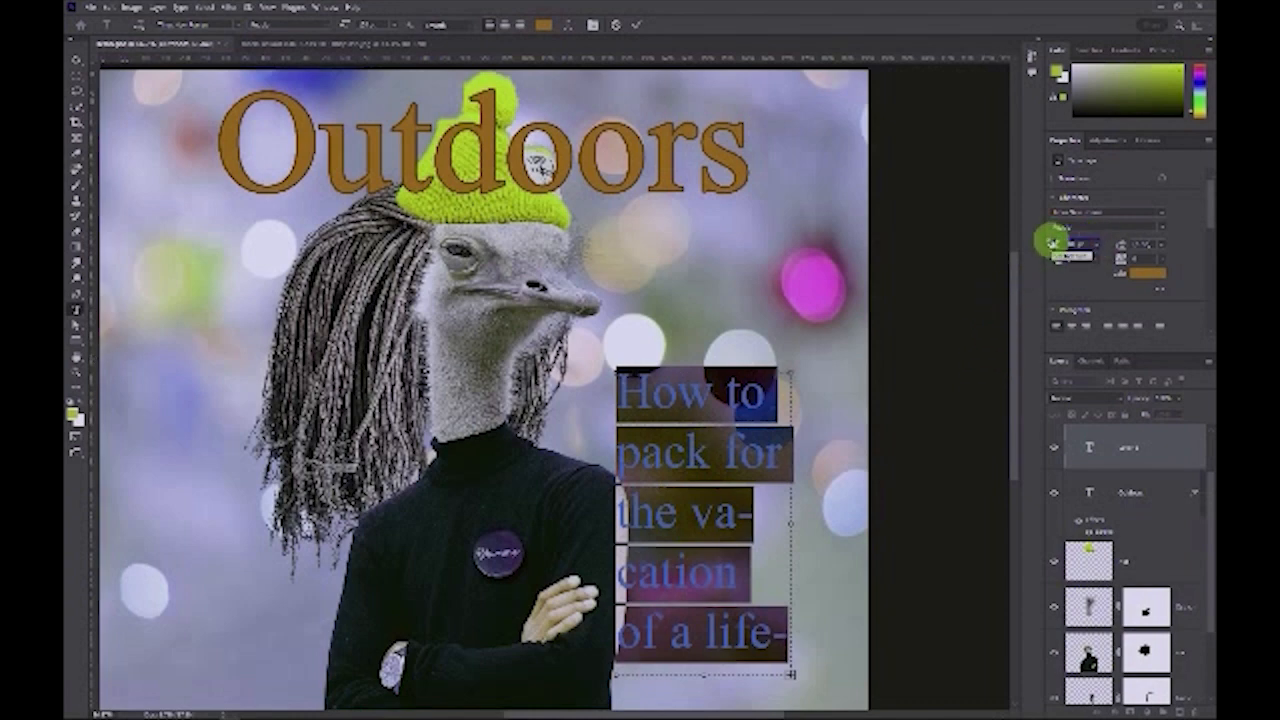
text(48)
key(Return)
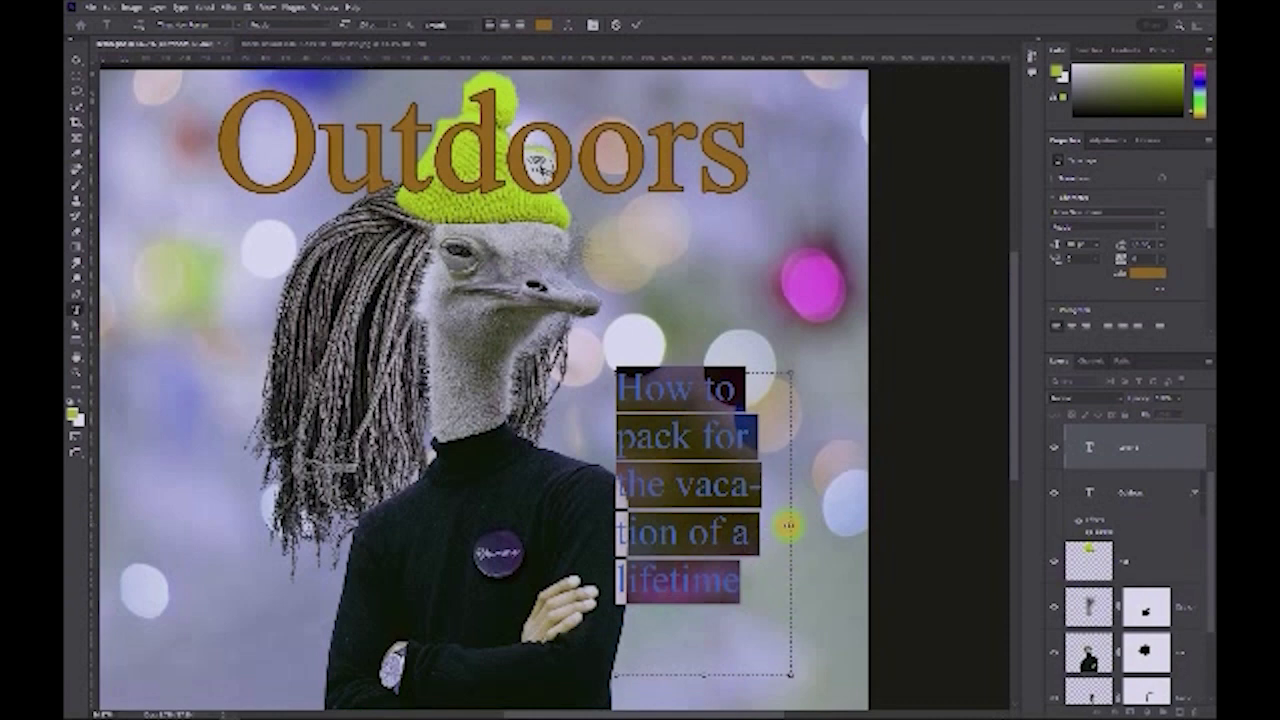
drag(788, 524, 803, 524)
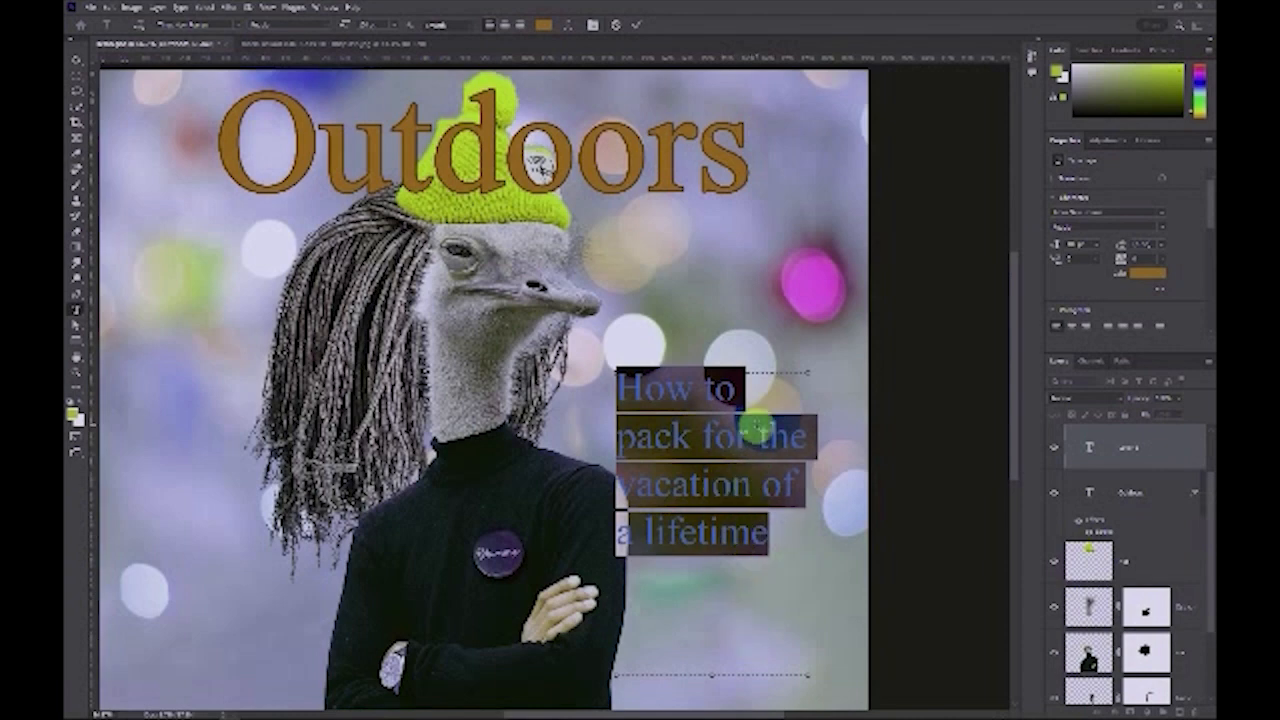
Move the tagline to the image's lower-left area beside the ostrich and change its text colour to near-black
drag(737, 323, 234, 460)
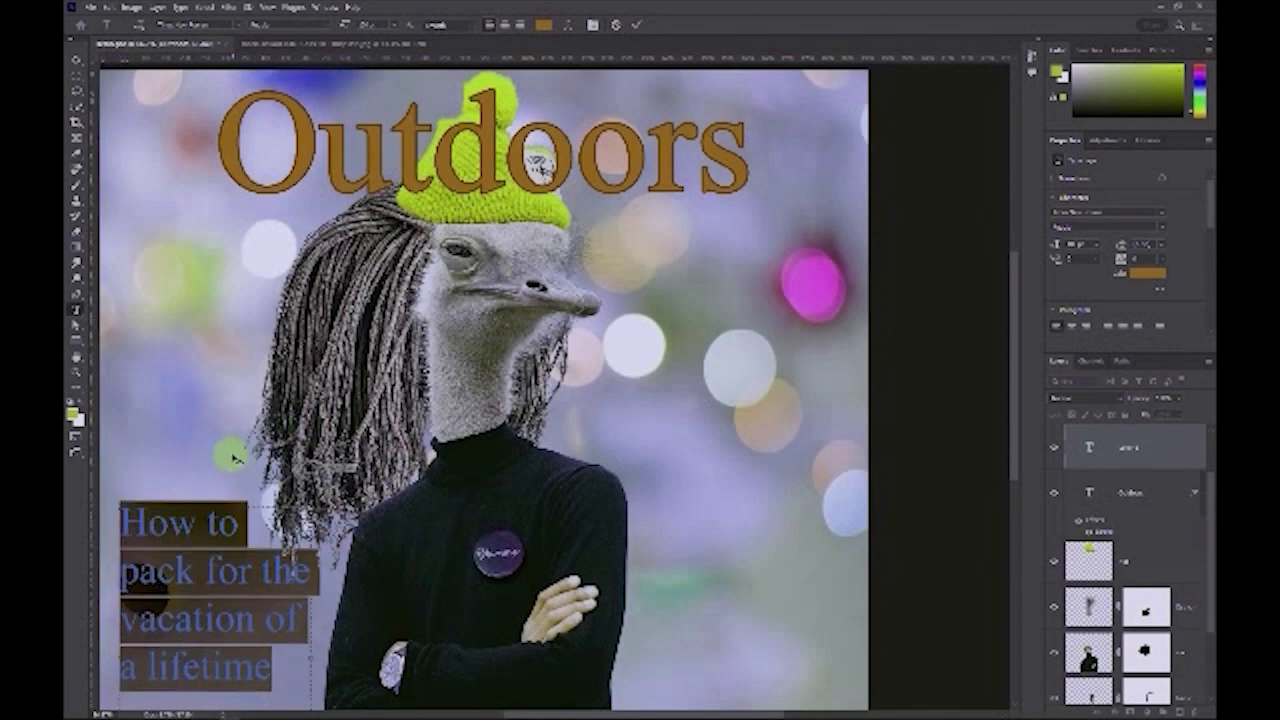
click(1150, 279)
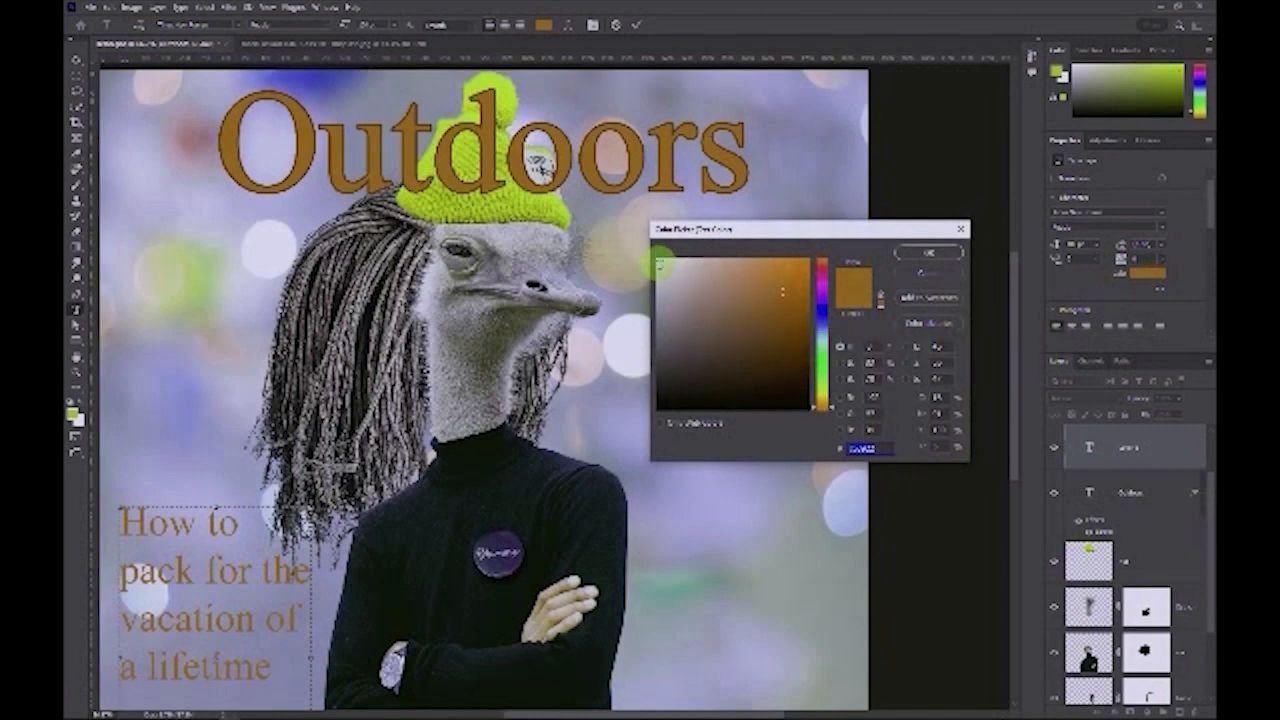
click(659, 262)
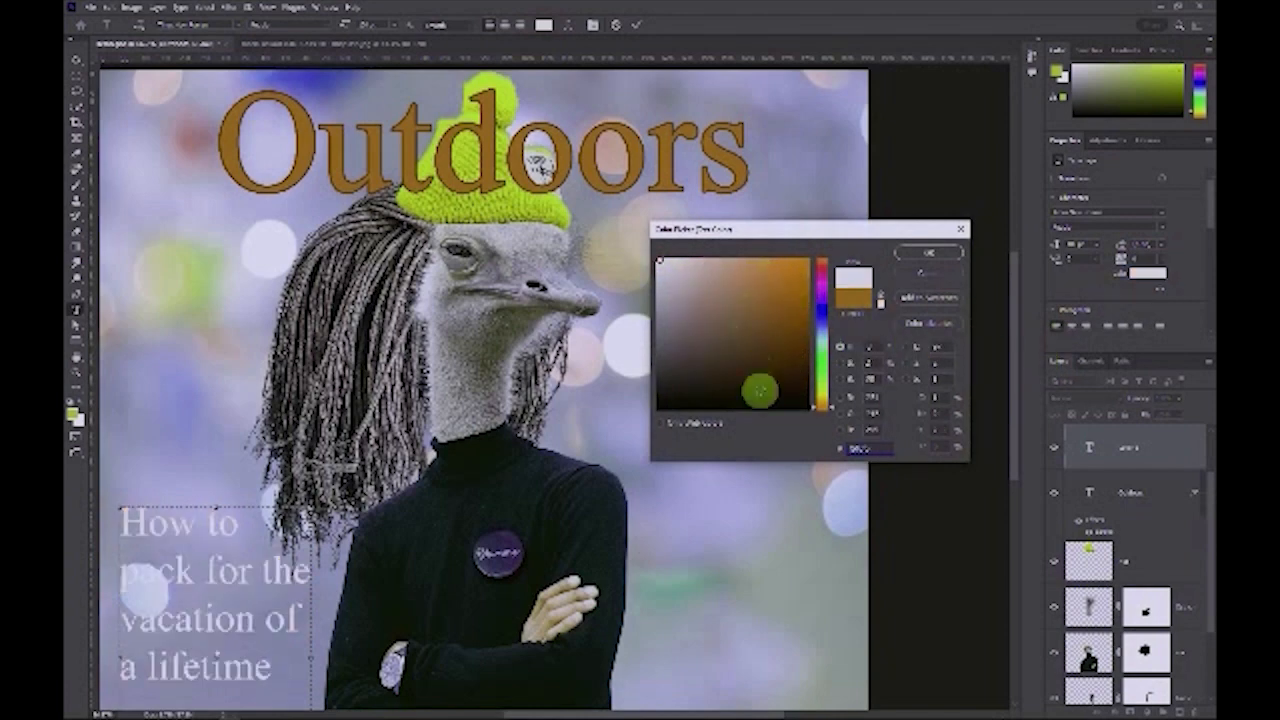
click(678, 398)
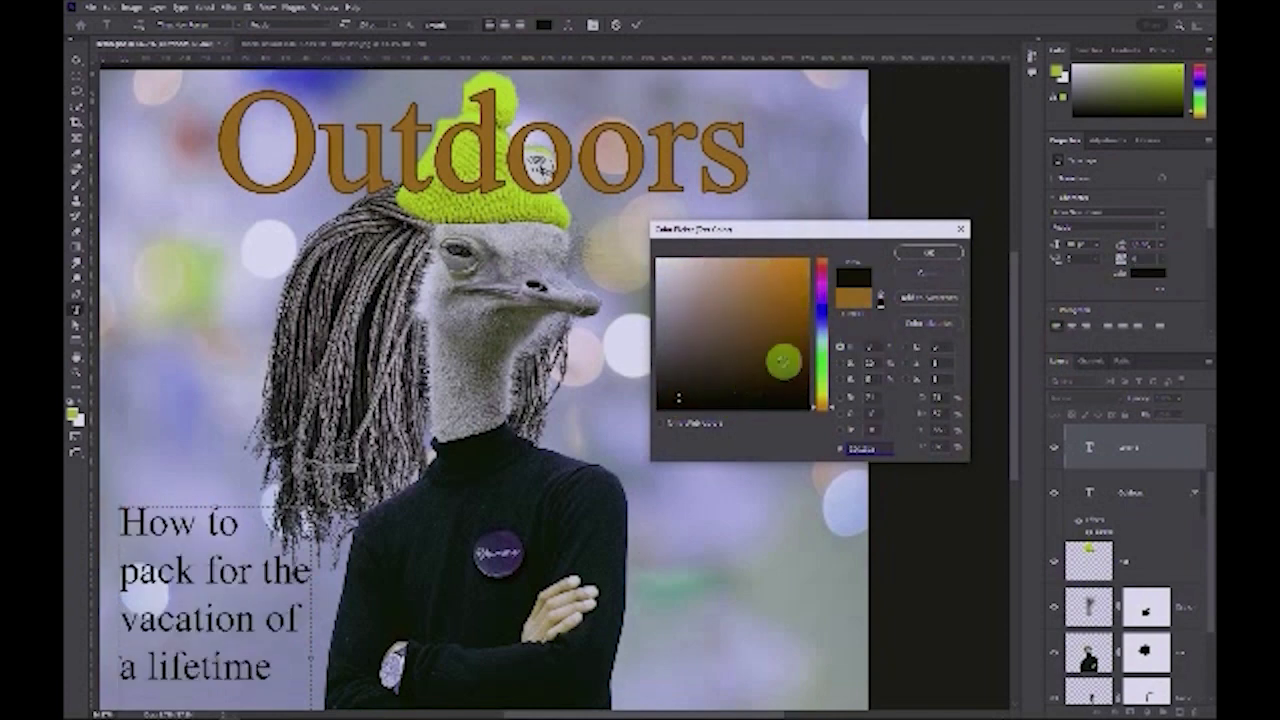
click(928, 252)
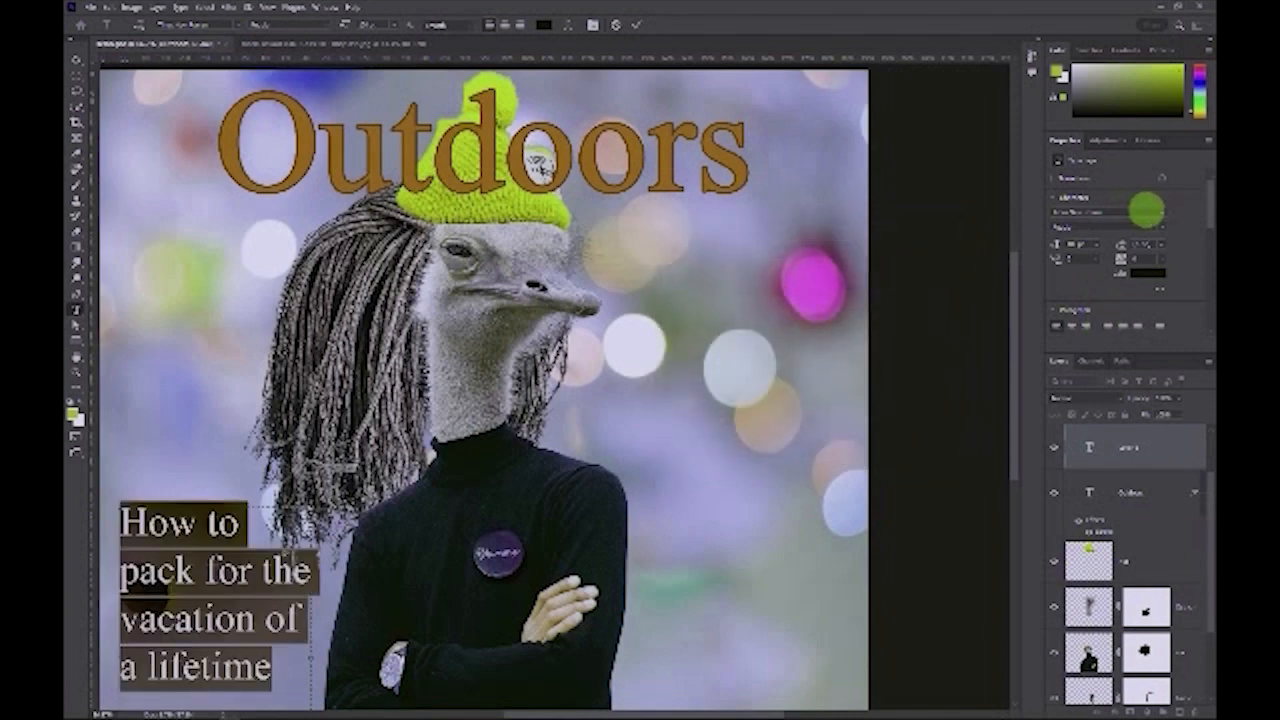
Change the tagline's font to Century Gothic and move the text block up to fit inside the image
click(1160, 214)
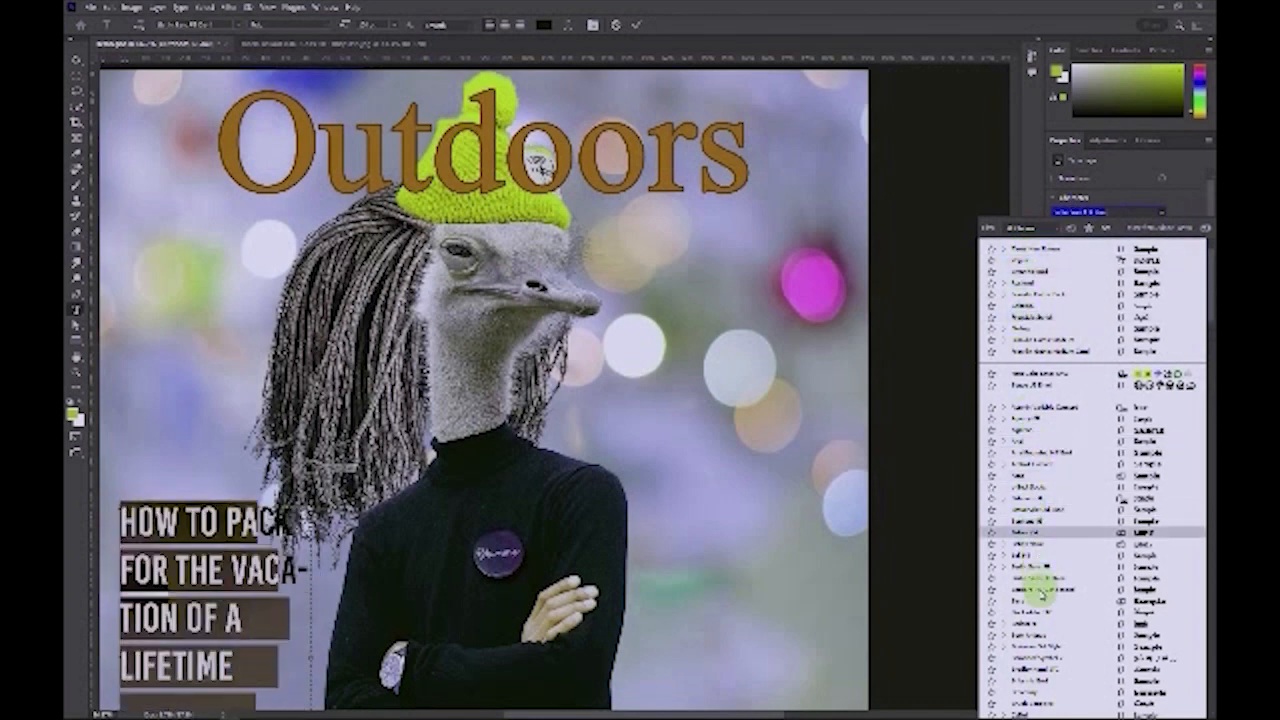
scroll(1045, 615, down, 3)
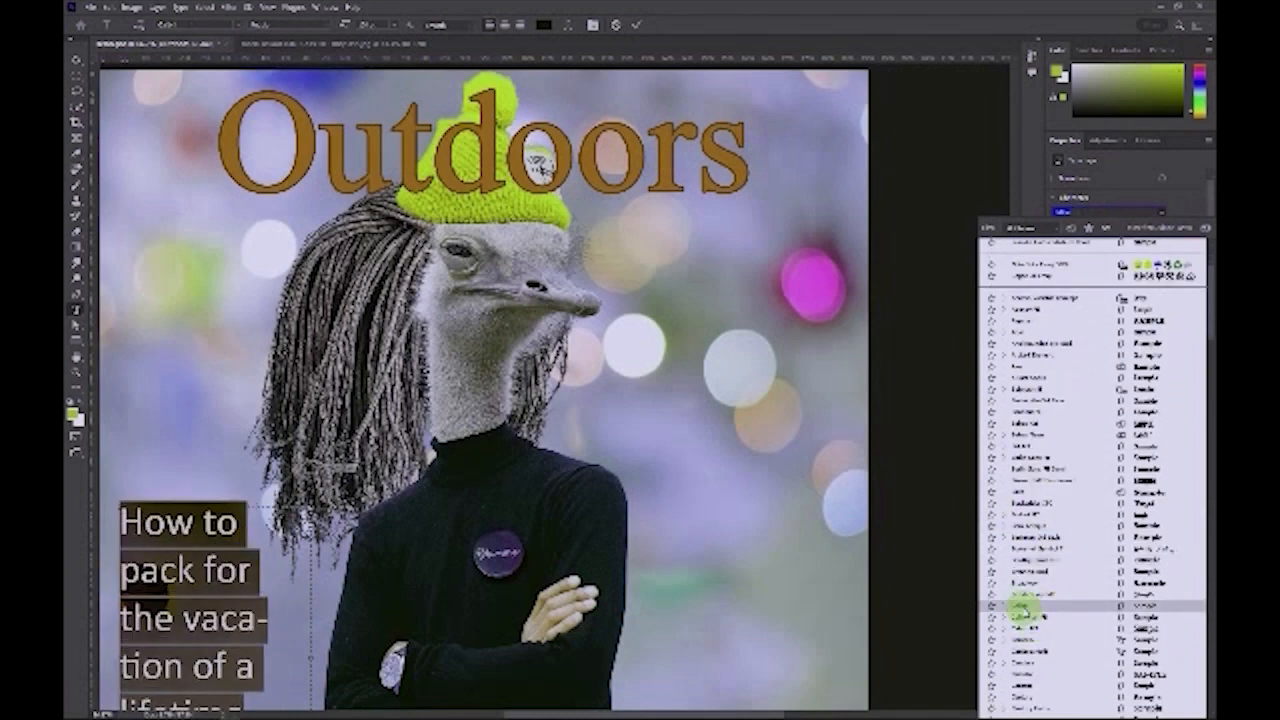
scroll(1030, 625, down, 3)
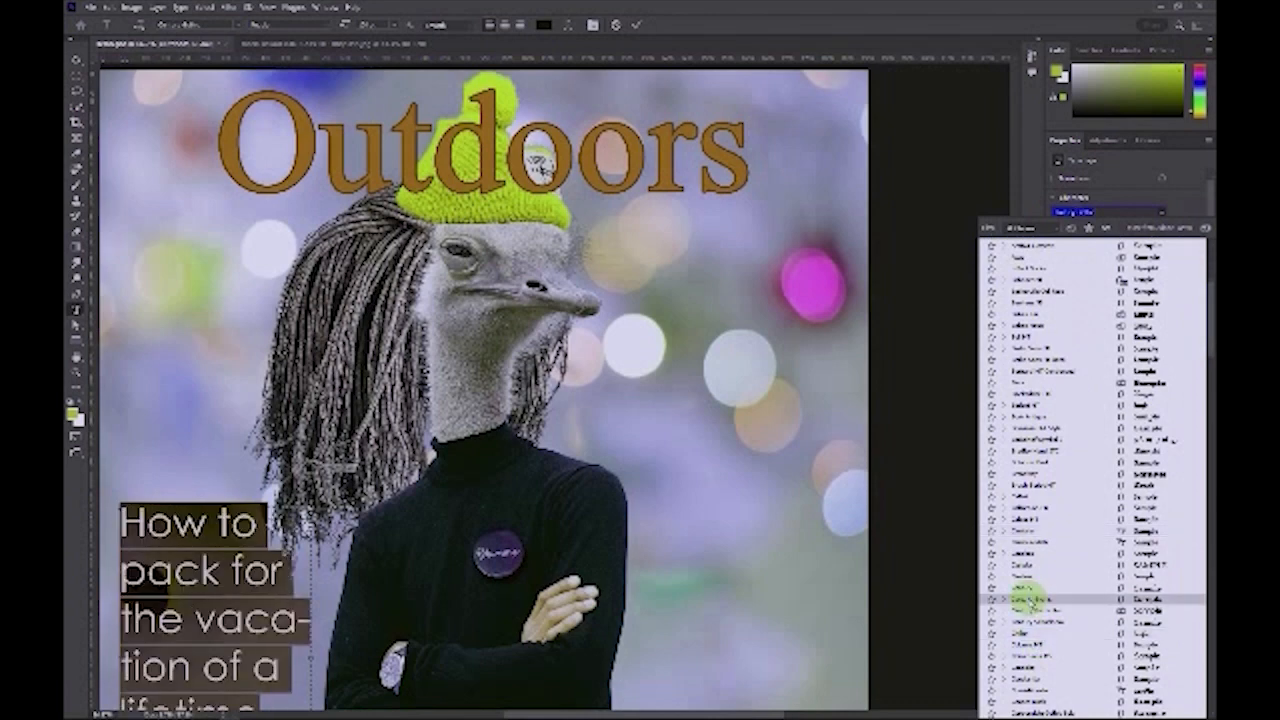
click(1030, 598)
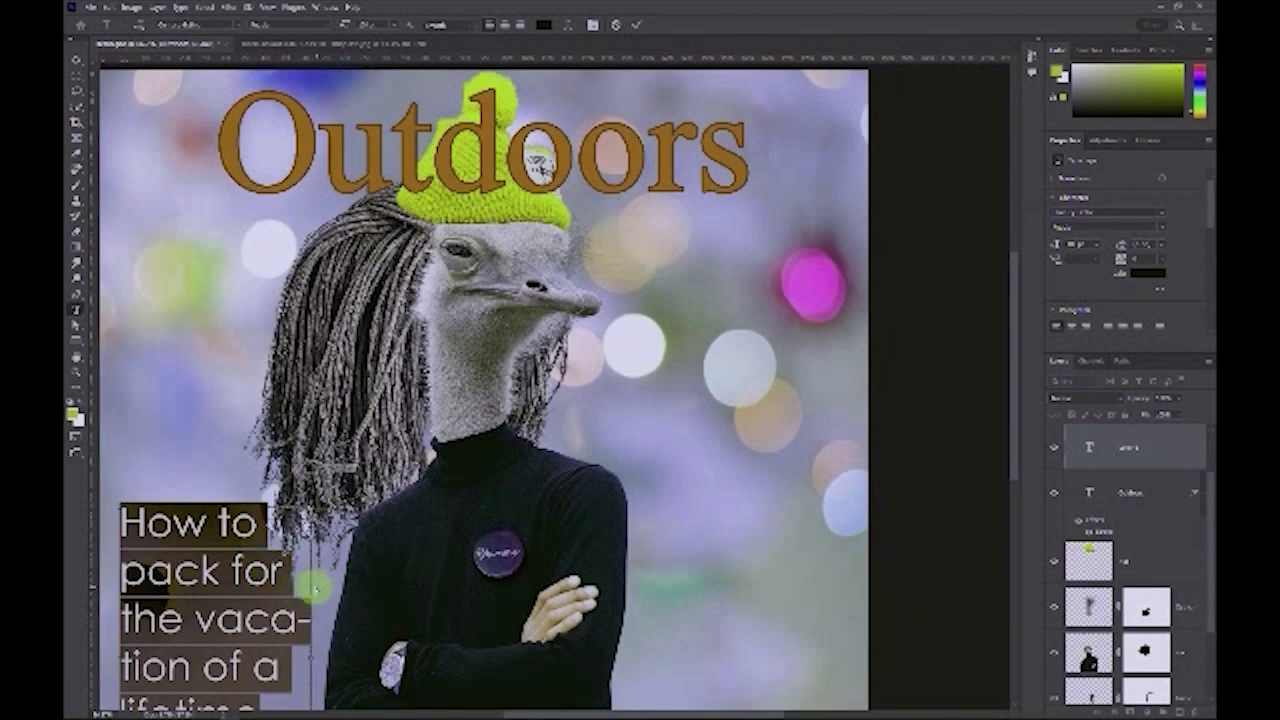
drag(190, 468, 196, 424)
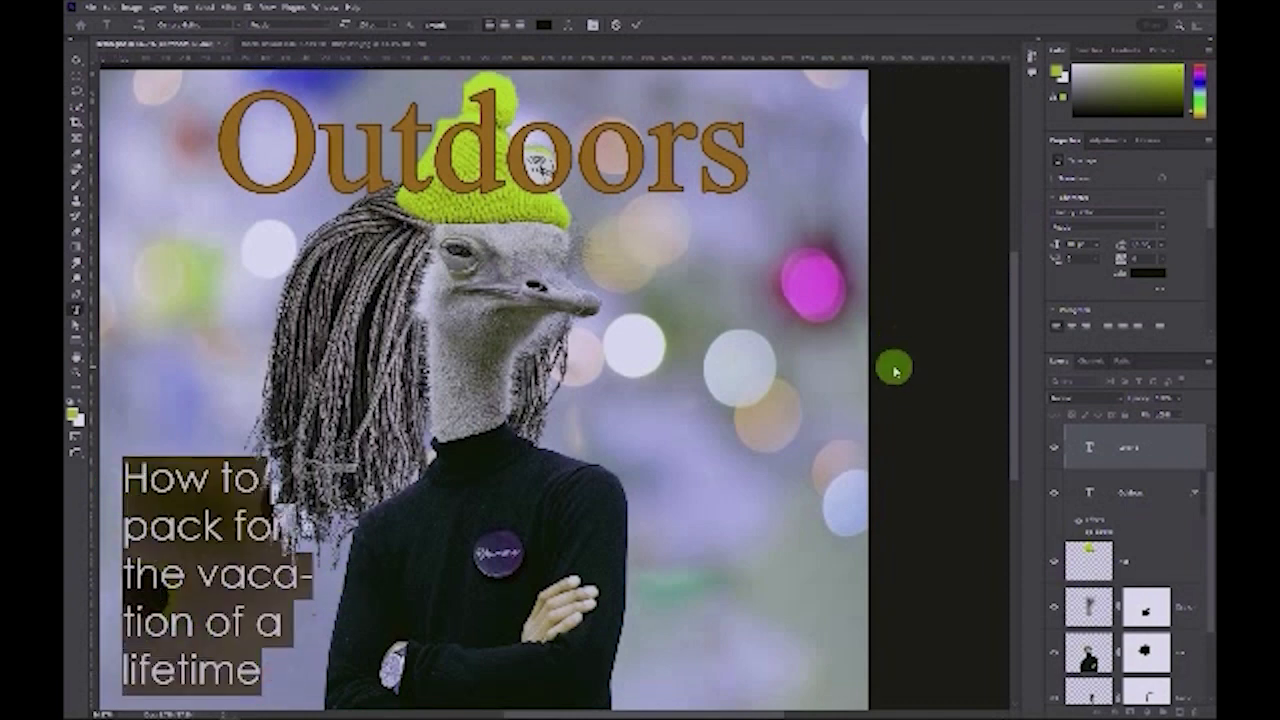
Set the tagline's font size to 72 pt and fit its widened, three-line text box into the image's lower-left corner
click(1097, 244)
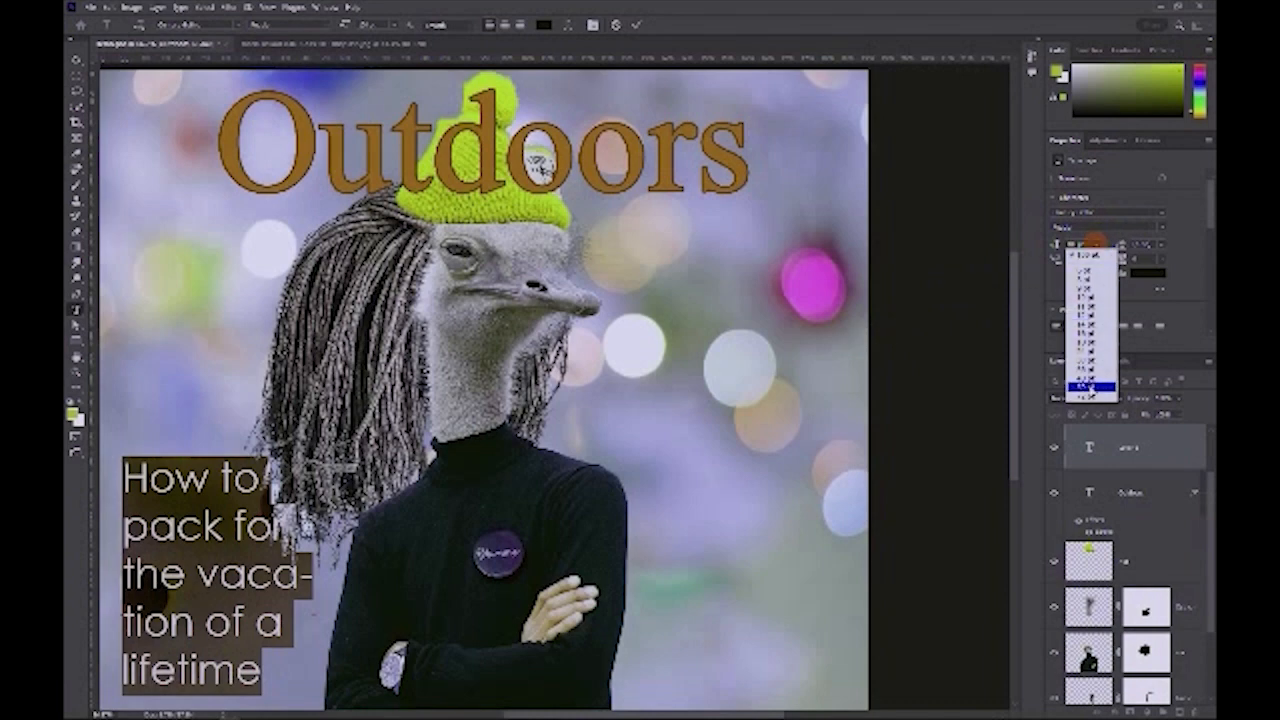
click(1090, 400)
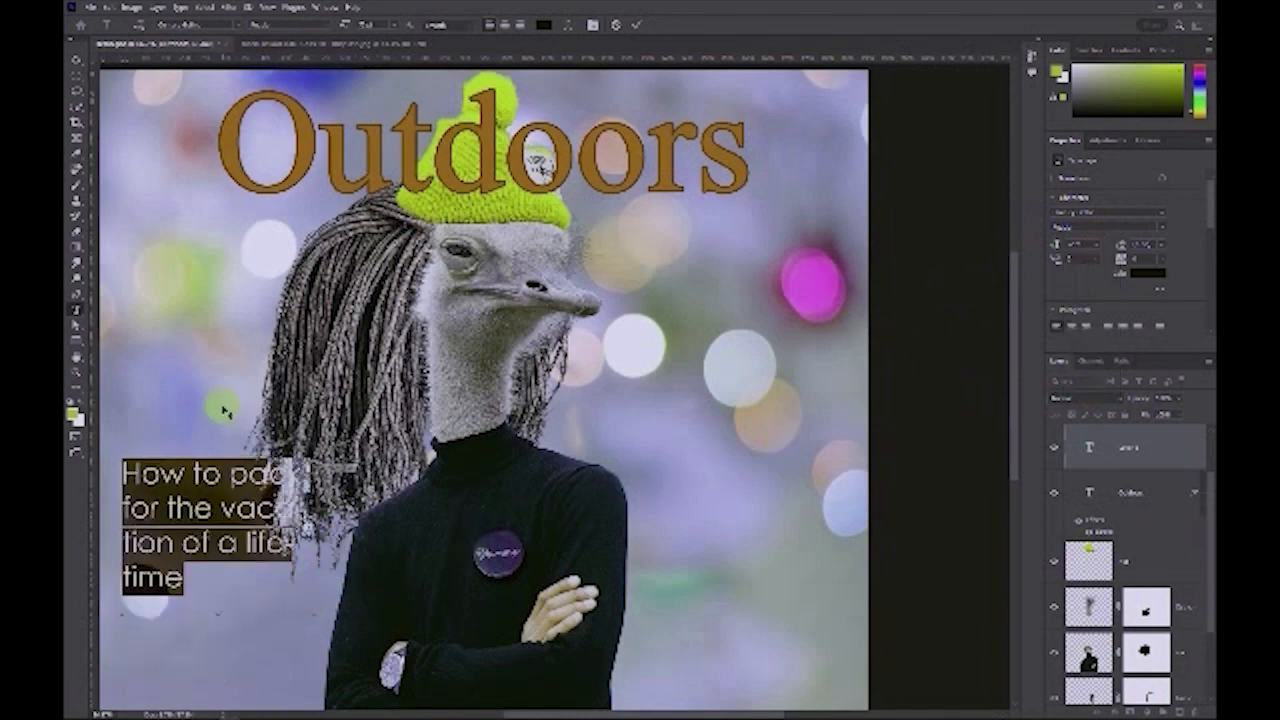
drag(223, 406, 218, 505)
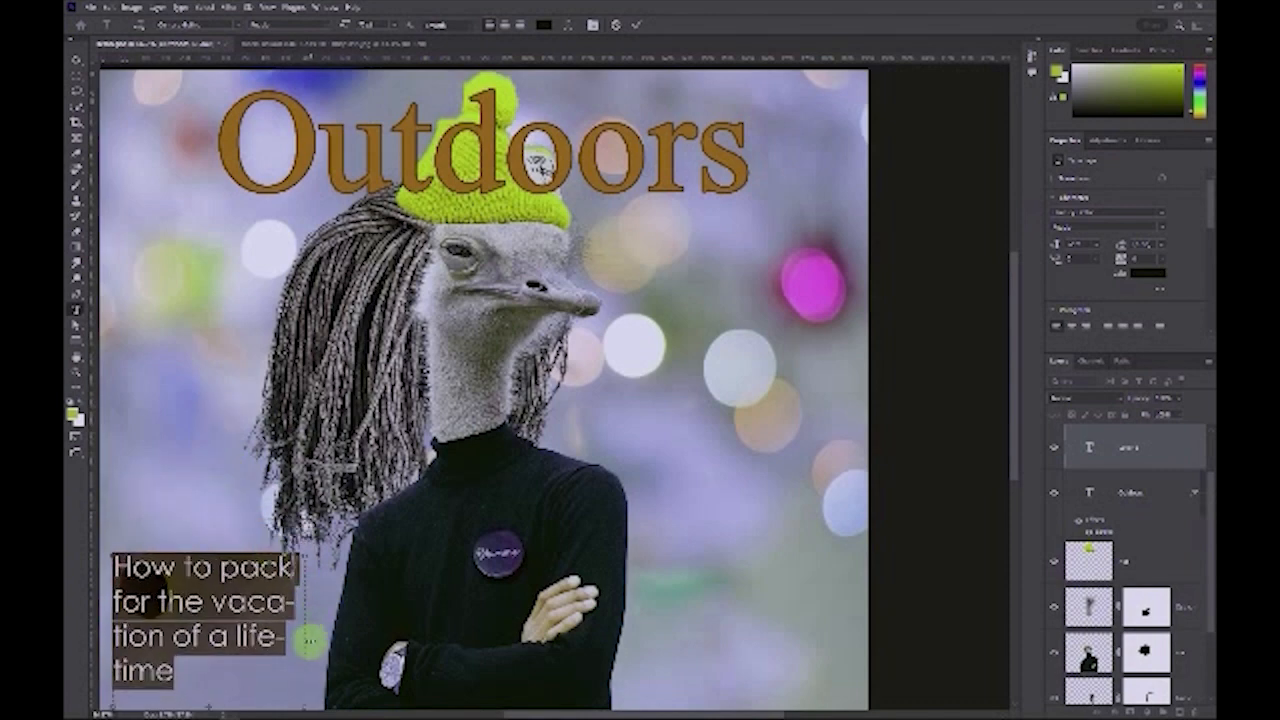
drag(343, 656, 343, 656)
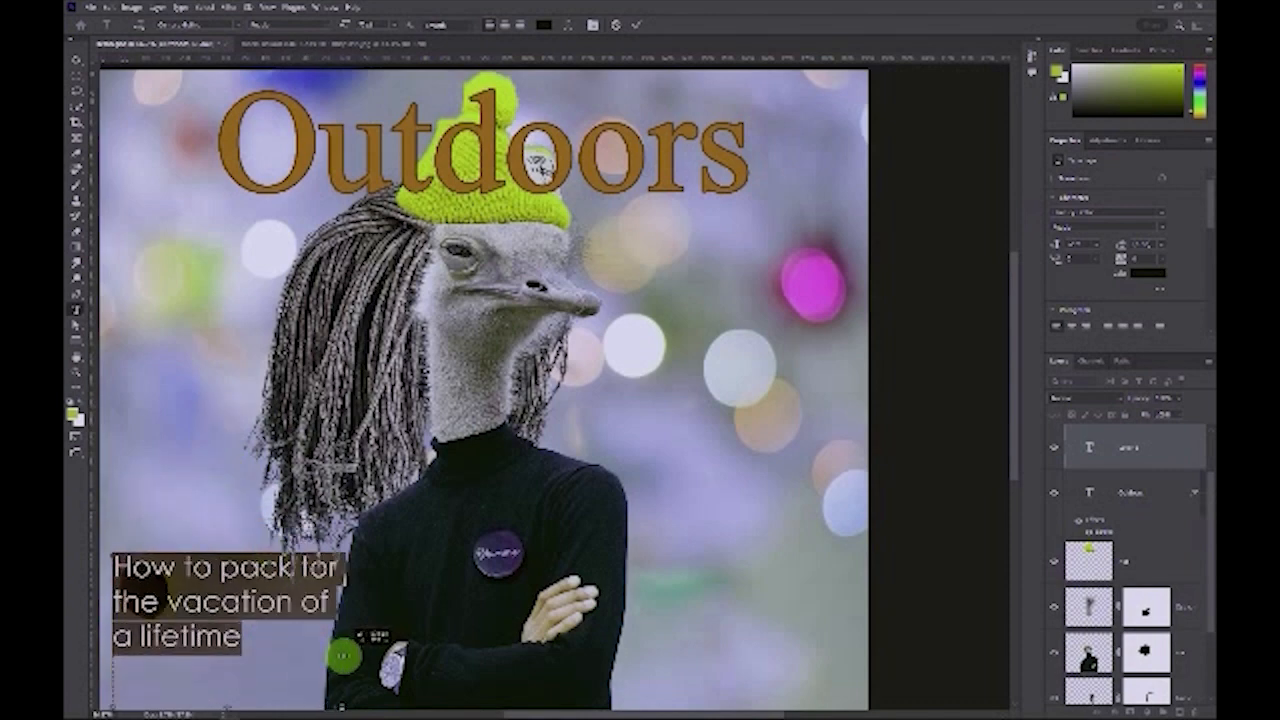
drag(224, 531, 222, 563)
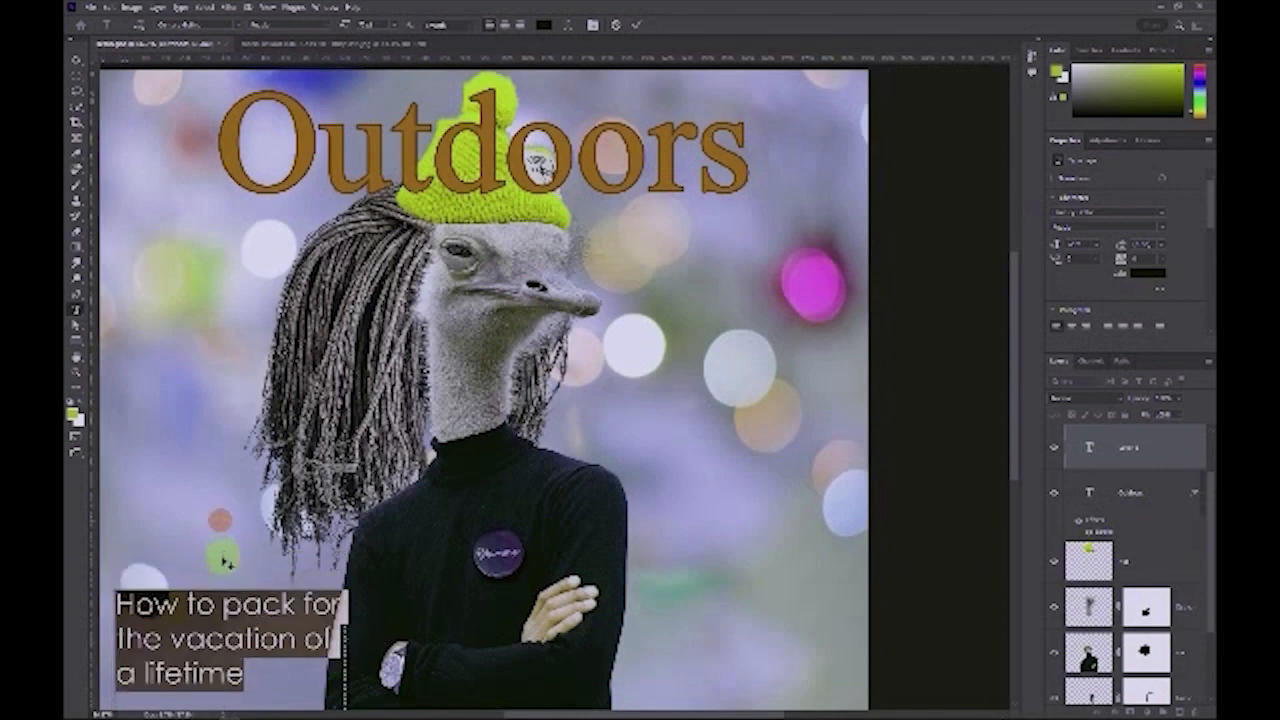
Move the tagline to the open background right of the ostrich's neck and narrow its text box slightly
drag(558, 558, 724, 569)
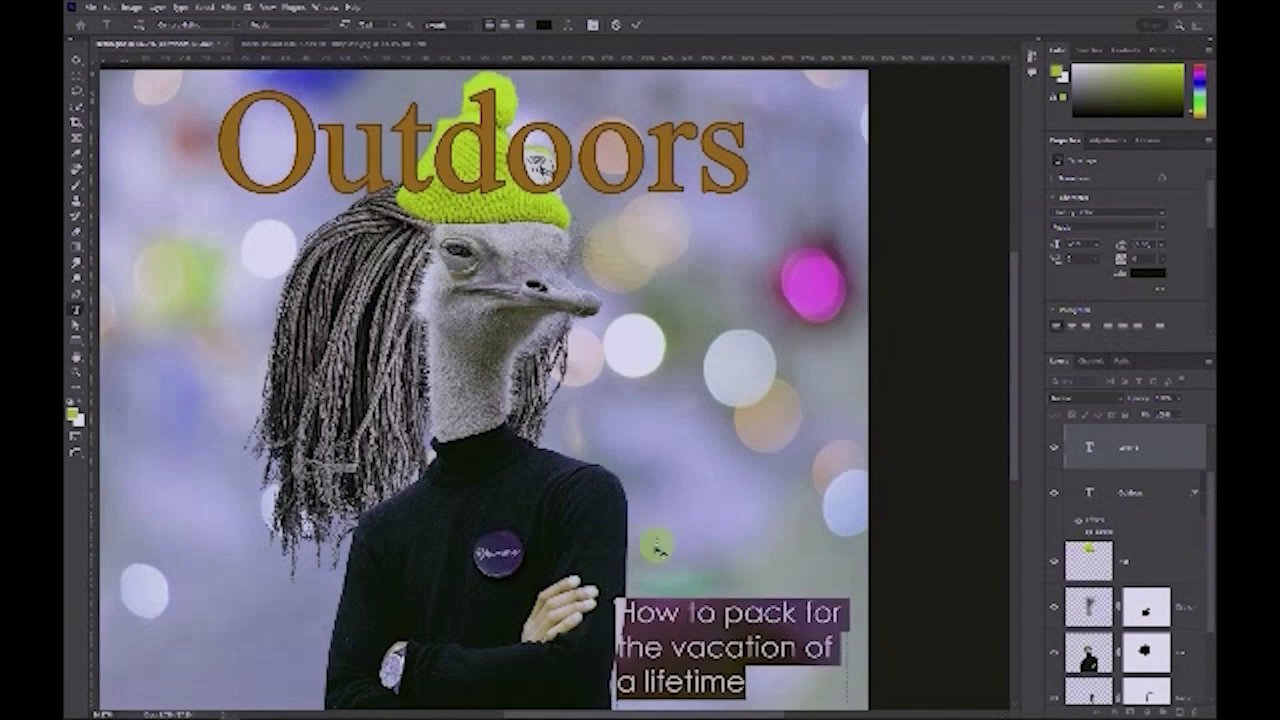
drag(727, 577, 710, 327)
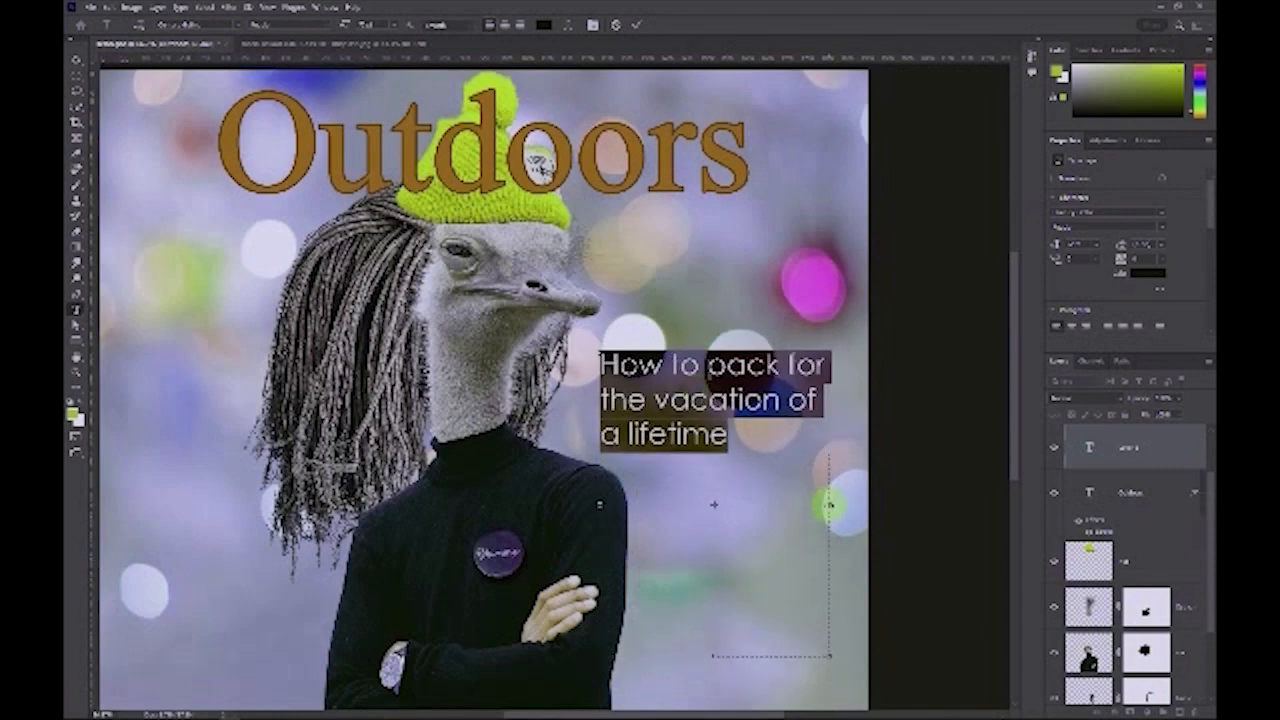
mouse_move(829, 505)
mouse_down()
mouse_move(806, 507)
mouse_move(825, 506)
mouse_up()
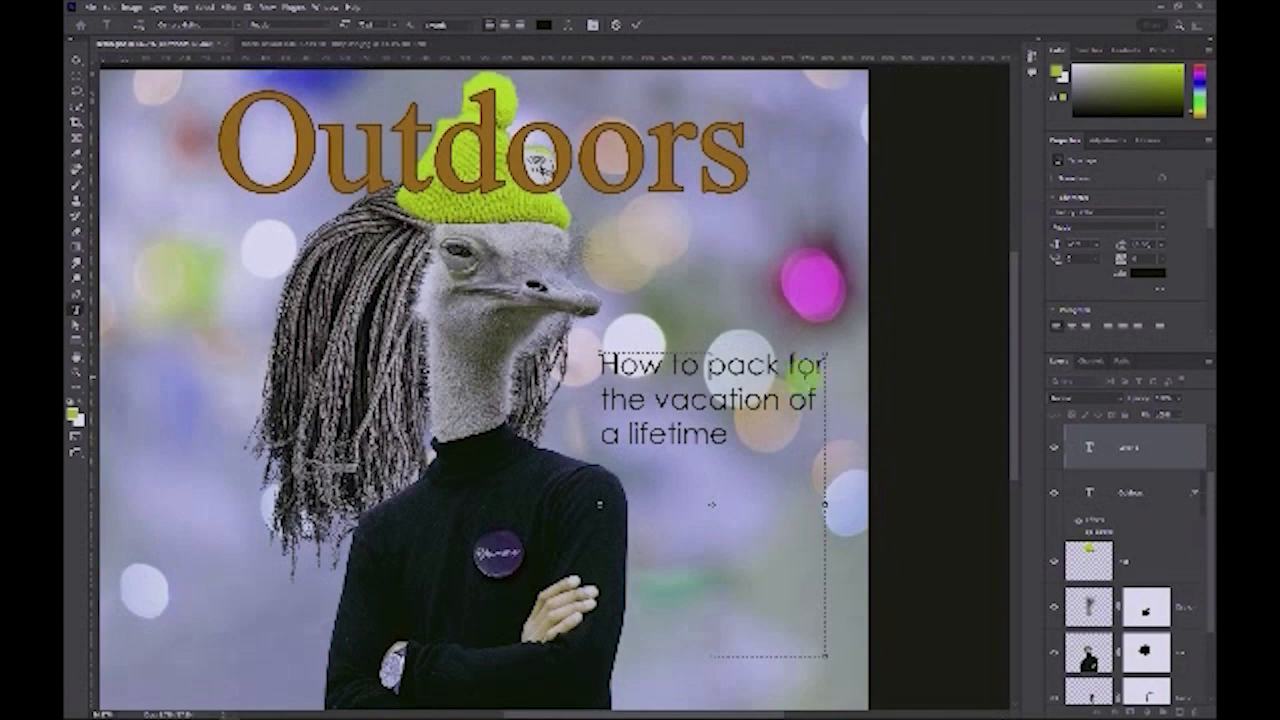
Break the tagline after "pack" so "for" starts the second line, and shorten the text box to fit three lines
click(788, 364)
key(Return)
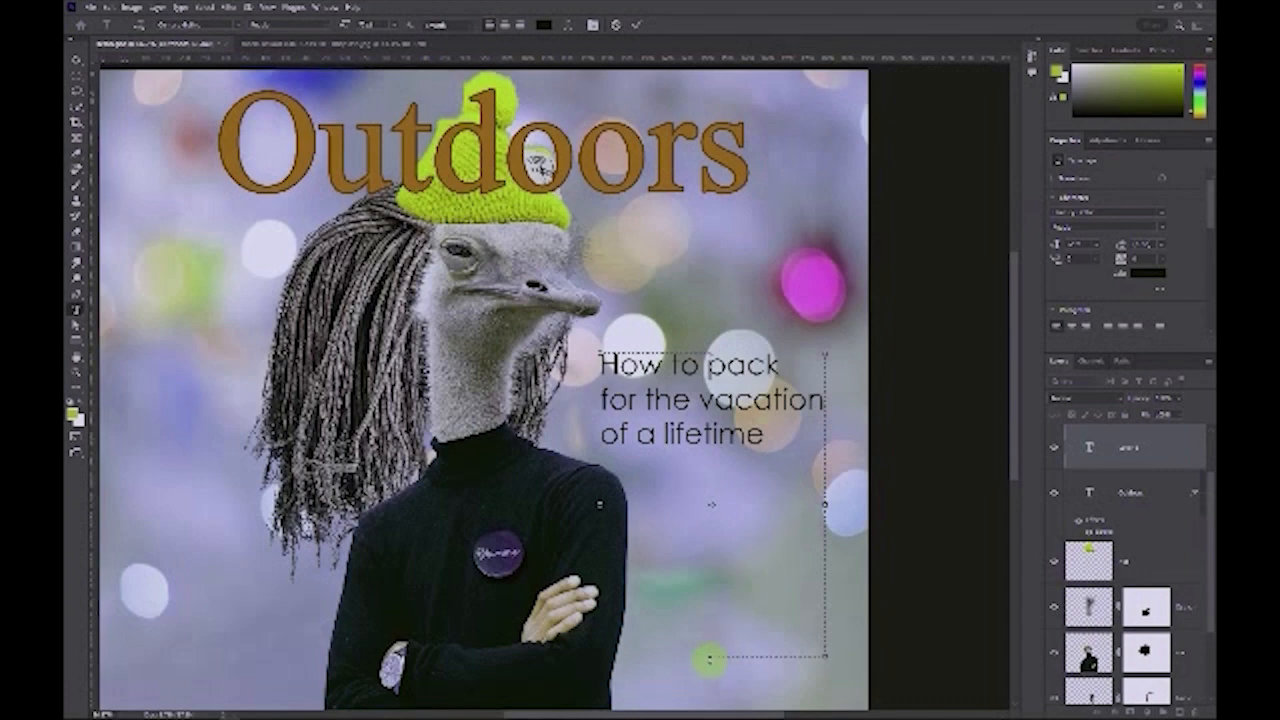
drag(709, 658, 710, 462)
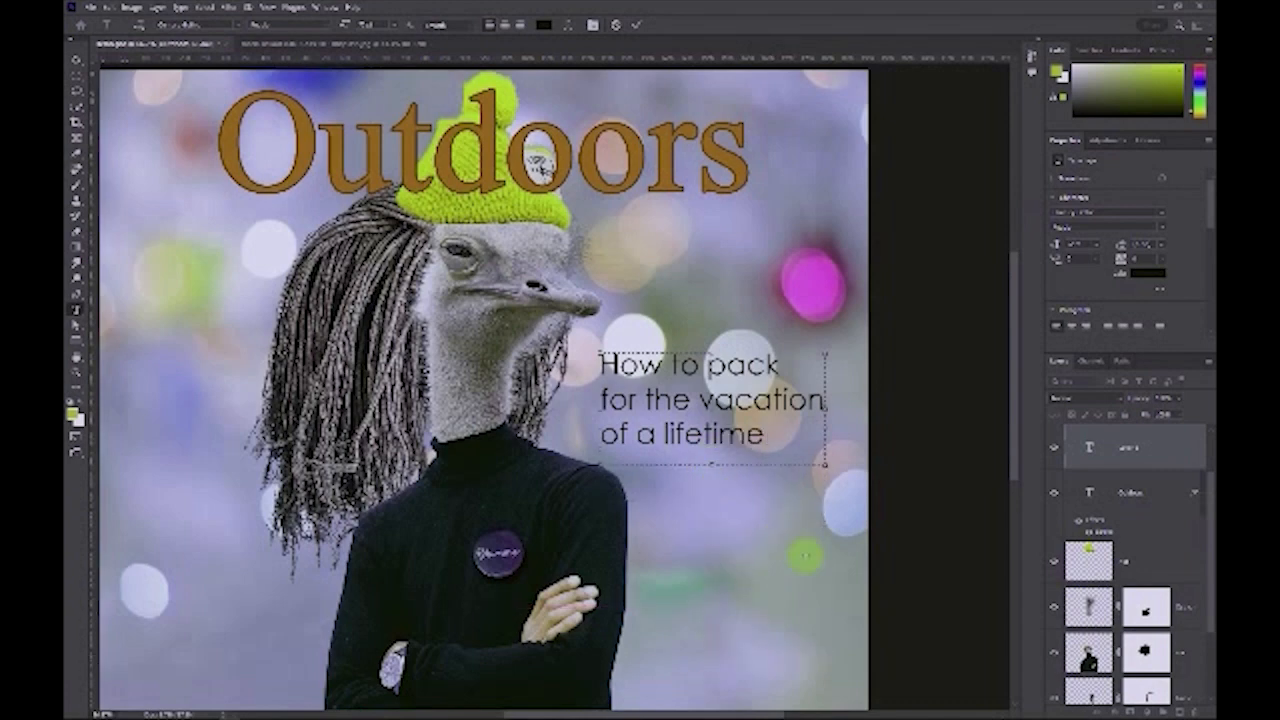
Move the tagline into the image's lower-right corner, tighten its second line to -25 tracking and commit the text
drag(754, 514, 786, 689)
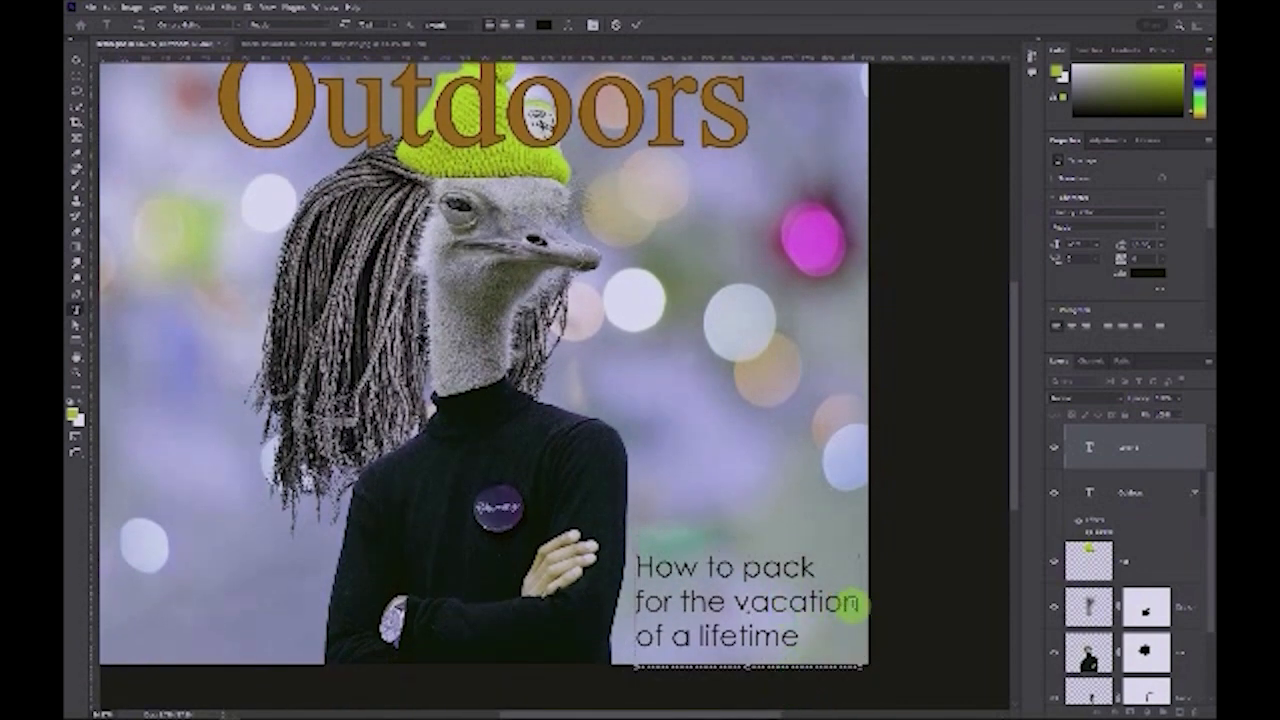
drag(852, 603, 630, 603)
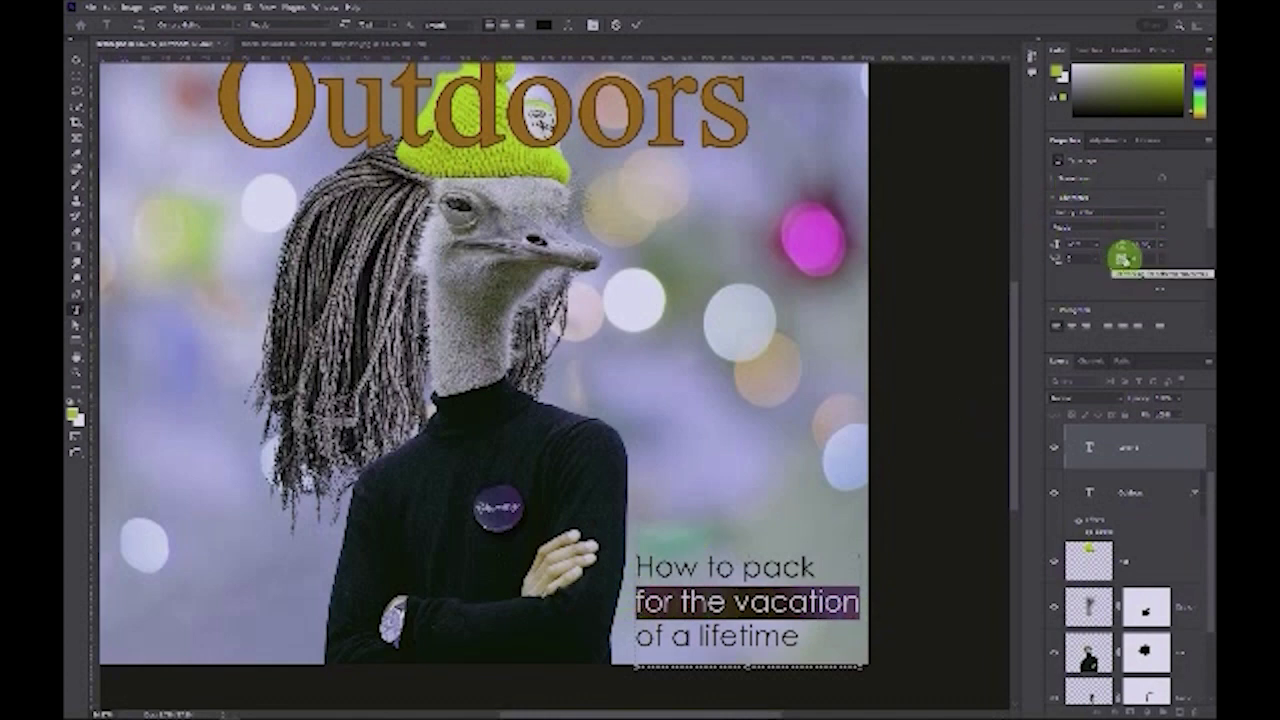
click(1156, 250)
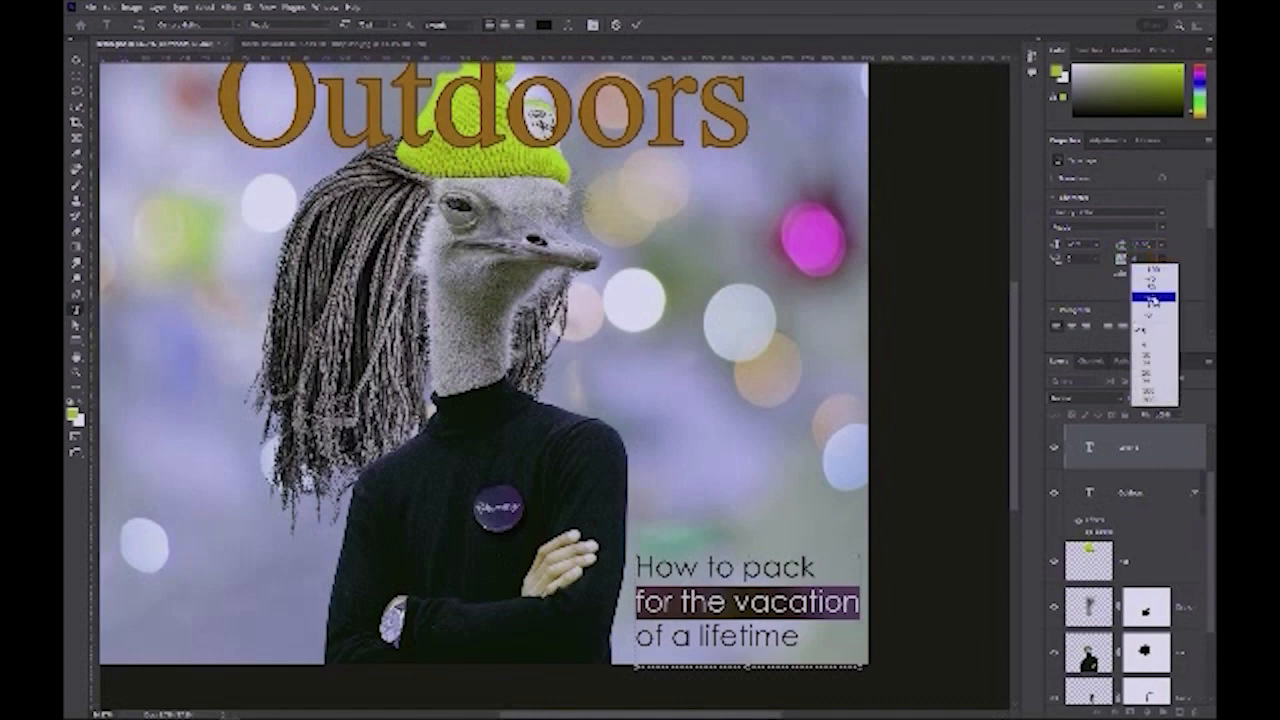
click(1151, 298)
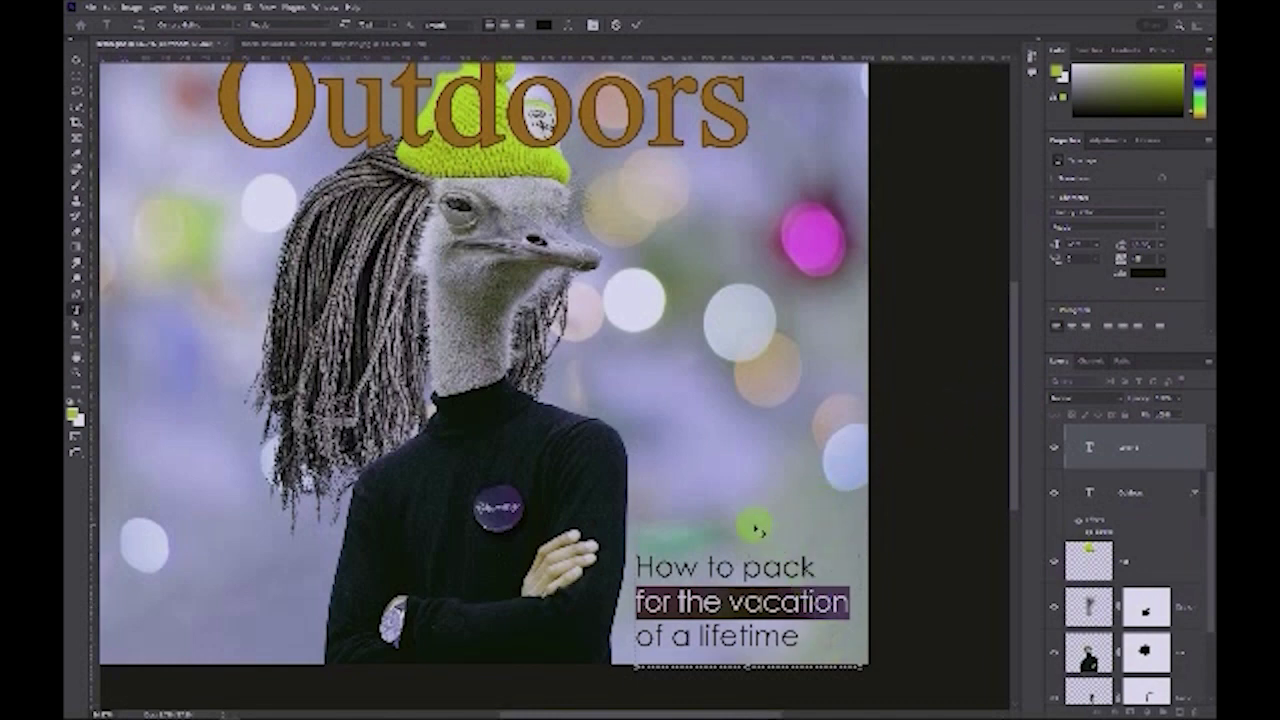
click(1157, 566)
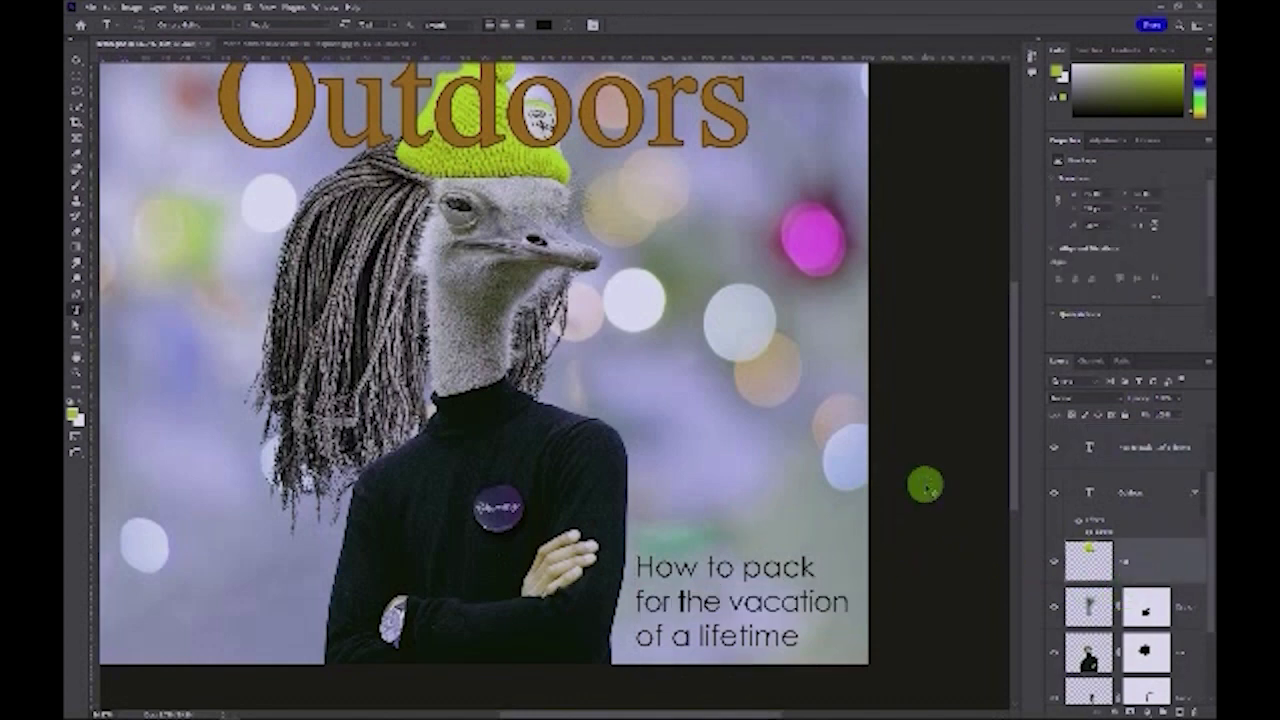
Save the composite as a Photoshop file under a new name in the PS Compositing Assets folder
key(ctrl+minus)
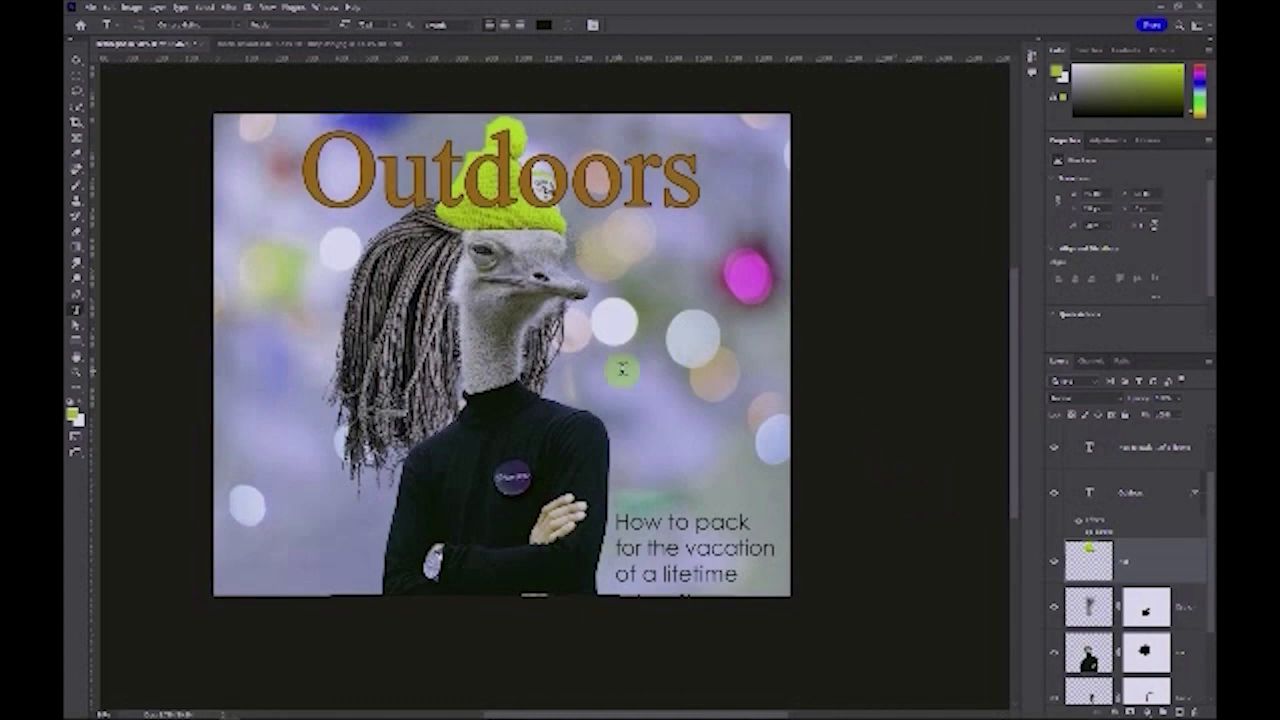
click(89, 14)
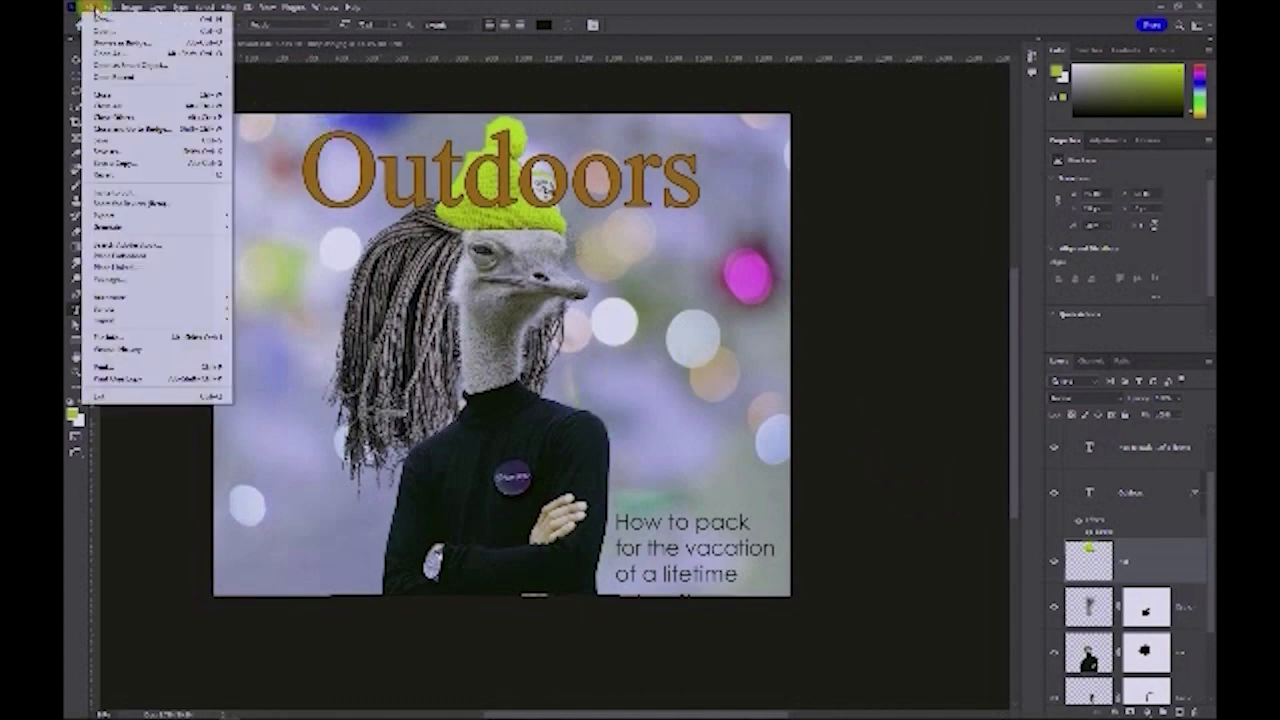
click(112, 152)
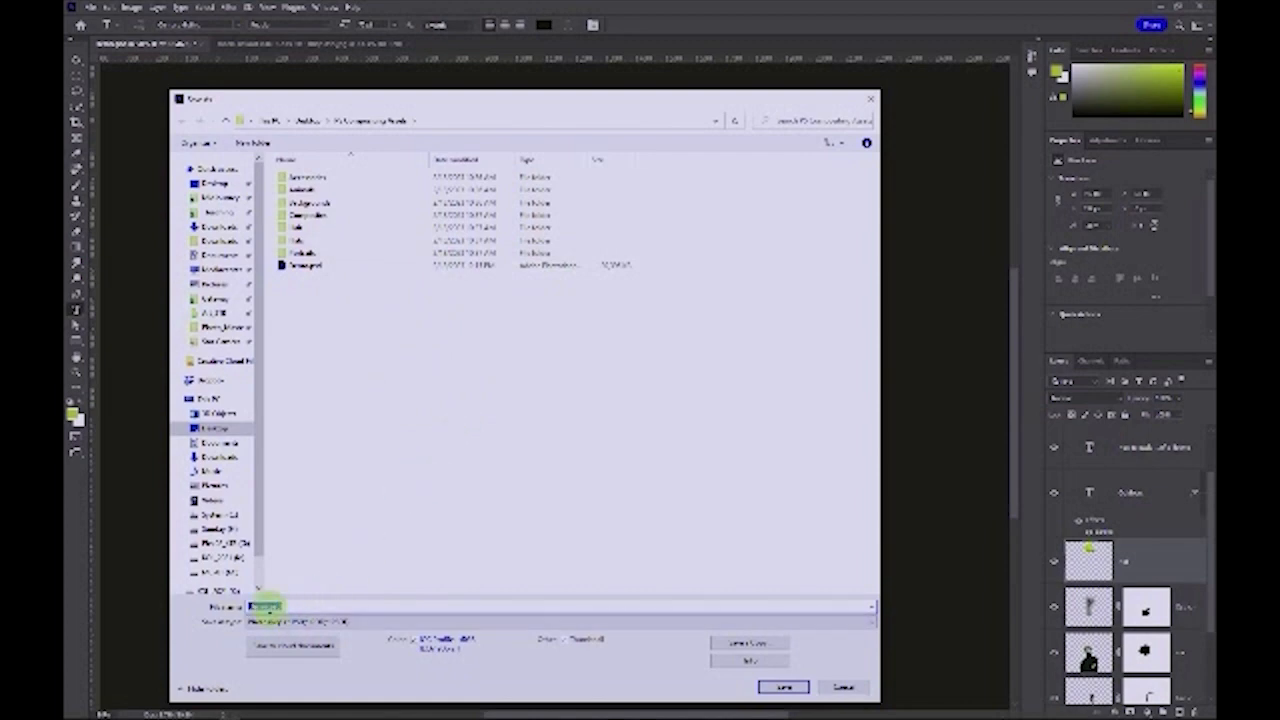
double_click(266, 606)
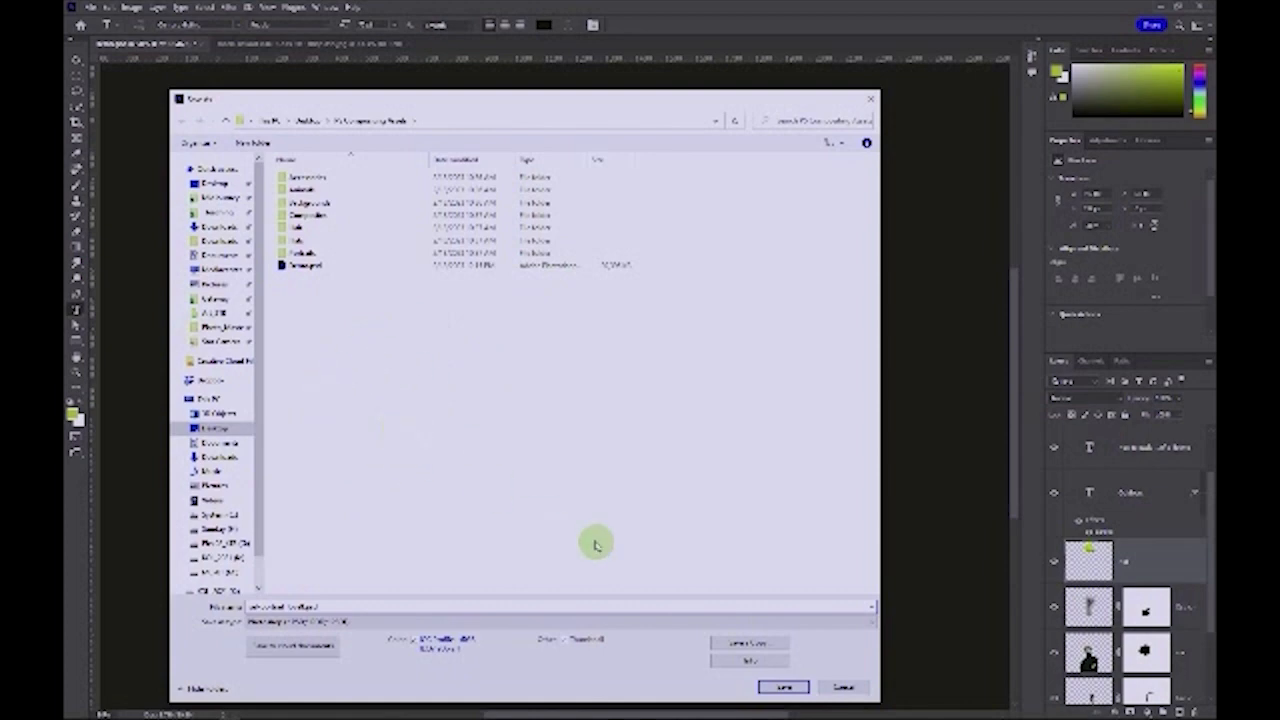
click(785, 688)
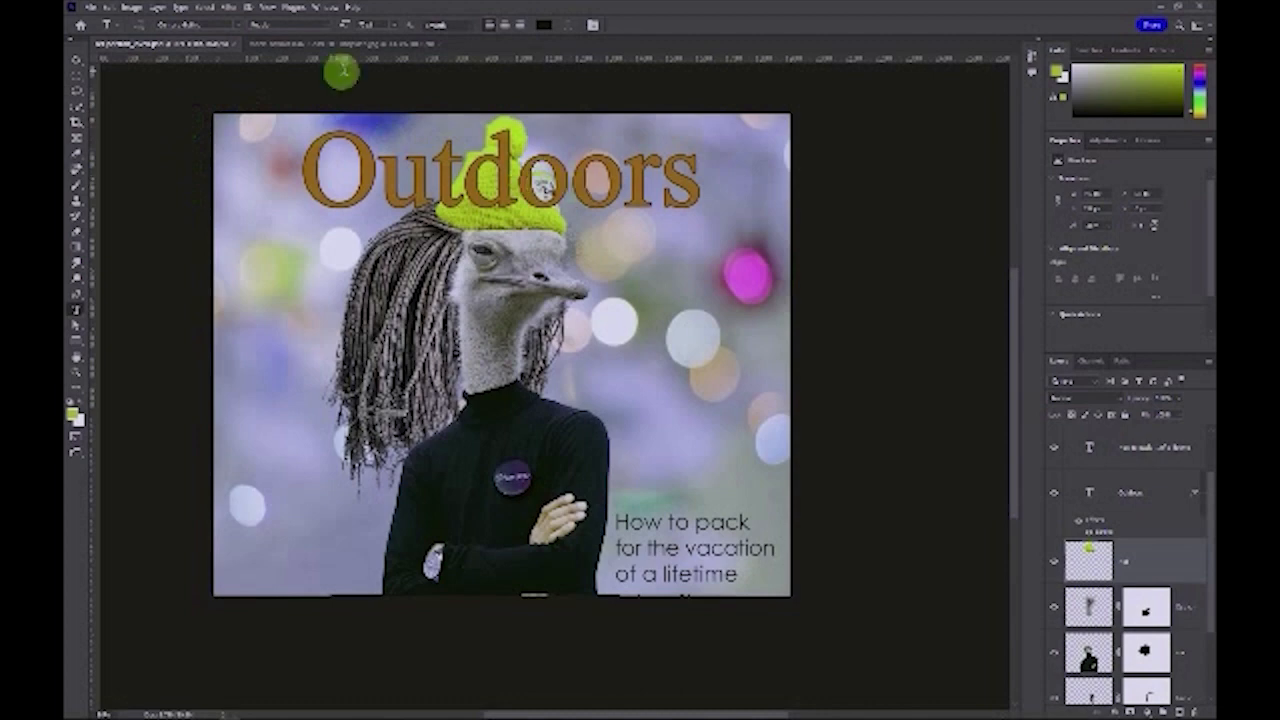
Start a Save for Web (Legacy) export and inspect the preview around the ostrich's head and neck
click(92, 8)
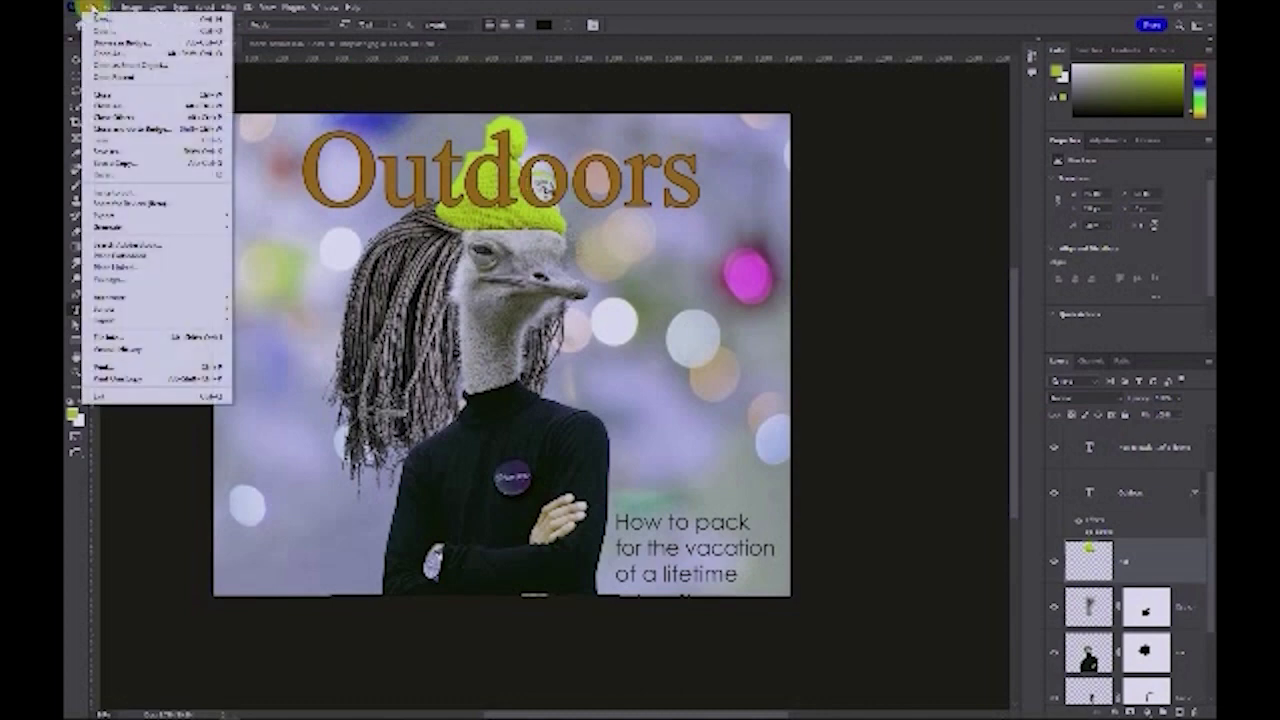
mouse_move(142, 216)
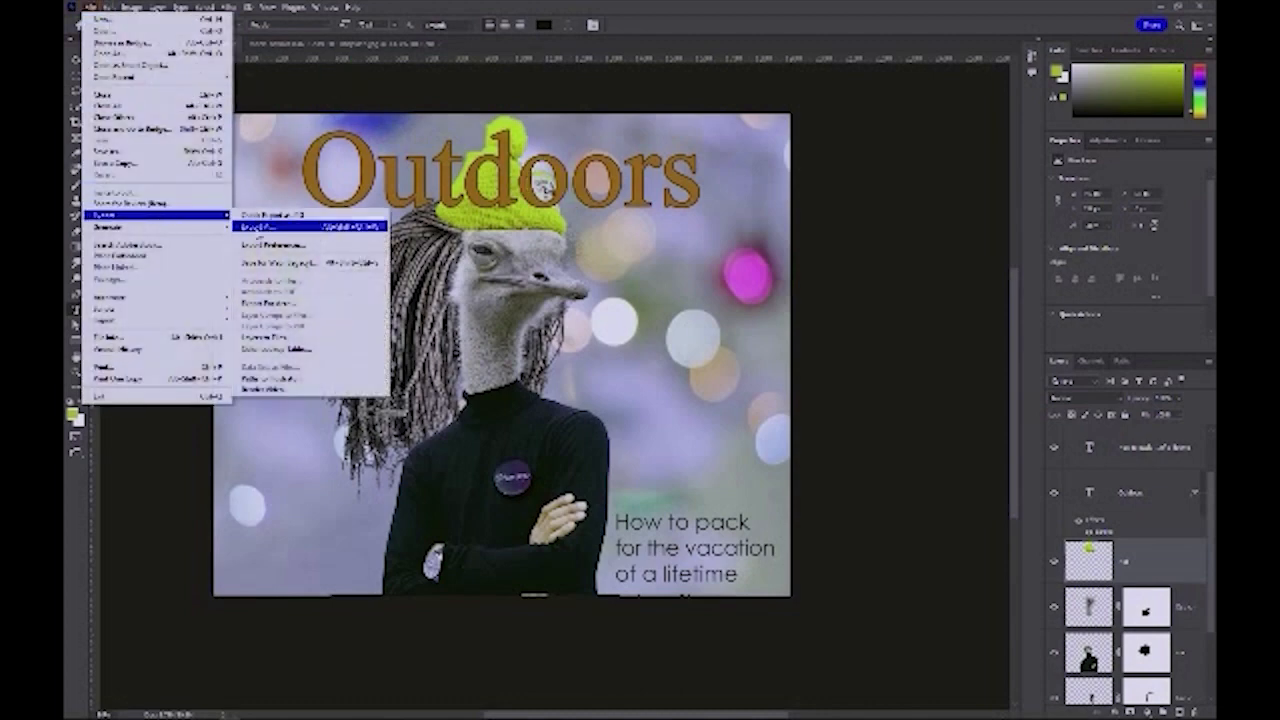
click(306, 264)
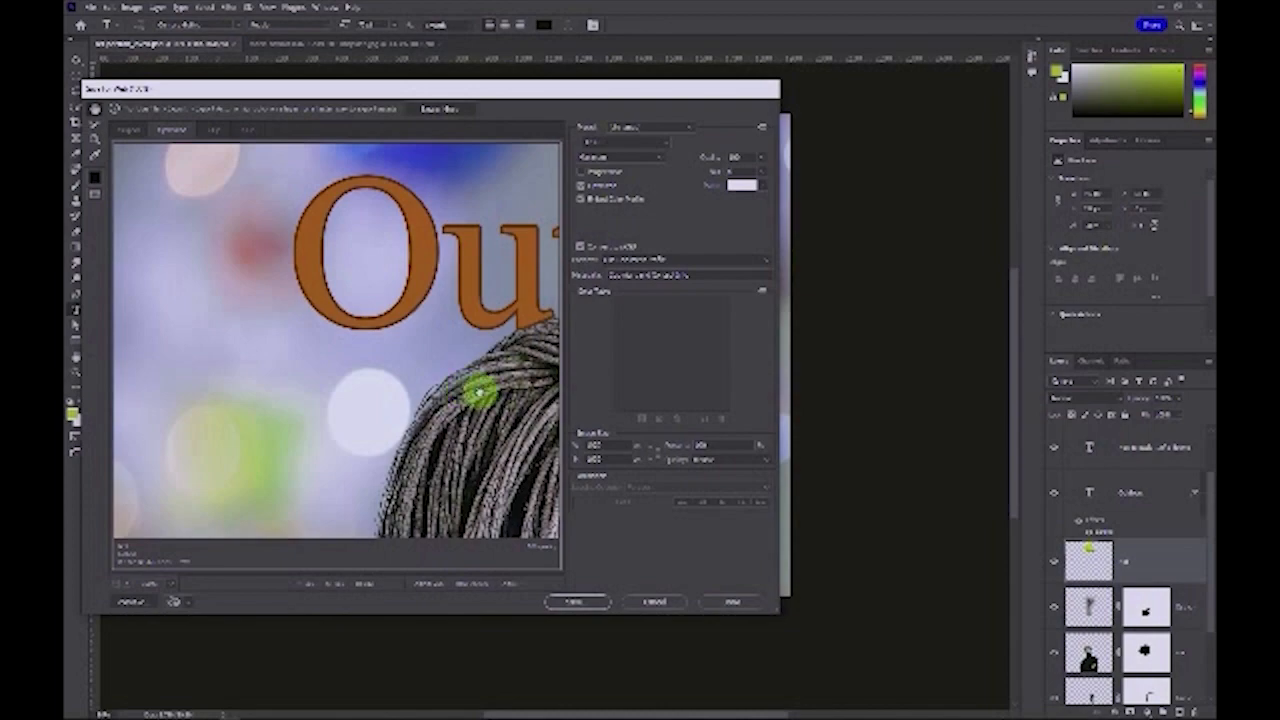
drag(477, 386, 277, 354)
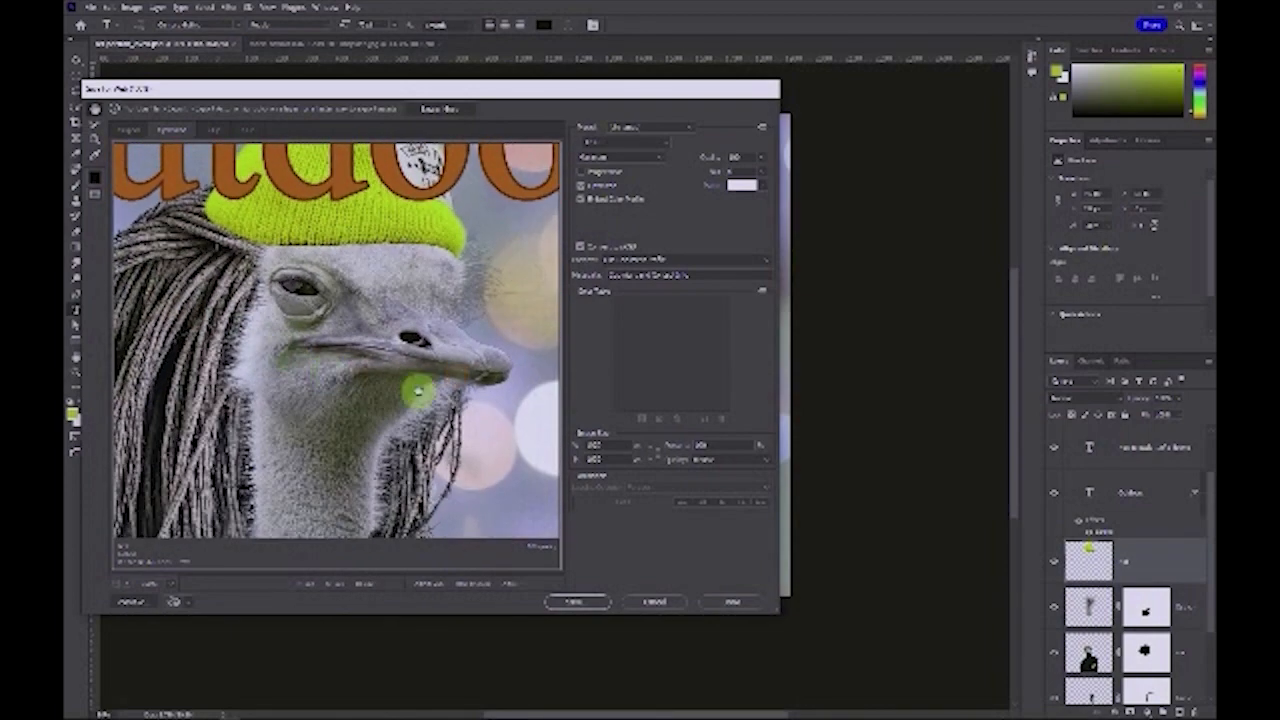
drag(417, 383, 309, 417)
drag(423, 326, 477, 311)
drag(426, 370, 456, 325)
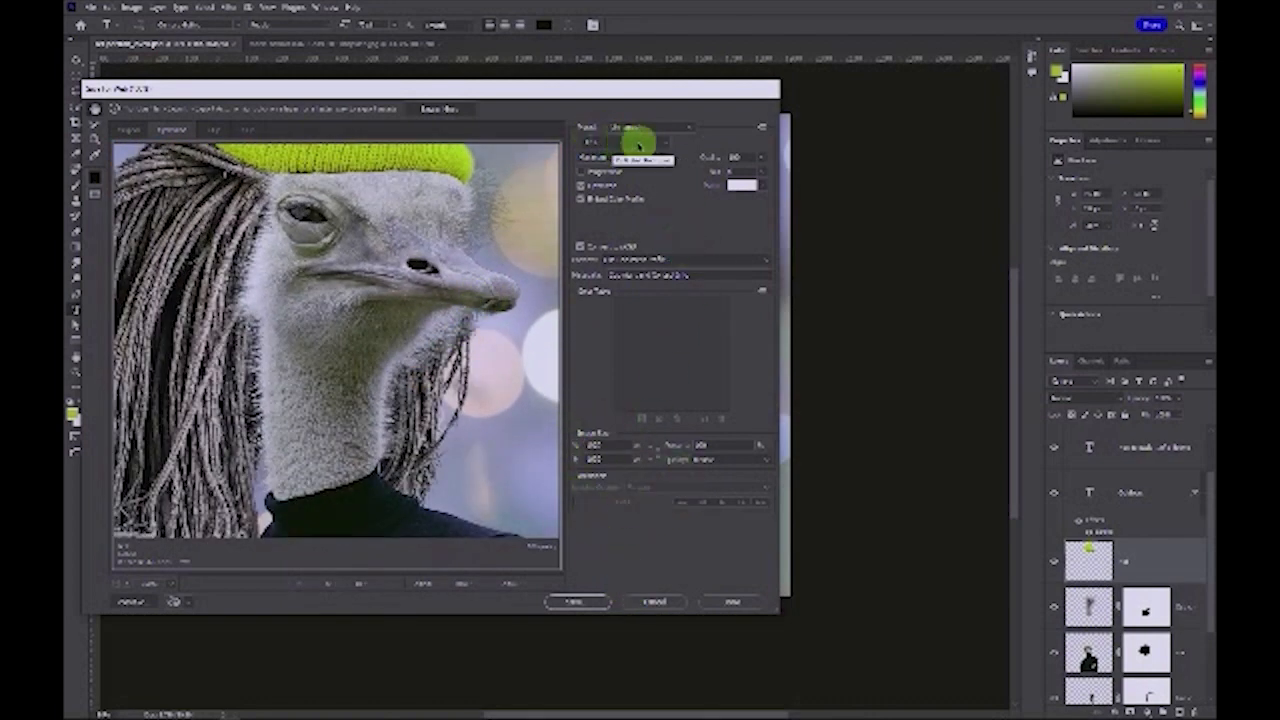
Keep JPEG as the export format and save the optimized image to the desktop
click(640, 142)
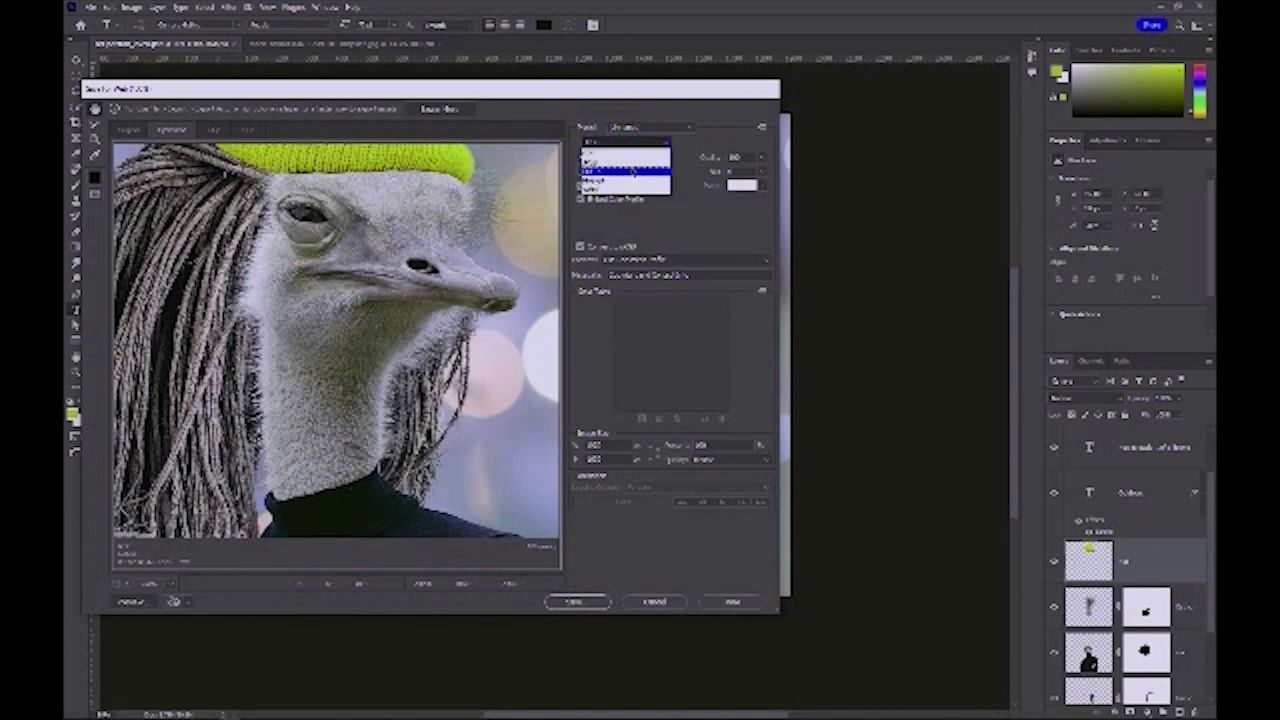
click(730, 107)
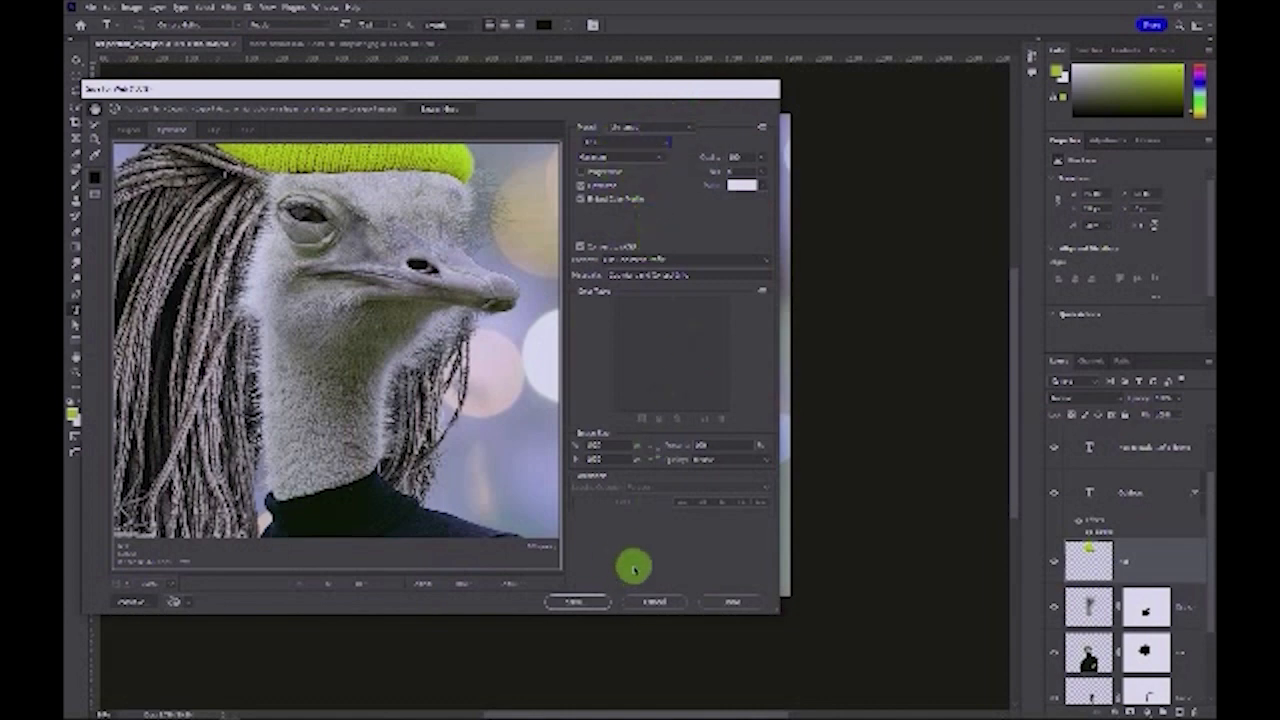
click(578, 602)
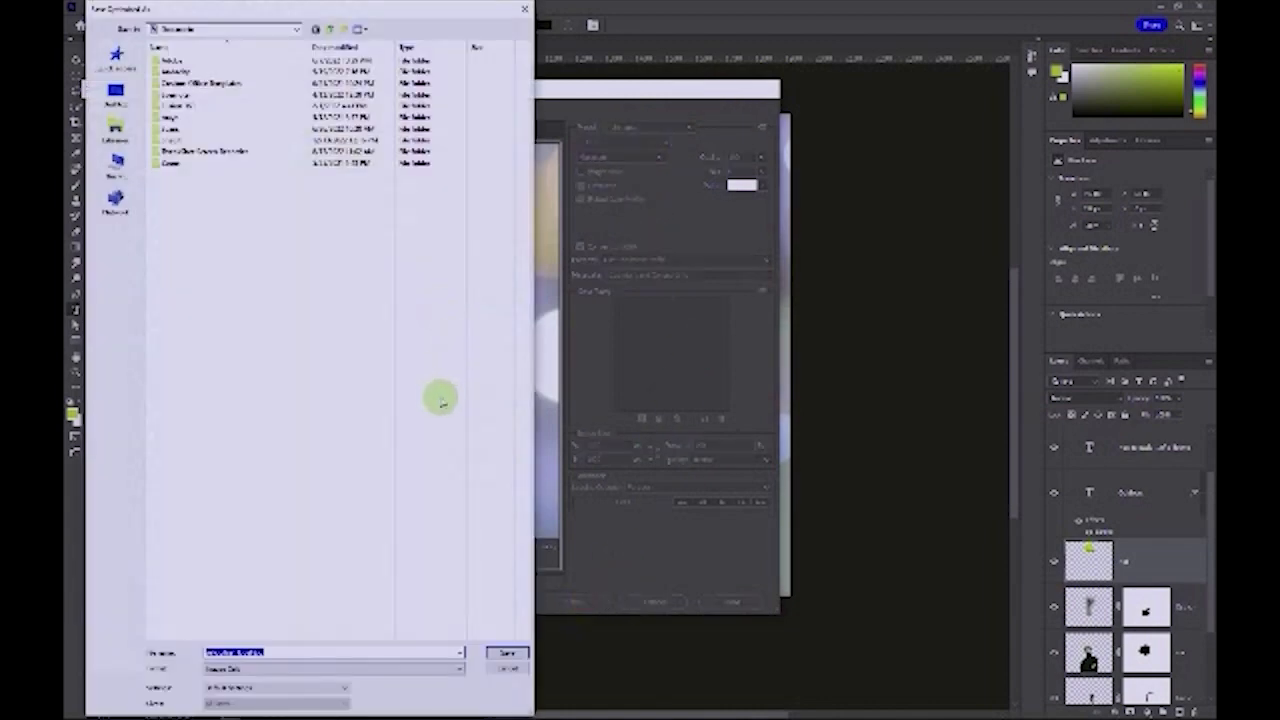
click(115, 91)
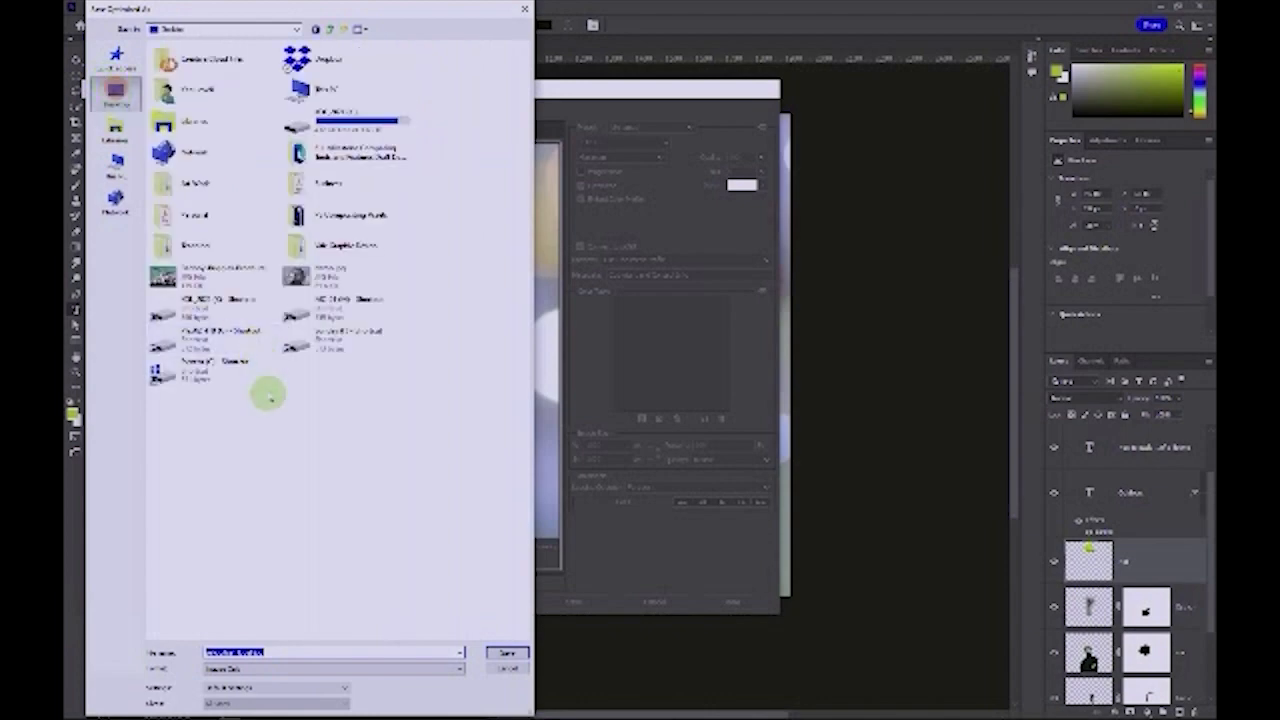
click(508, 655)
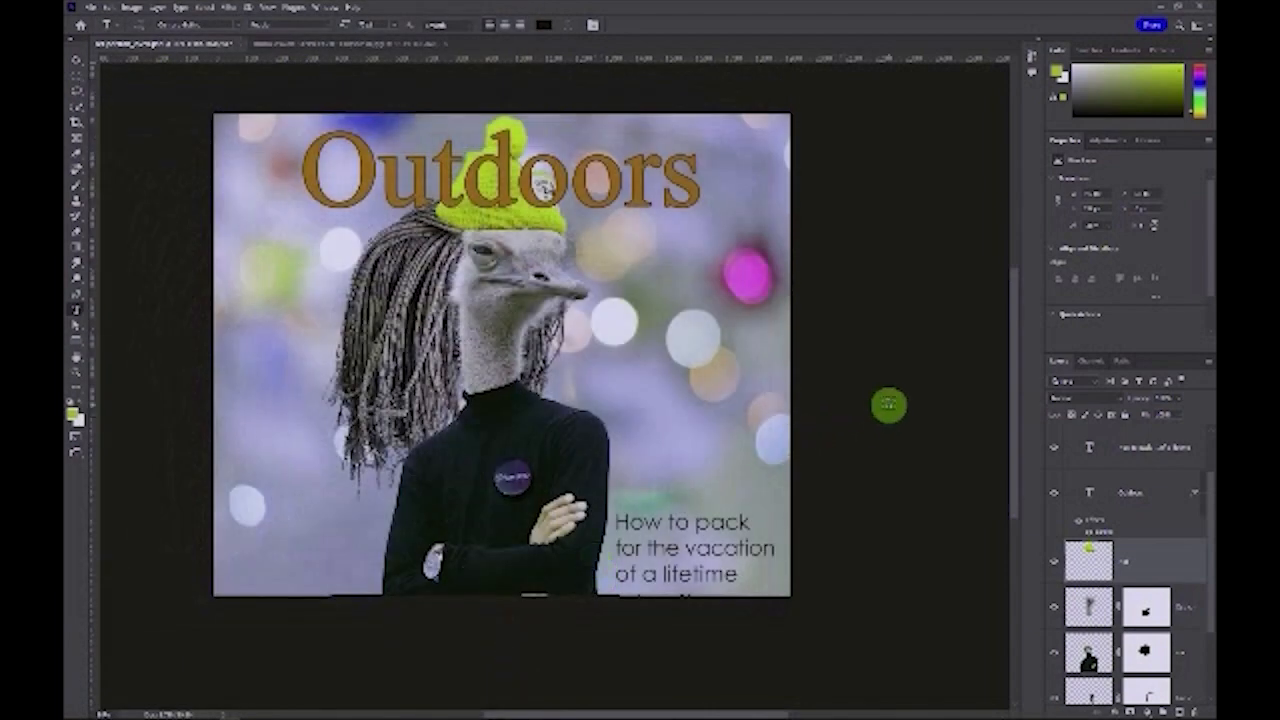